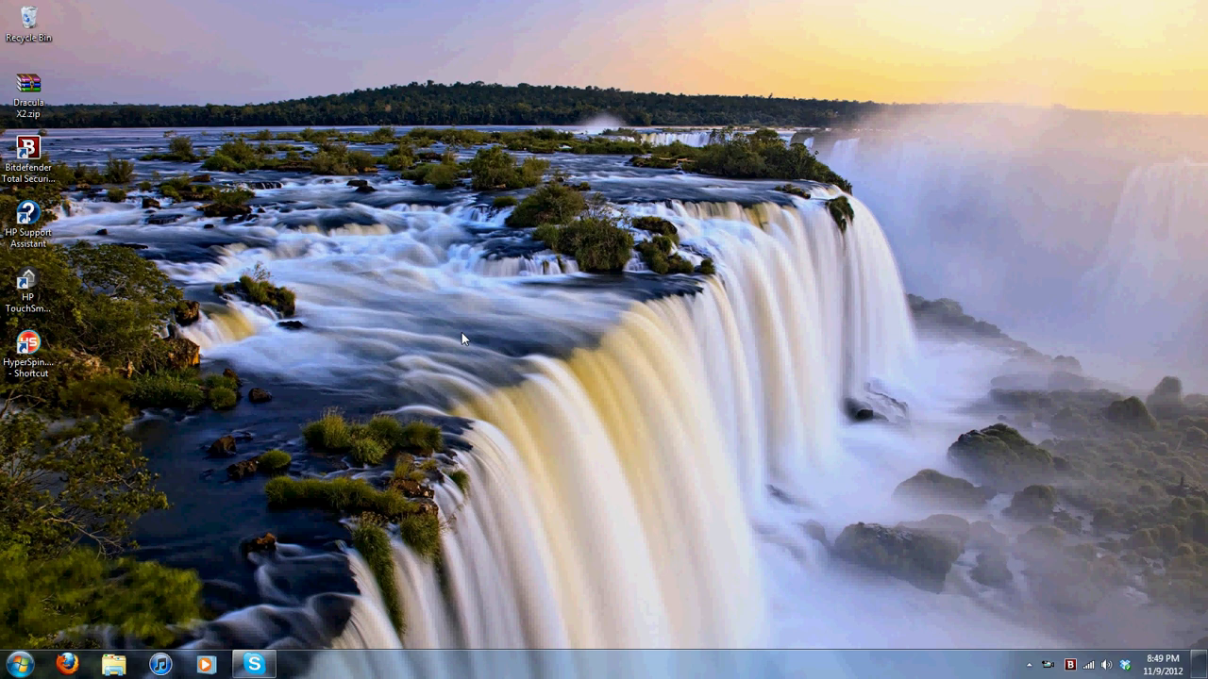
Open Firefox and search Google for "magic engine 1.1.3"
click(66, 664)
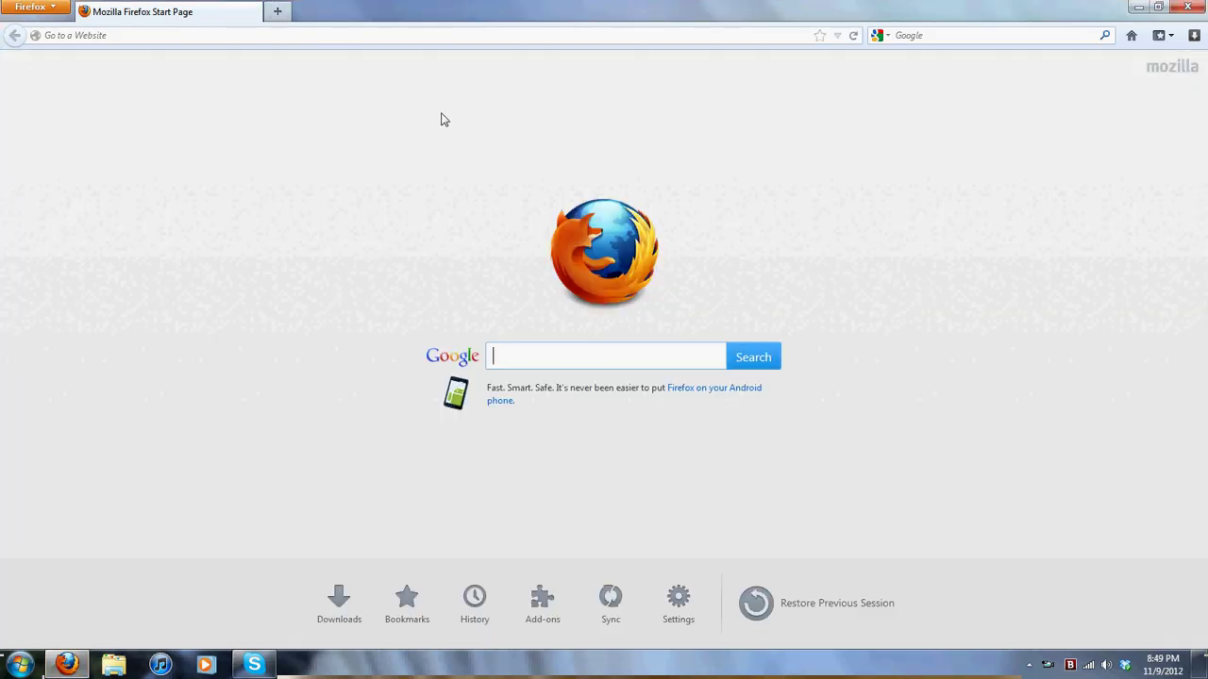
click(953, 37)
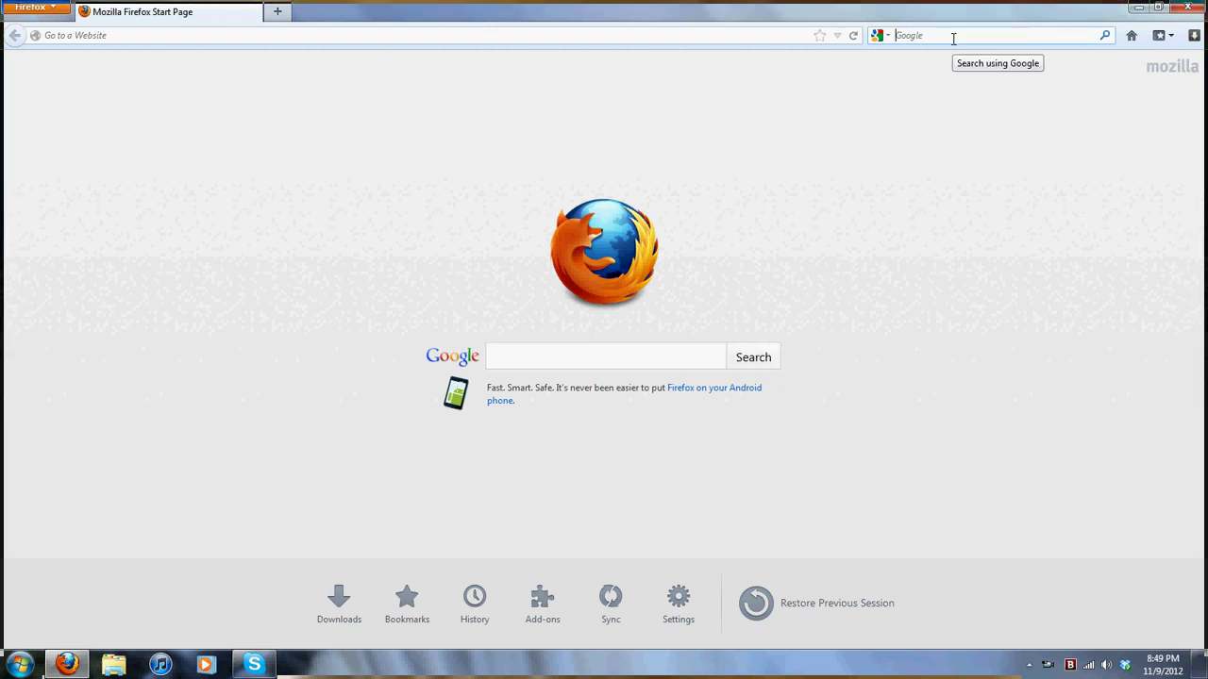
text(ma)
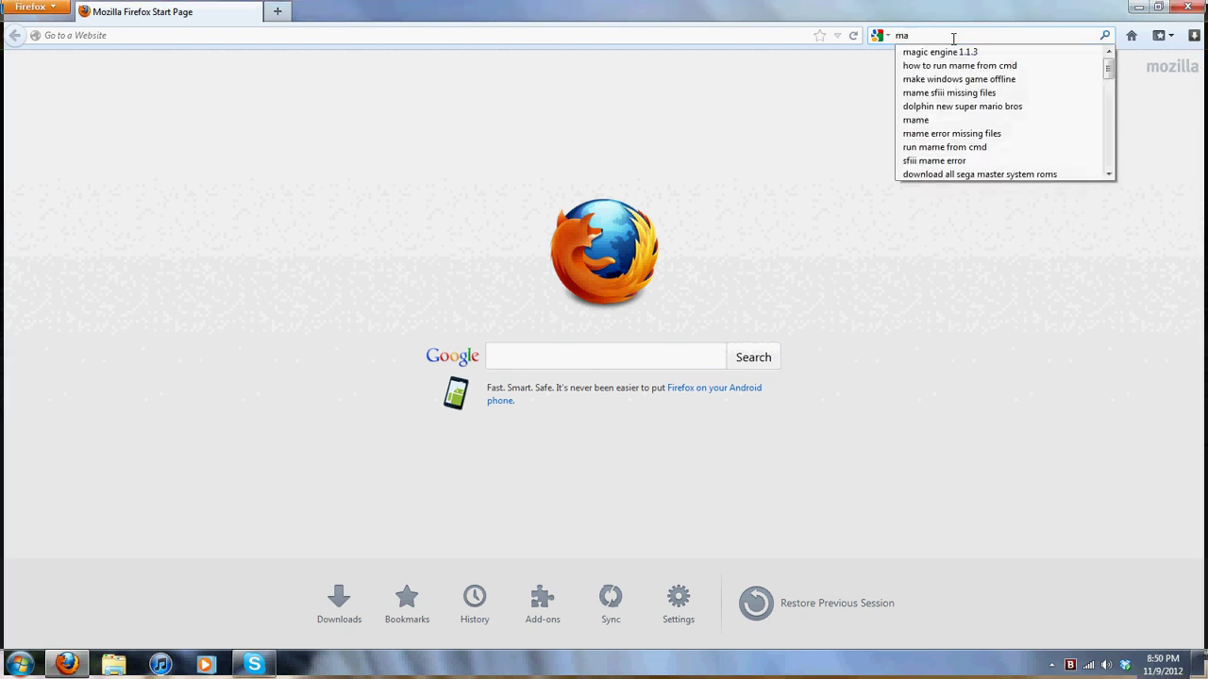
key(Down)
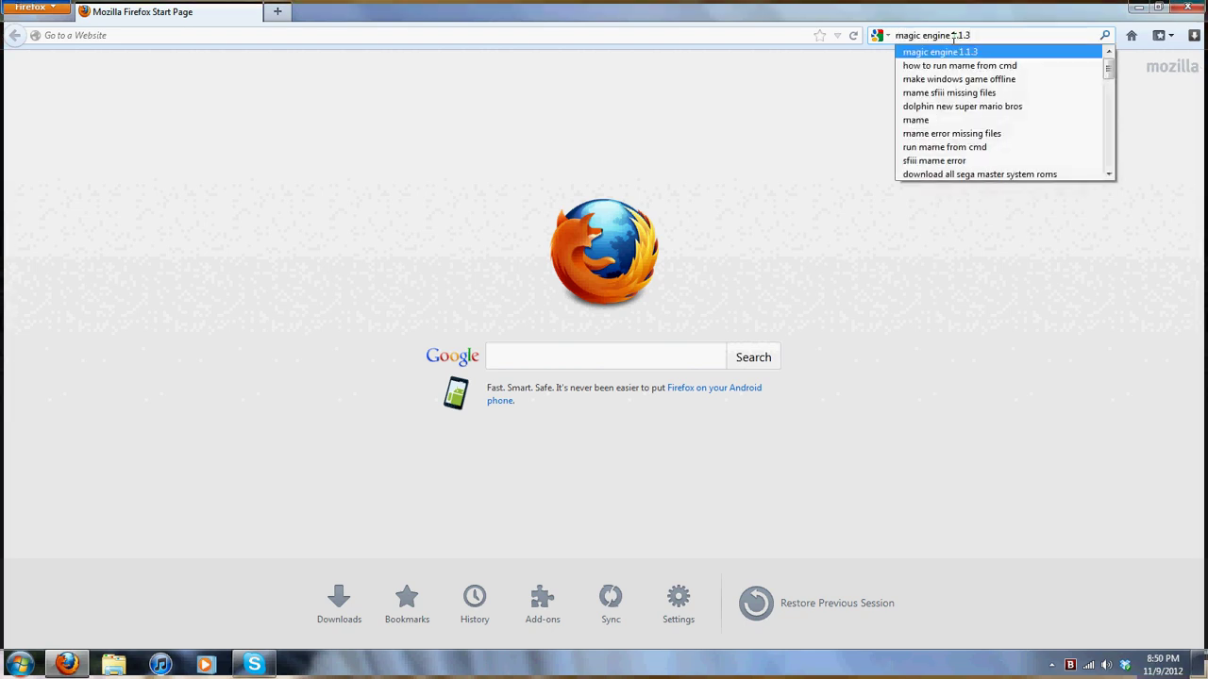
key(Return)
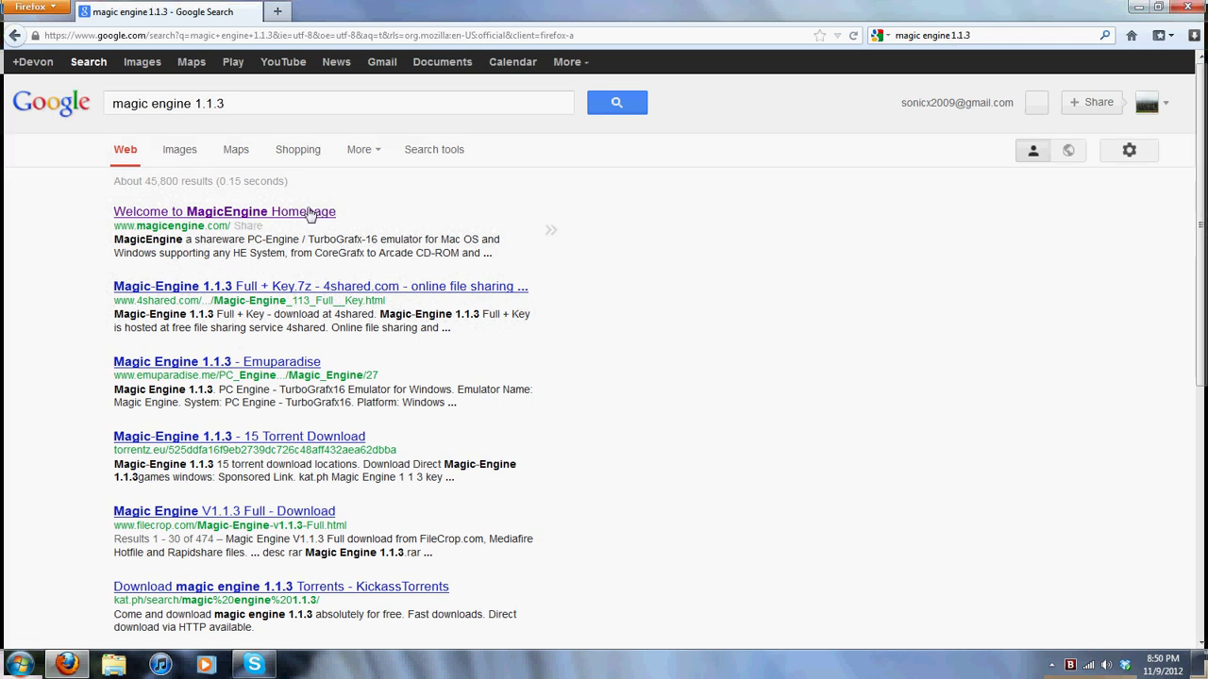
Open the English MagicEngine site and save the PC demo of Magic-Engine version 1.1.3, me113-demo.zip
click(223, 215)
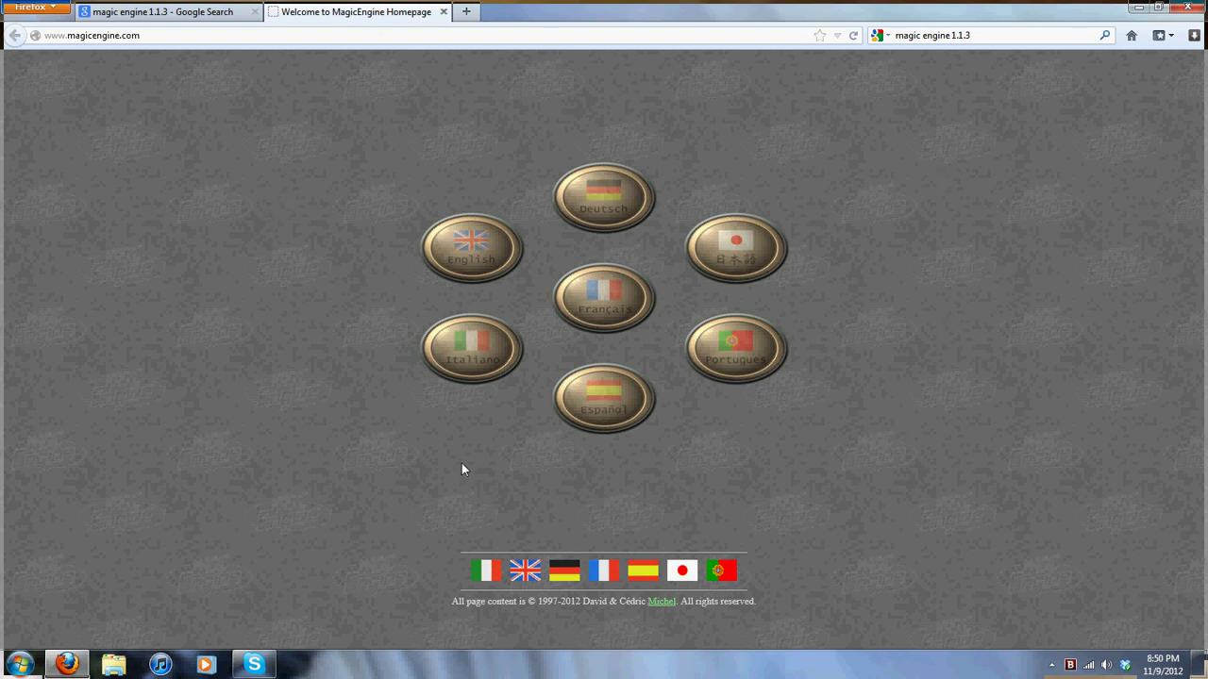
click(450, 245)
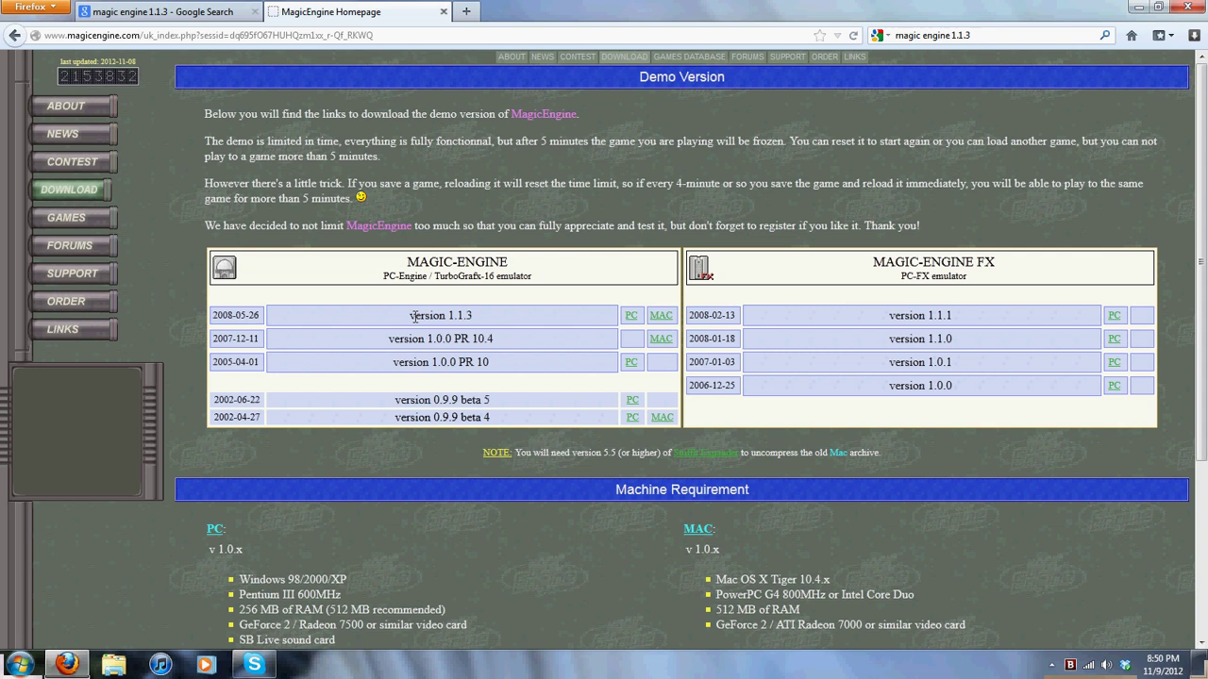
click(630, 317)
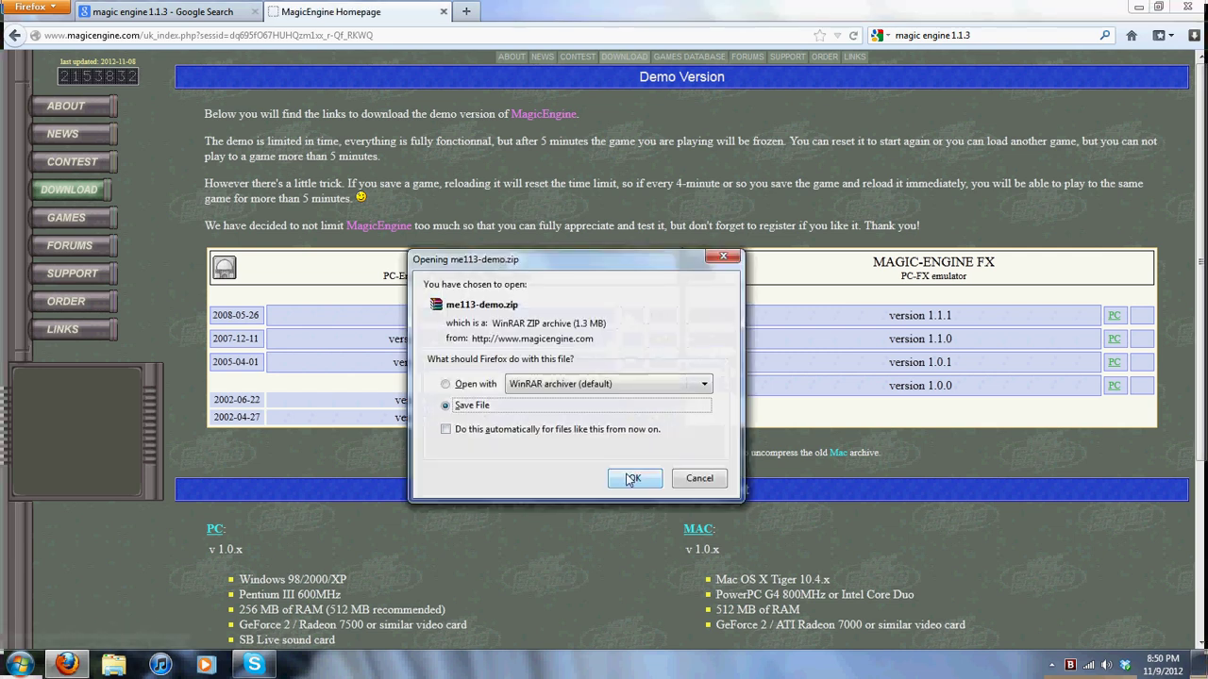
click(635, 479)
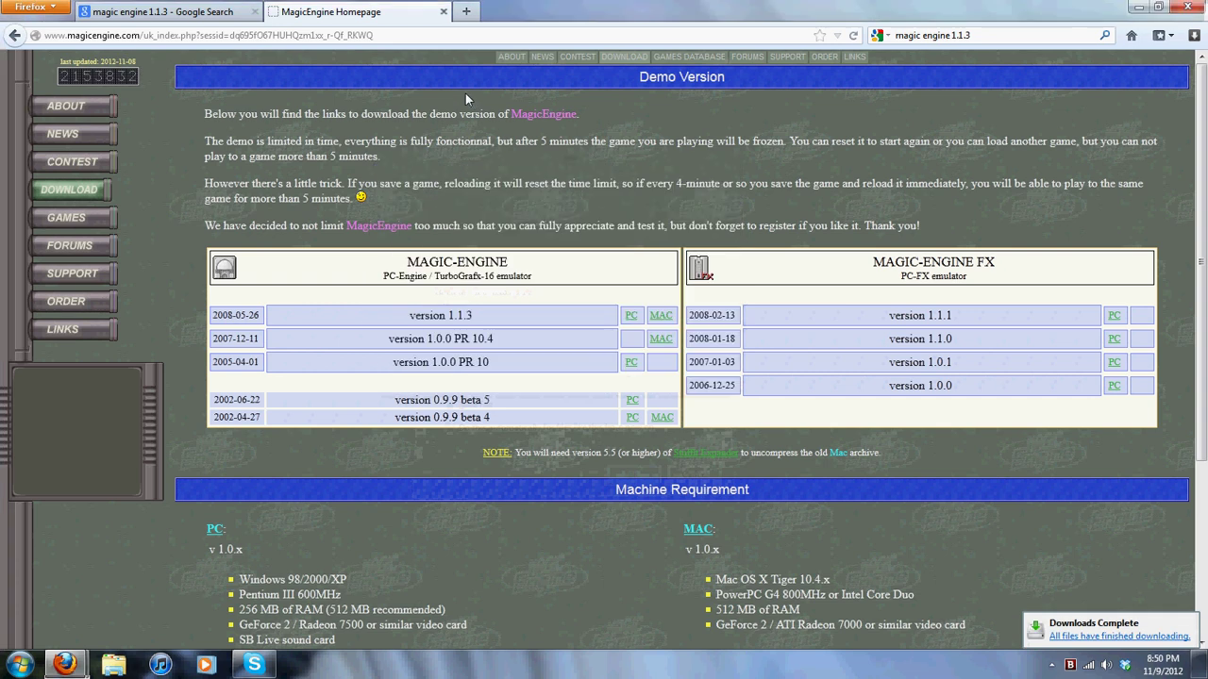
Open HyperSpin's HyperList in a new tab and save the NEC TurboGrafx-16 AHK module for Magic Engine (Version 1.1.3)
click(465, 11)
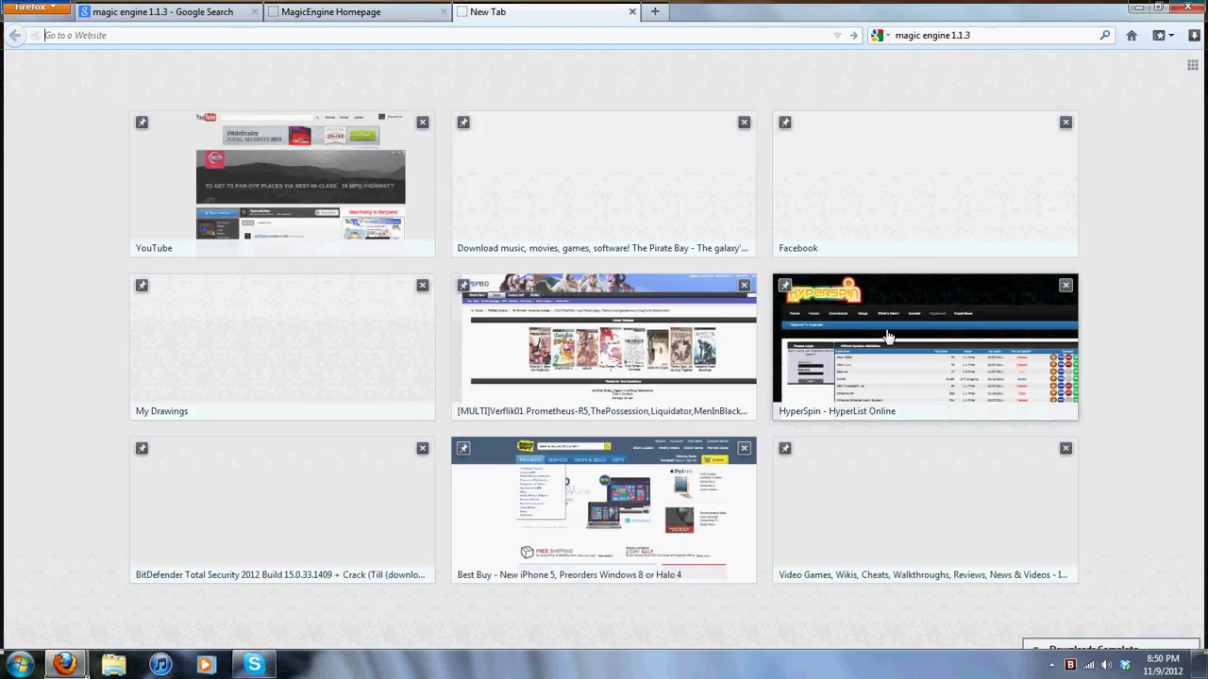
click(887, 337)
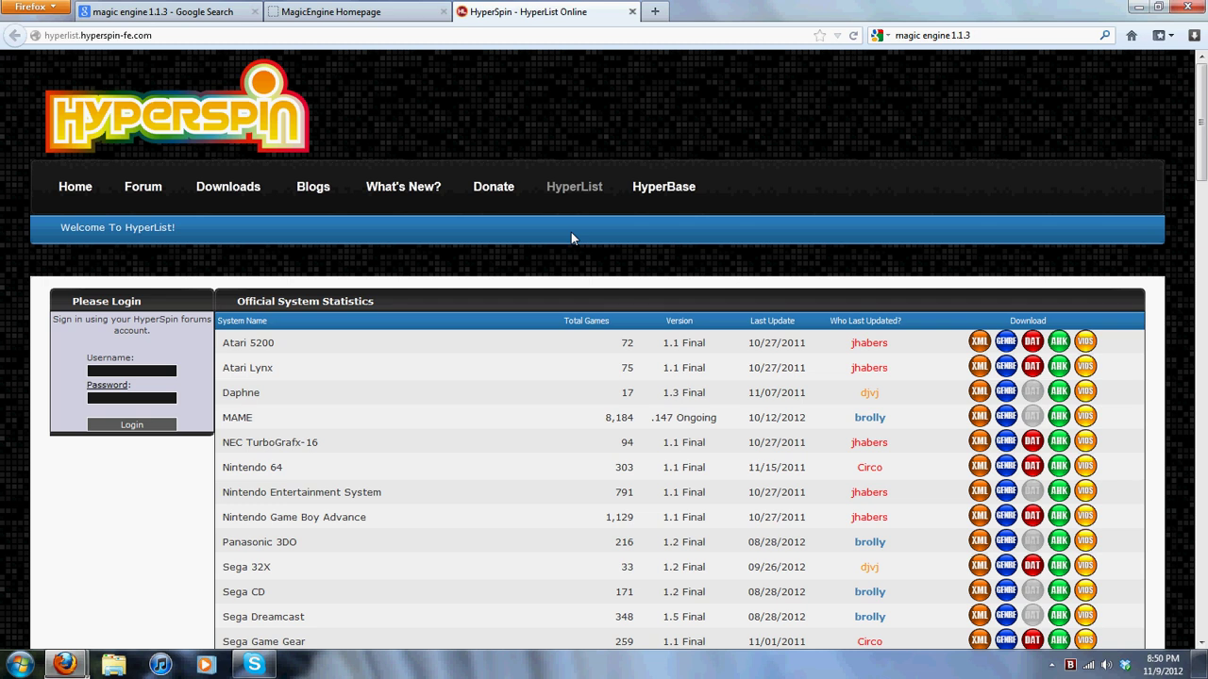
scroll(557, 227, down, 6)
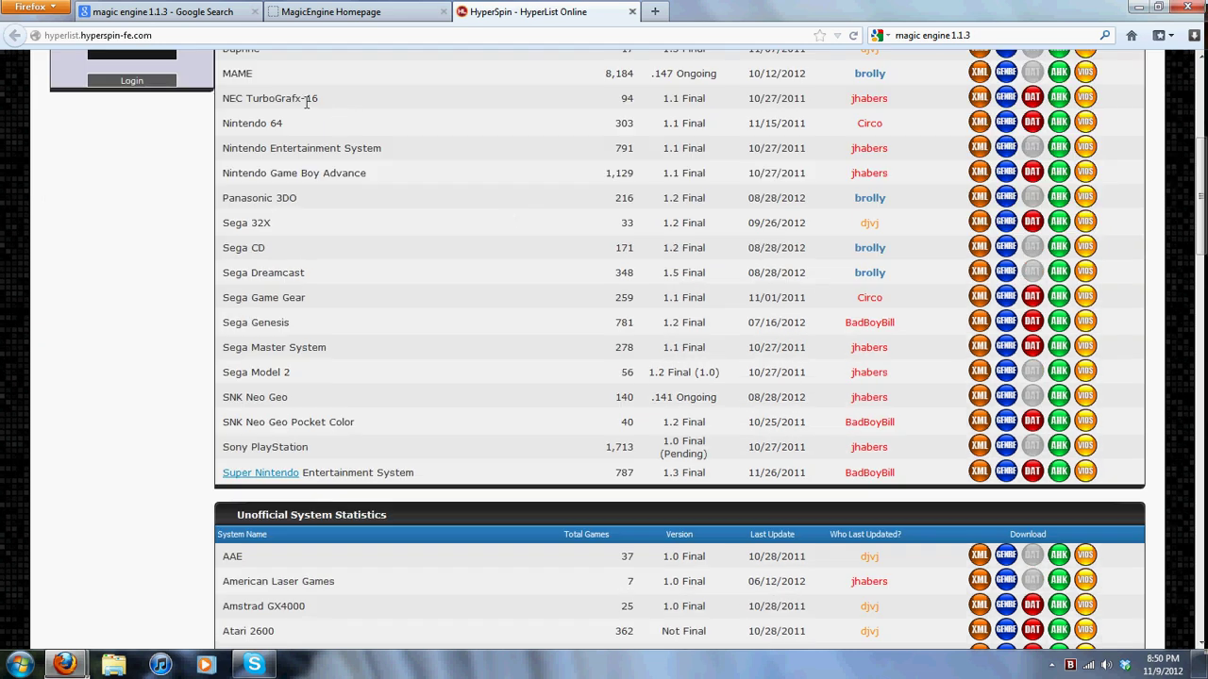
drag(223, 98, 1058, 97)
click(1057, 97)
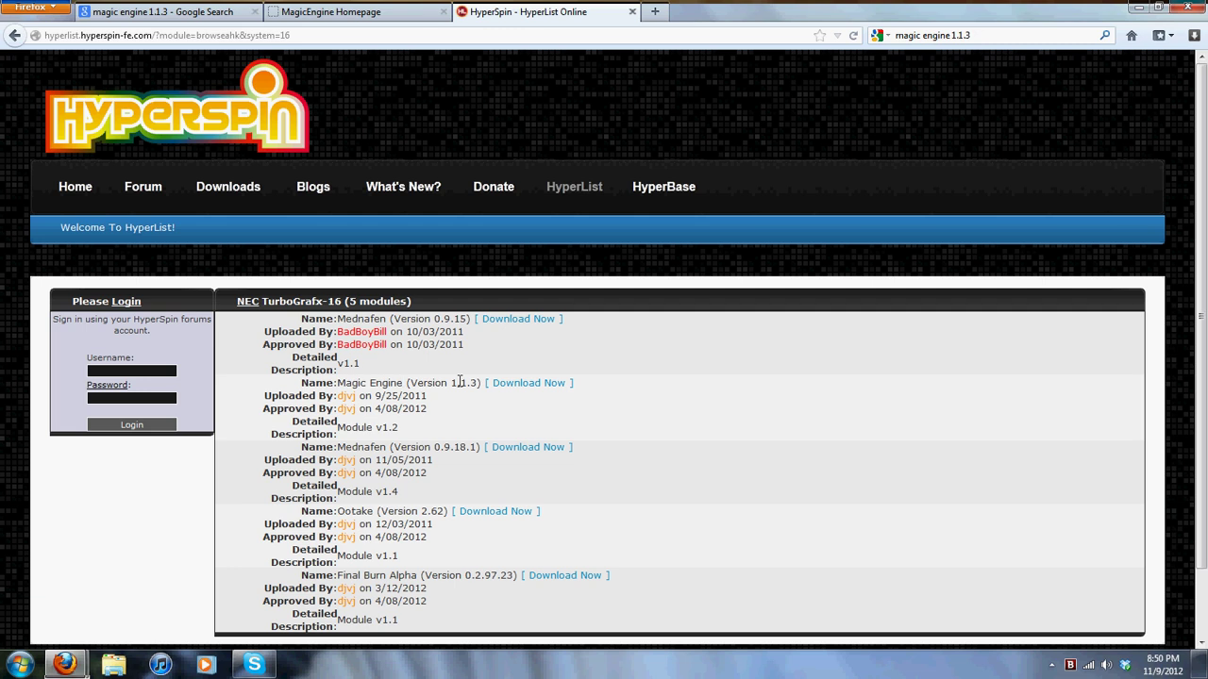
click(526, 384)
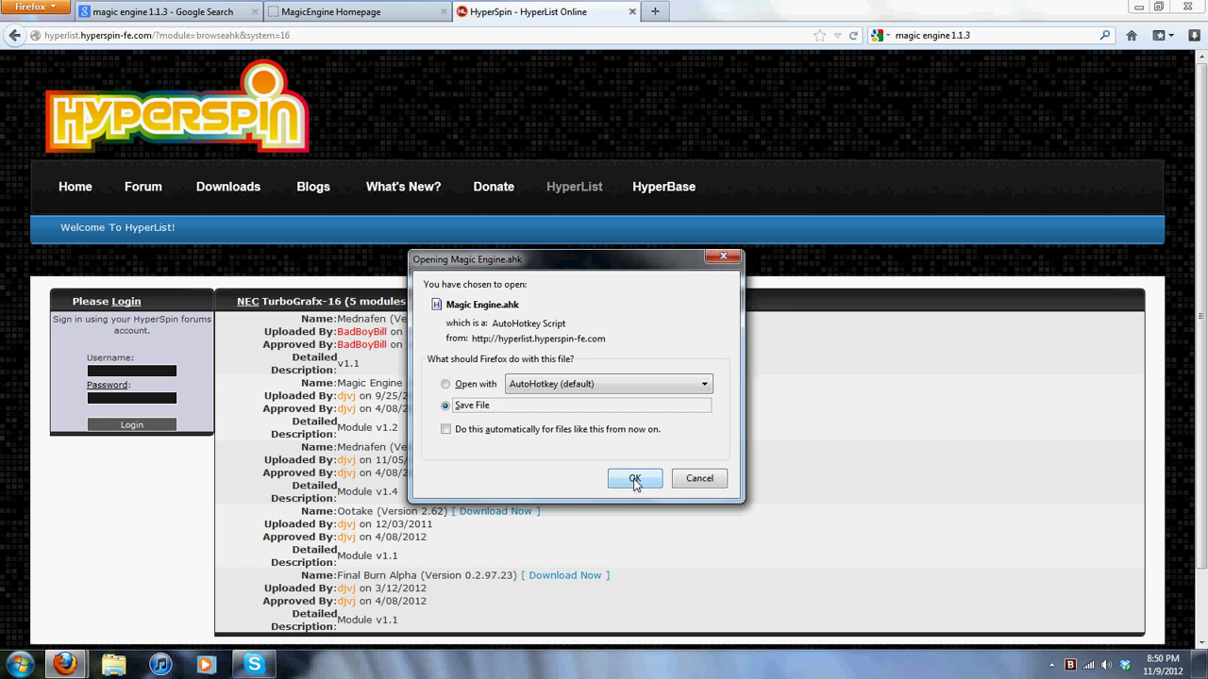
click(634, 479)
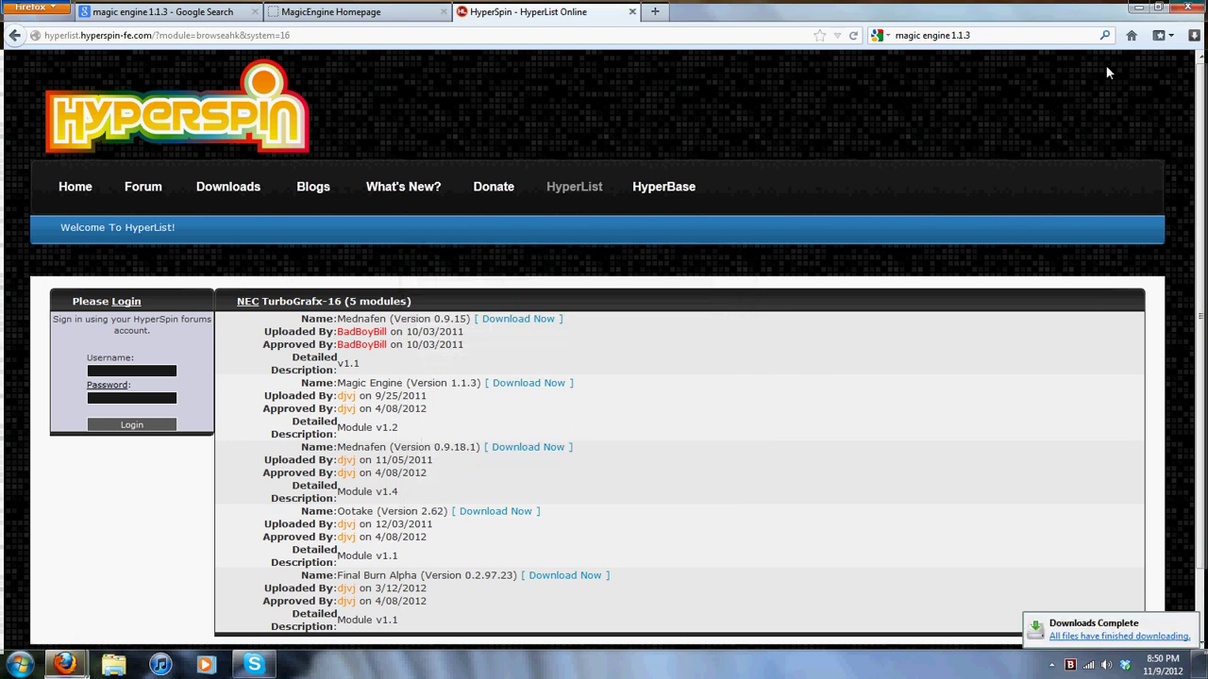
Minimize the browser, go to the Downloads folder in Windows Explorer and open the Magic Engine.ahk script for editing
click(1138, 7)
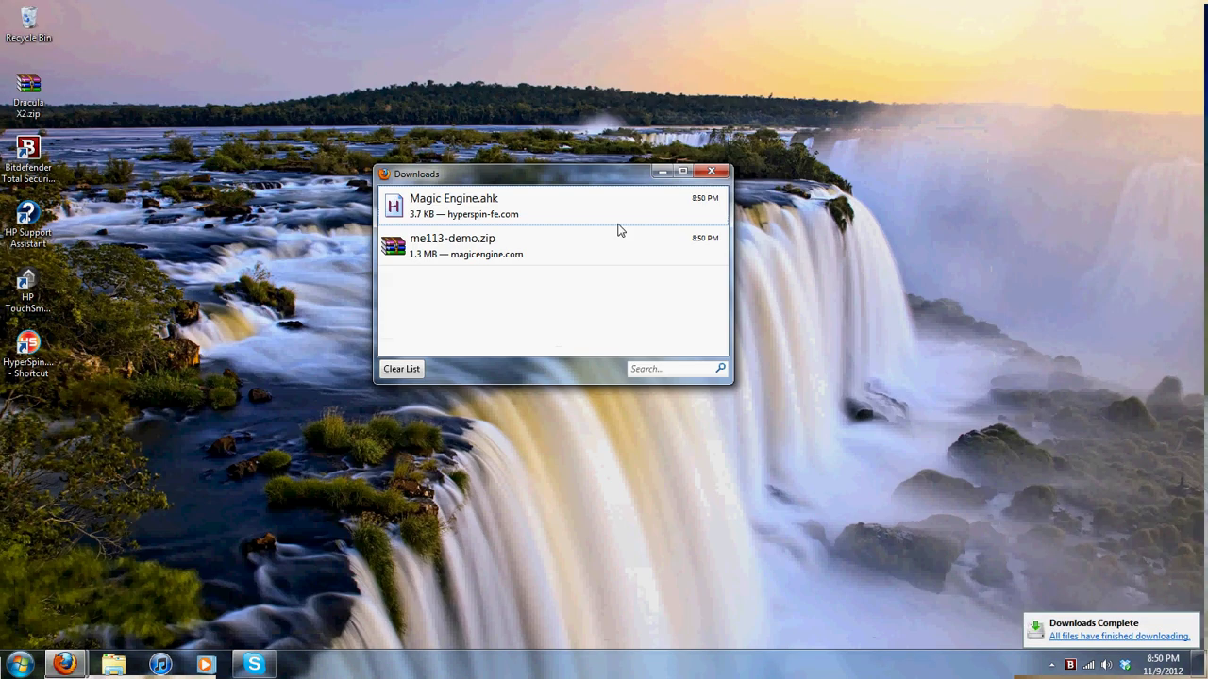
click(274, 370)
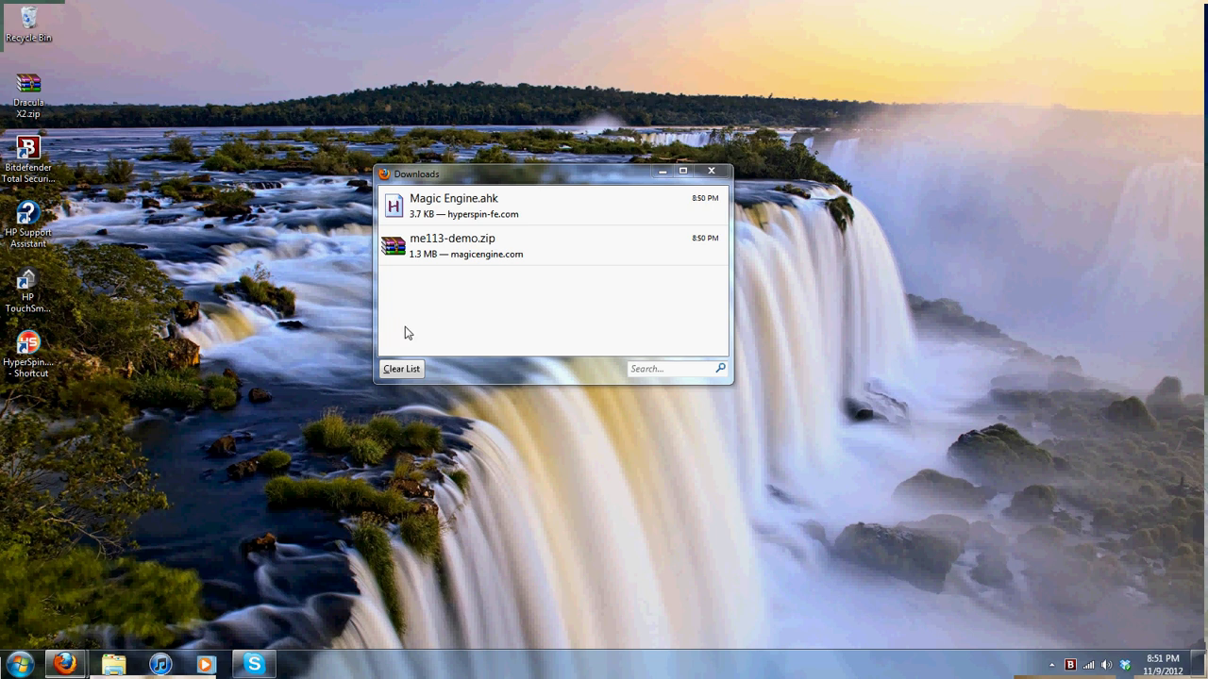
key(super+e)
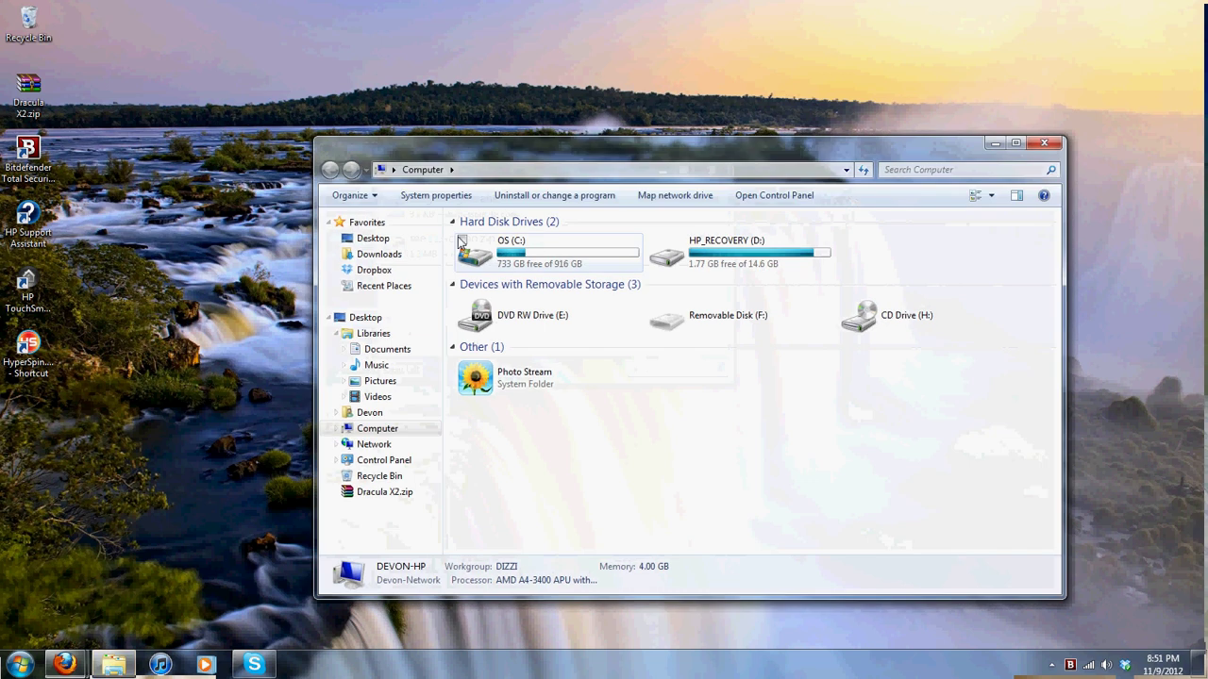
click(436, 253)
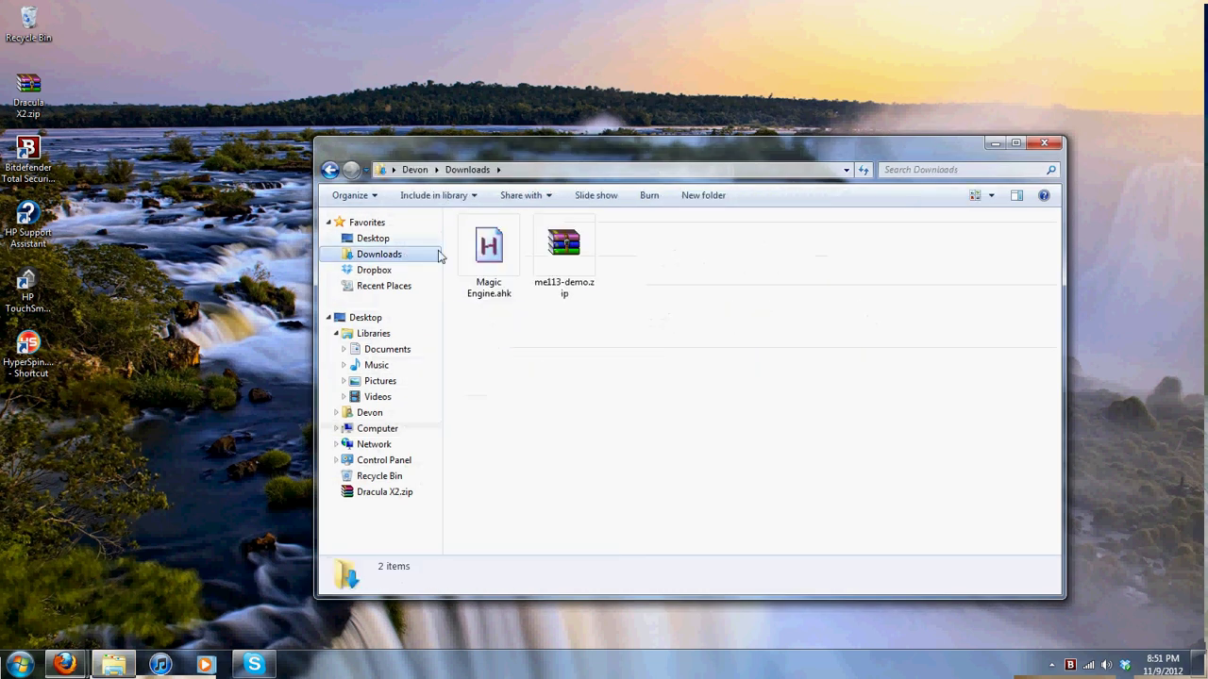
right_click(486, 260)
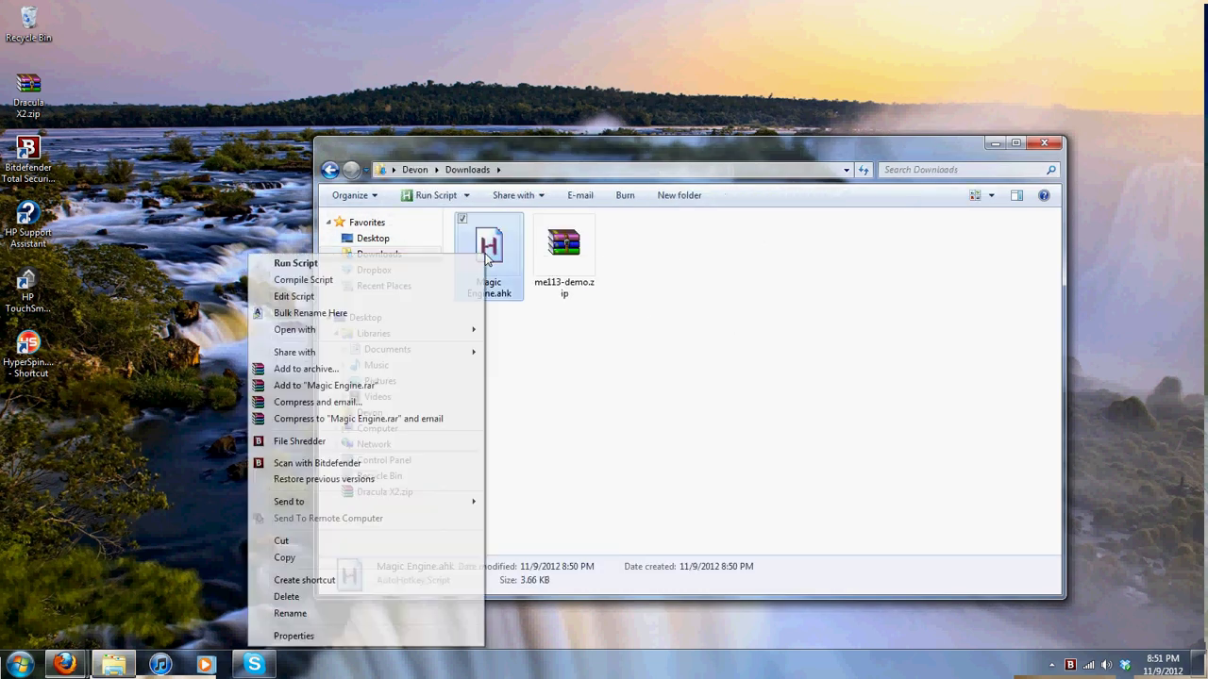
click(424, 297)
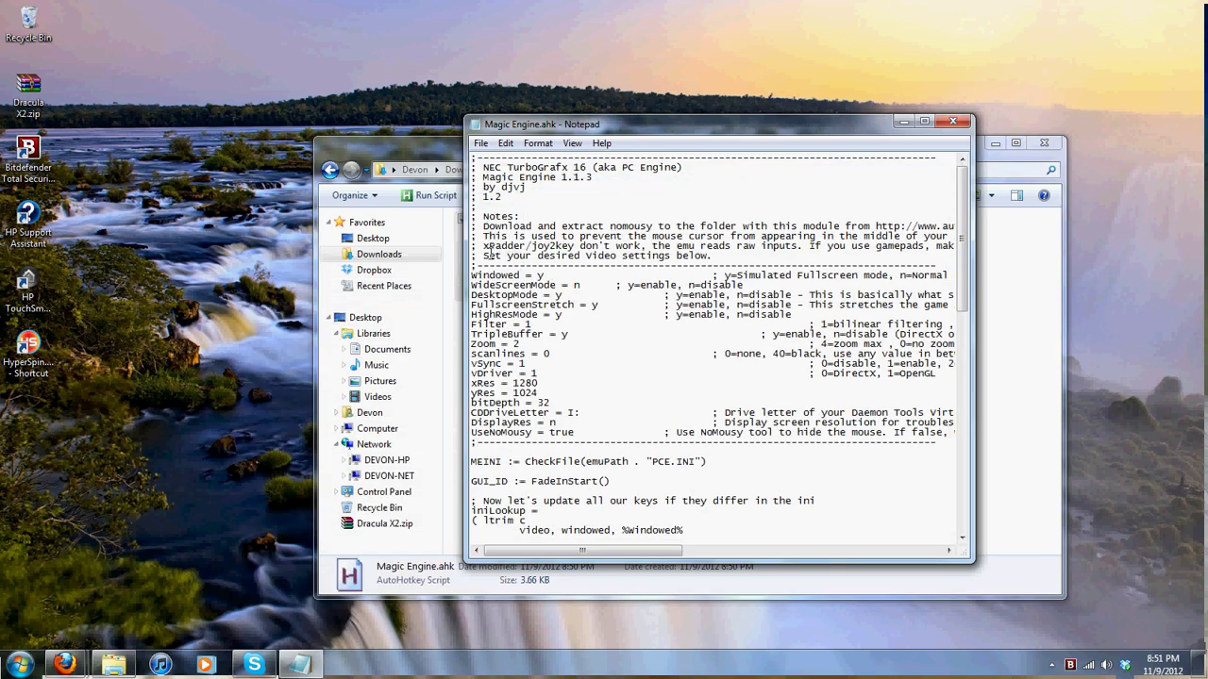
drag(609, 226, 654, 226)
drag(663, 552, 782, 529)
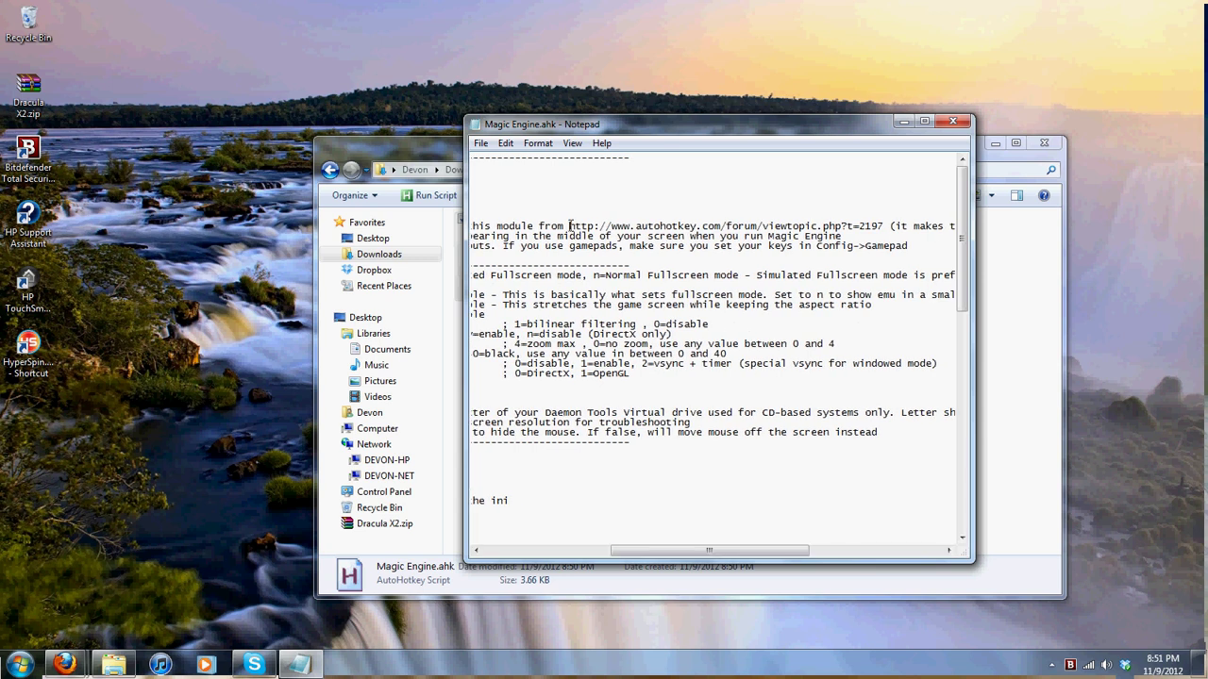
drag(569, 227, 885, 228)
key(ctrl+c)
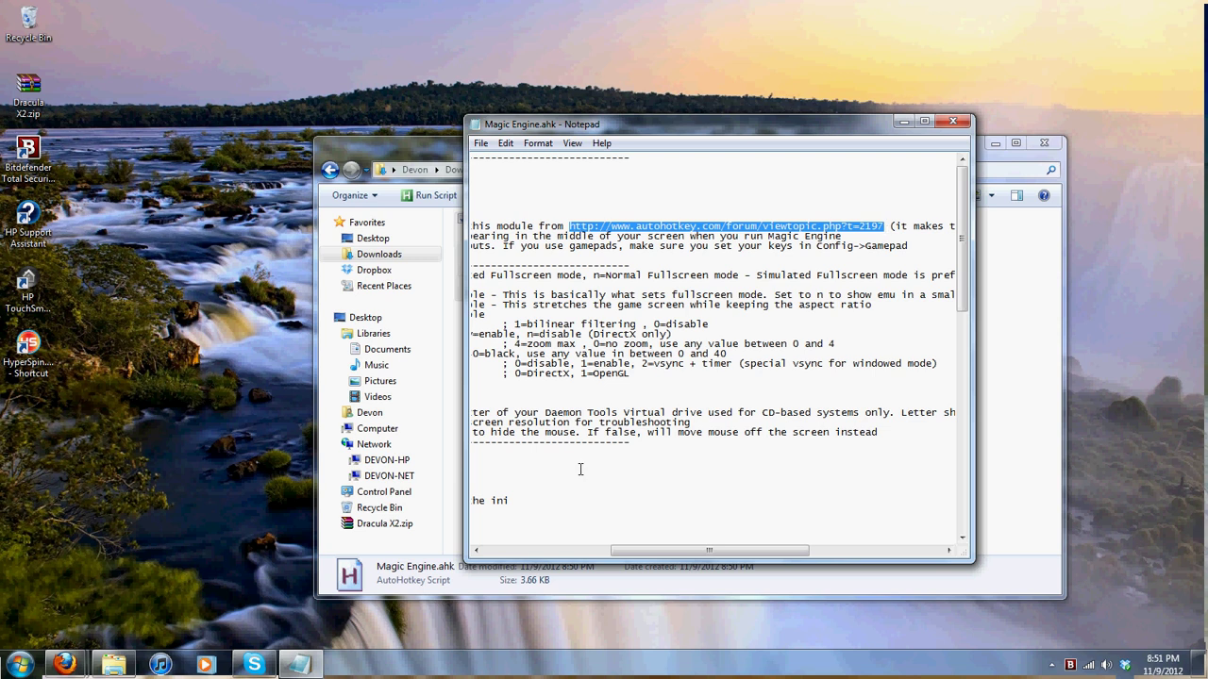
Switch back to Firefox and load the copied autohotkey.com forum address in a new tab
click(64, 665)
click(131, 584)
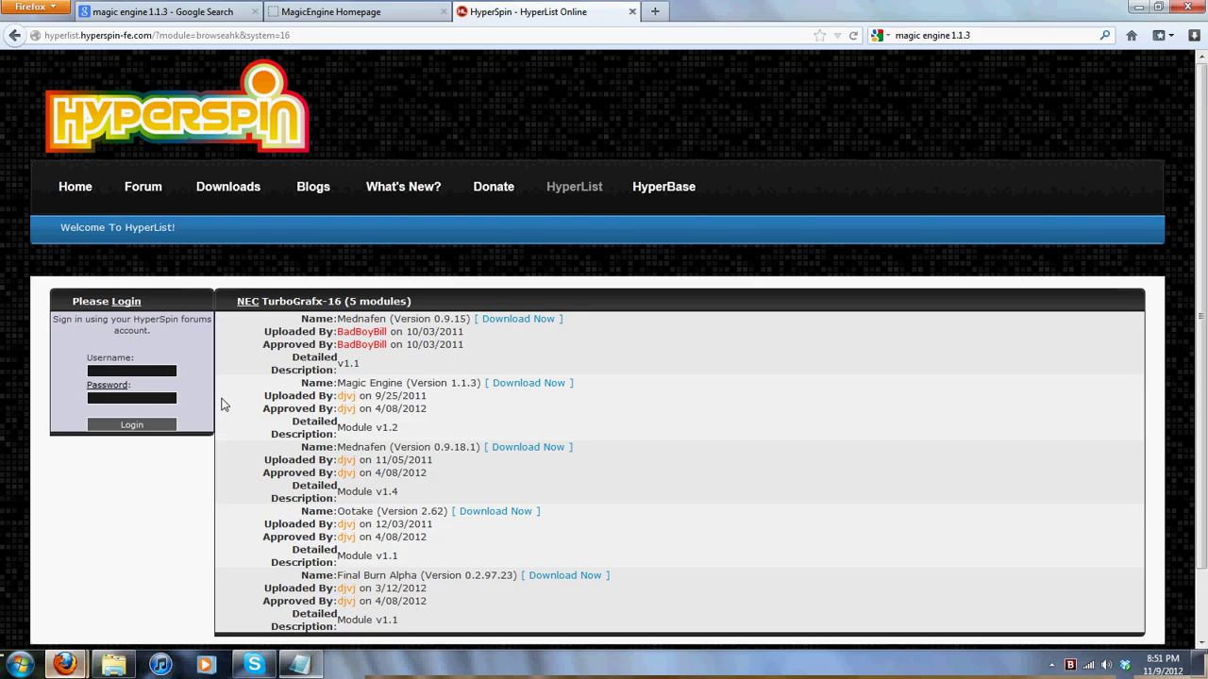
click(654, 12)
key(ctrl+v)
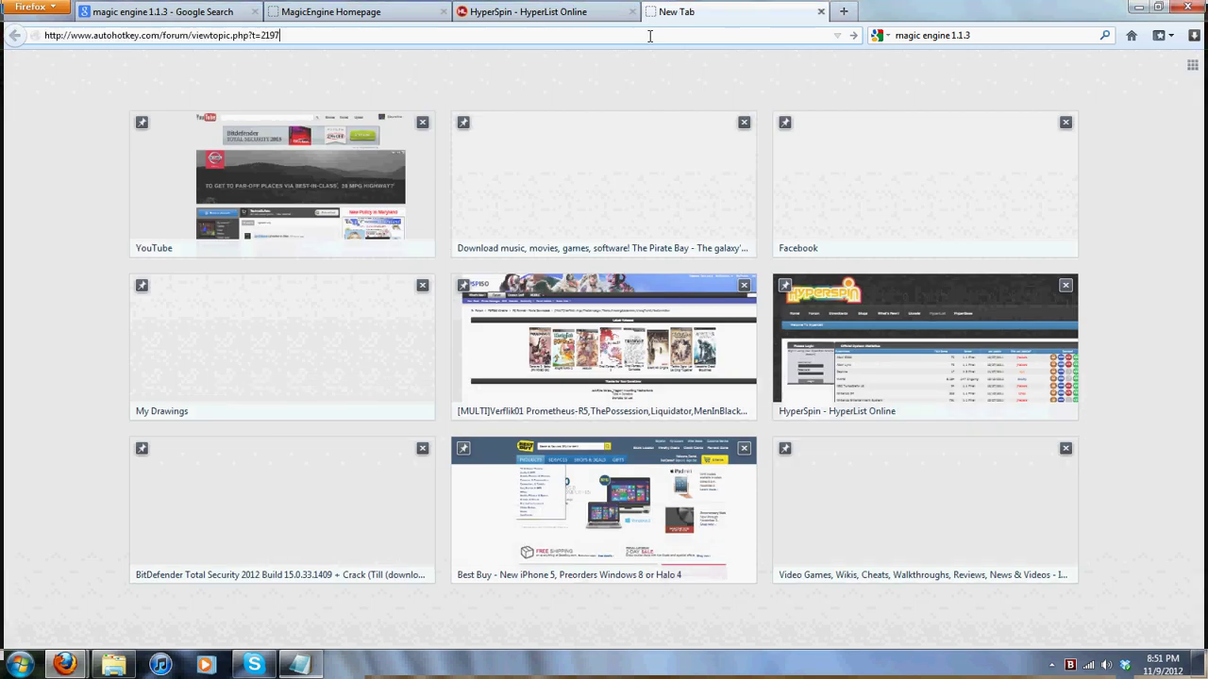
key(Return)
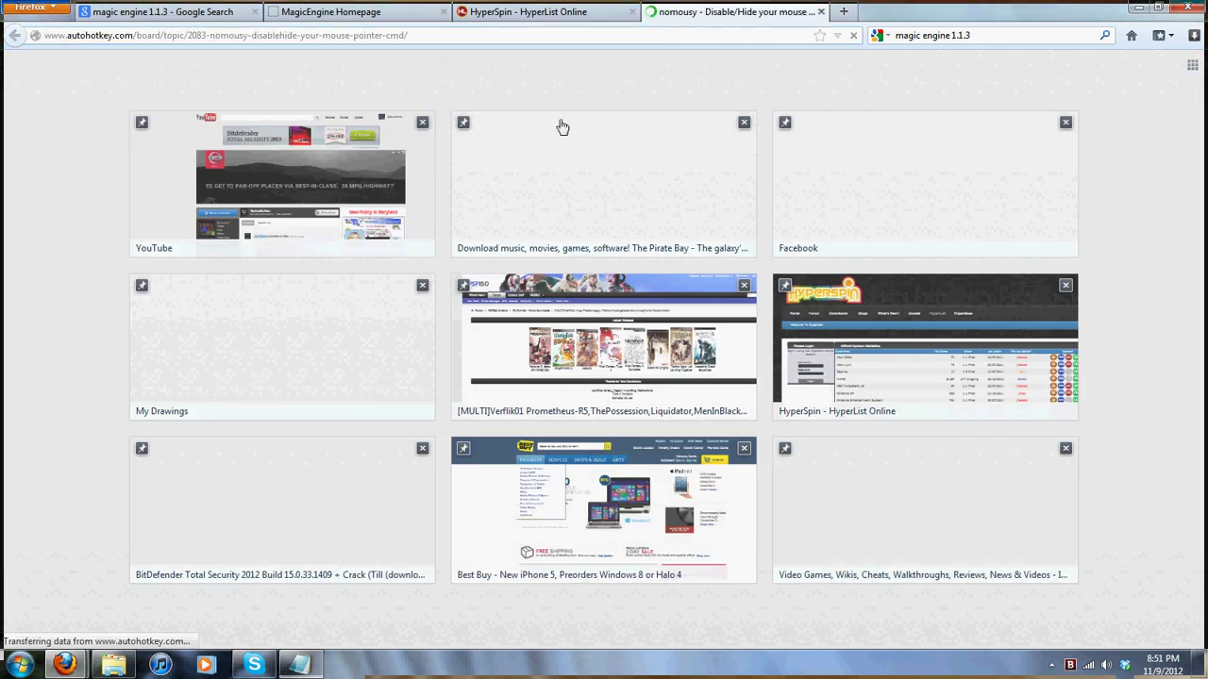
Download nomousy1.5.zip from the first post of the forum topic and save the file
scroll(501, 268, down, 8)
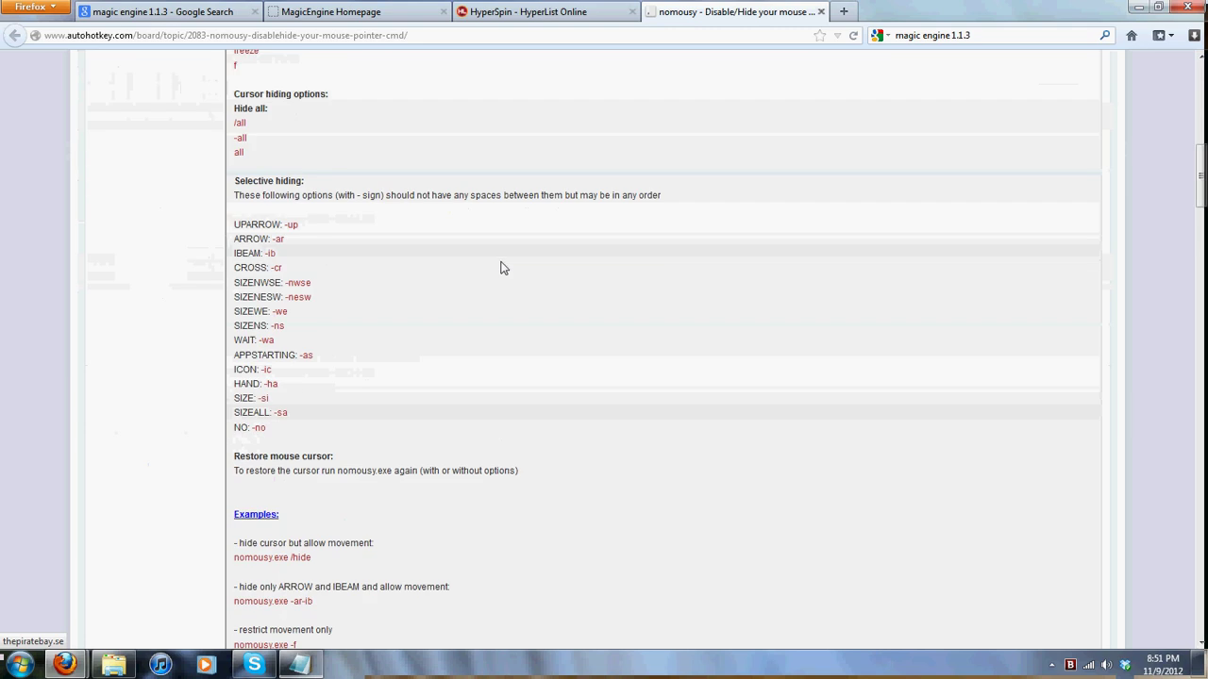
scroll(501, 268, down, 8)
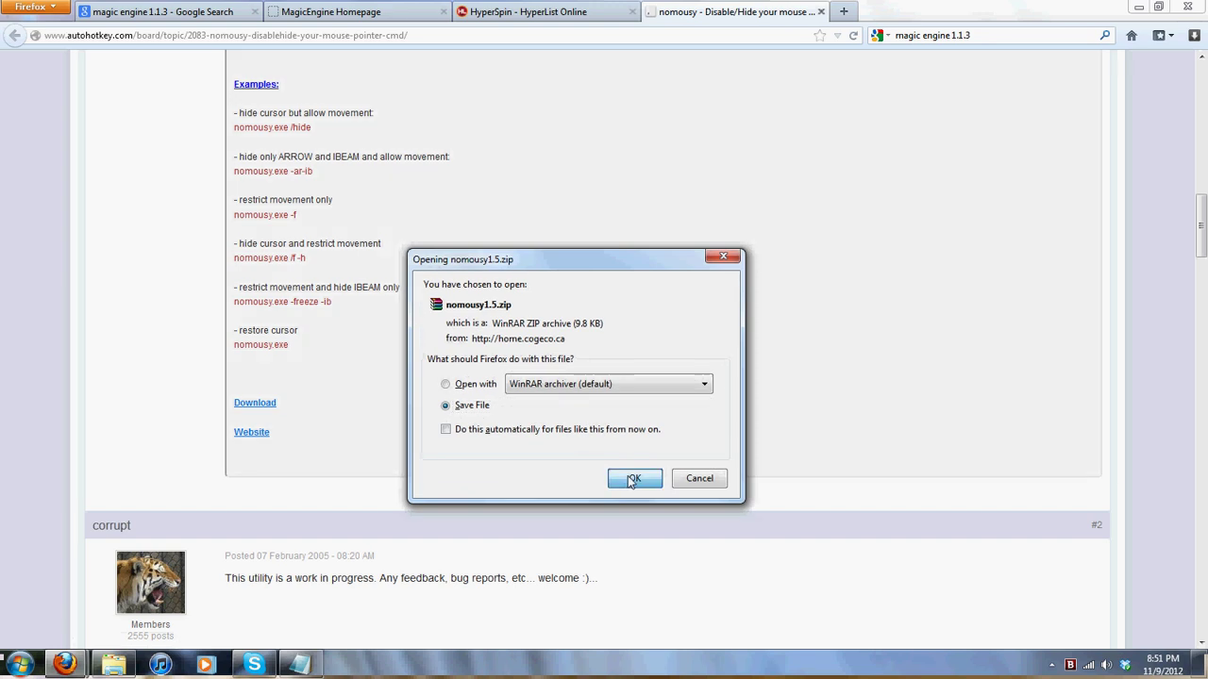
click(632, 479)
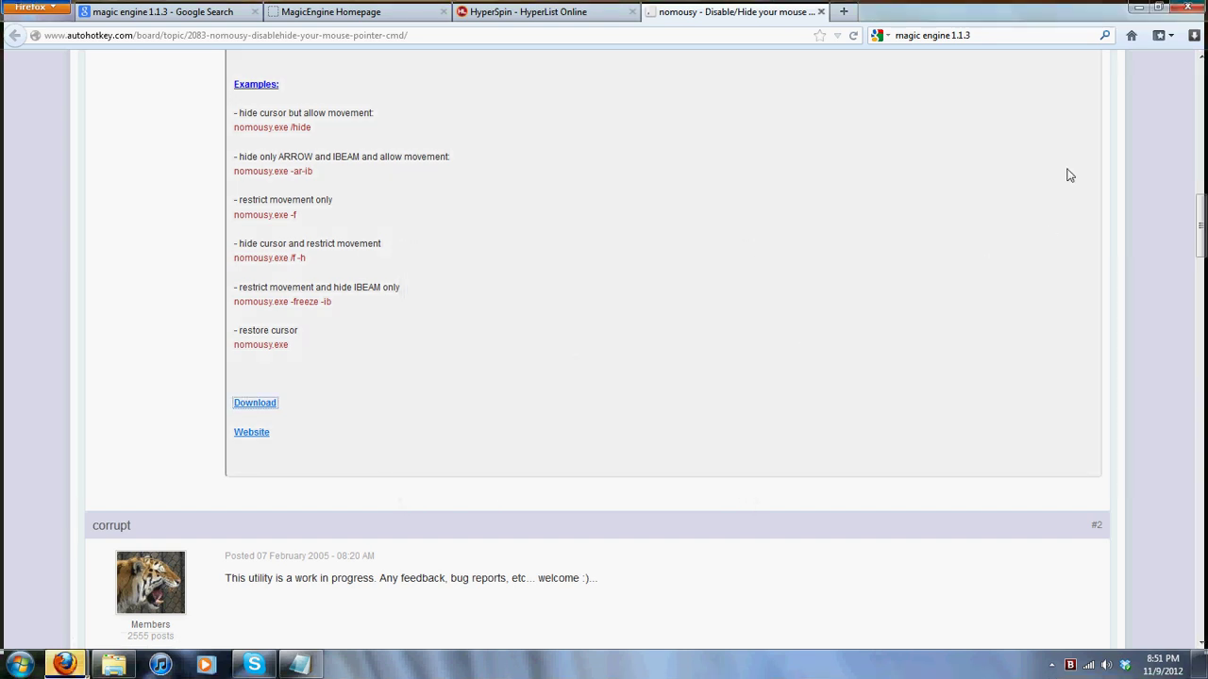
Close the browser with all its tabs and close the Magic Engine.ahk script in Notepad
click(1184, 9)
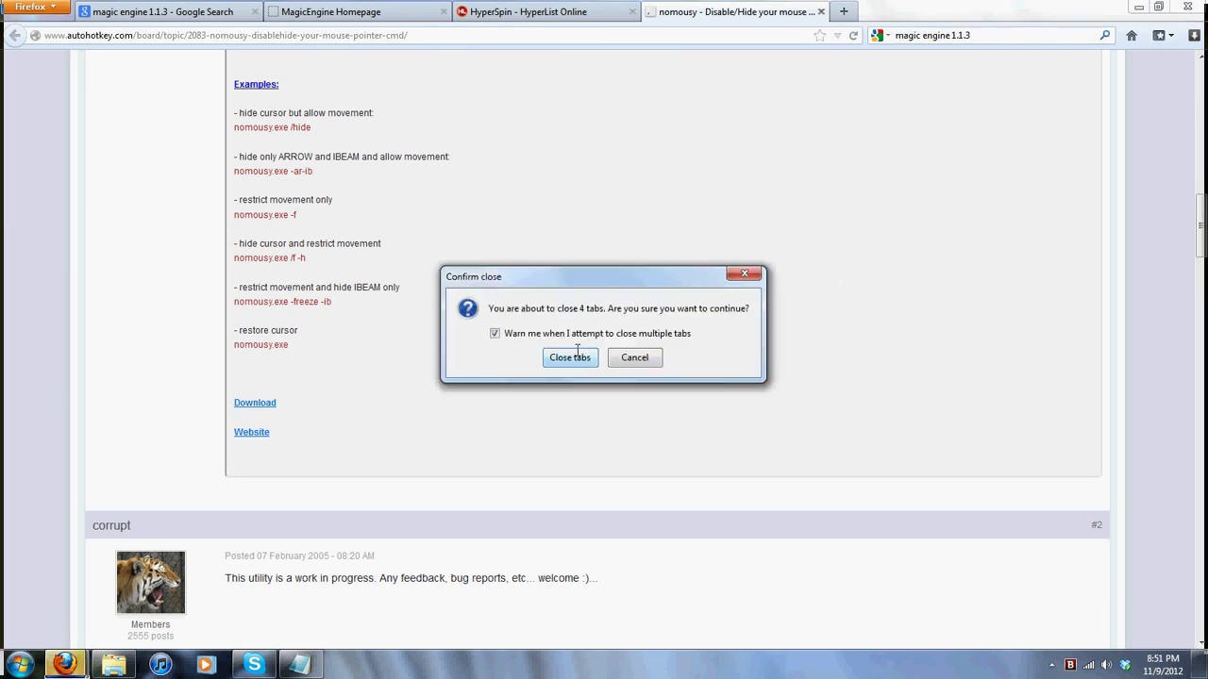
click(570, 357)
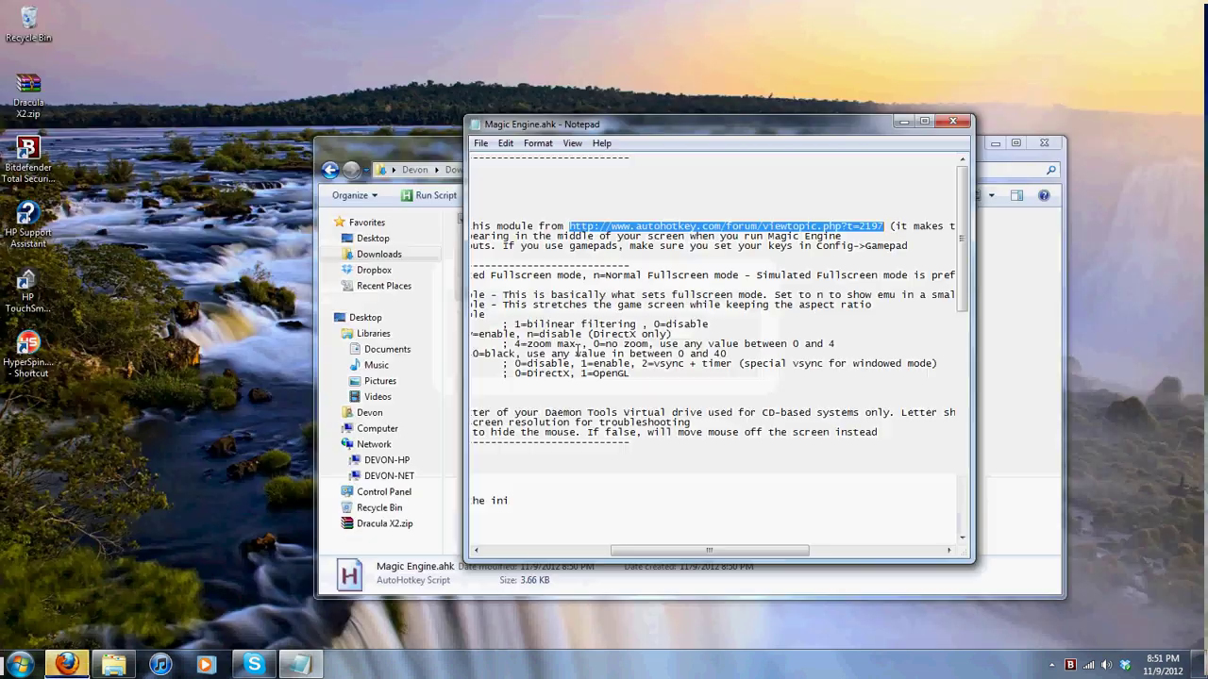
click(954, 124)
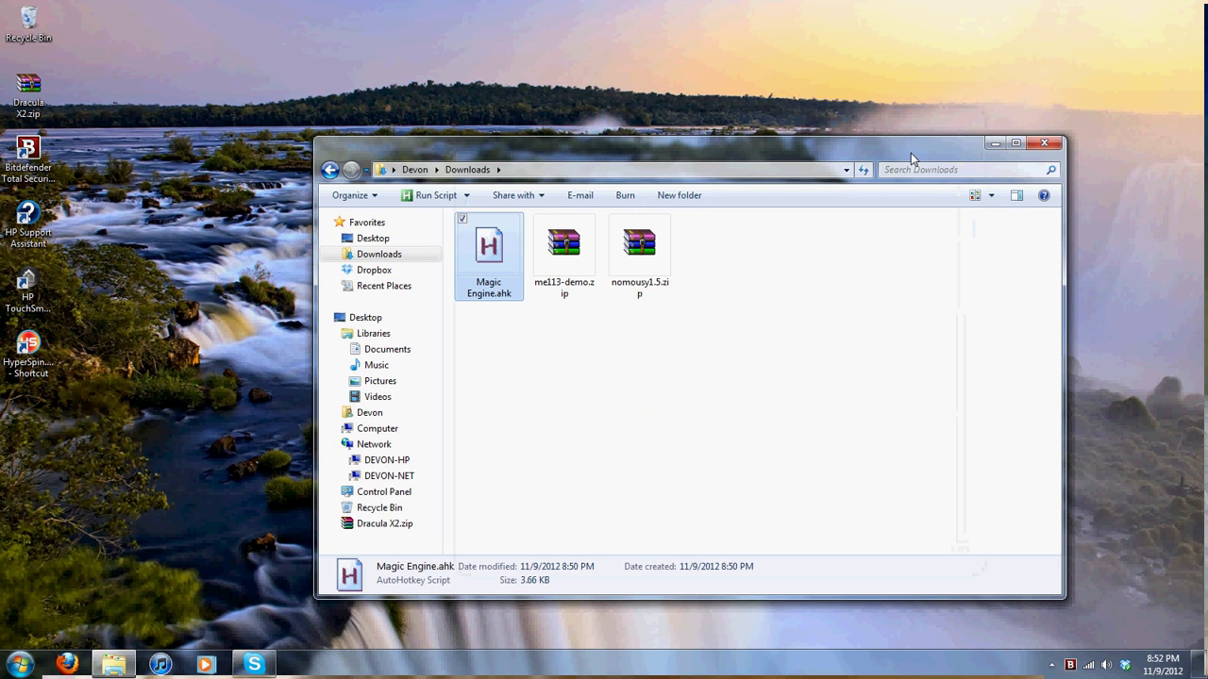
click(816, 286)
drag(823, 273, 498, 262)
click(906, 315)
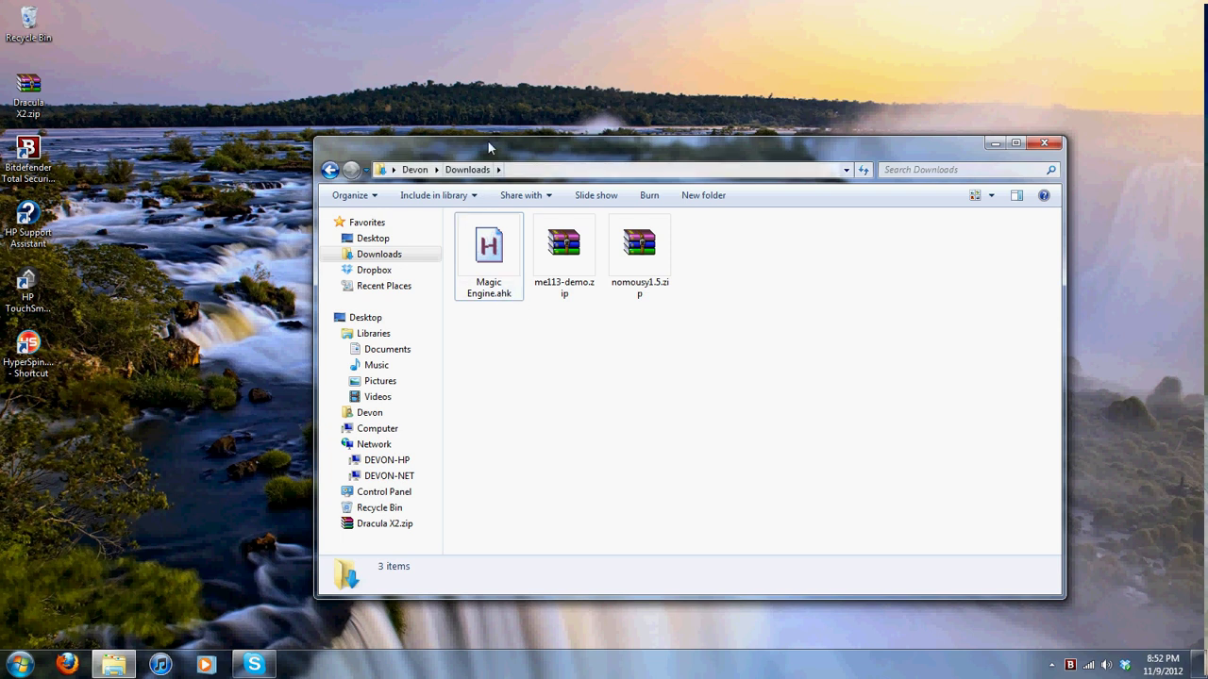
Rename the Magic Engine.ahk script in the Downloads folder as TurboGrafx 16.ahk
drag(484, 138, 372, 80)
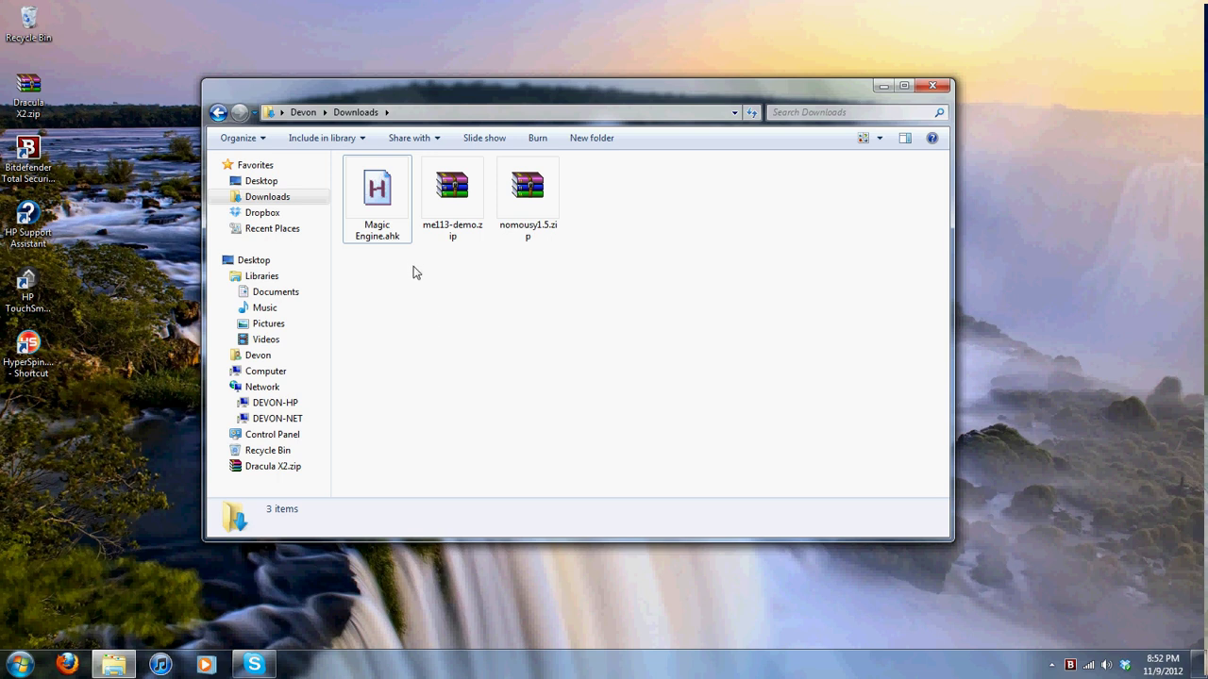
click(381, 242)
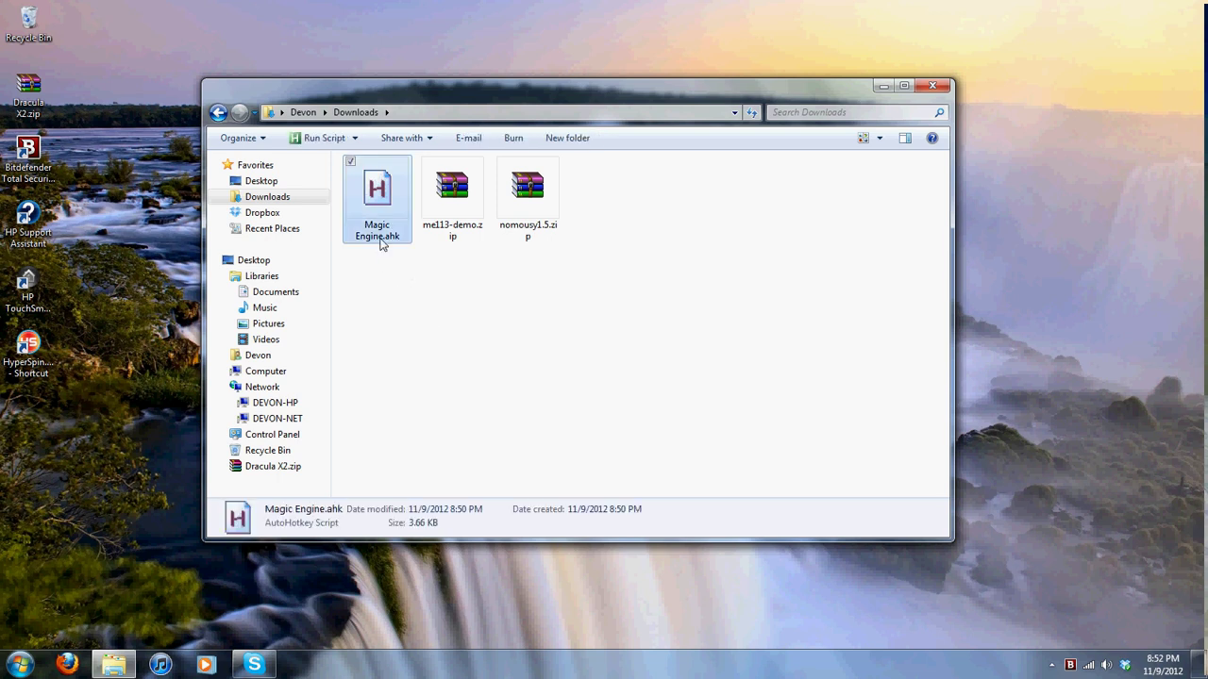
click(382, 243)
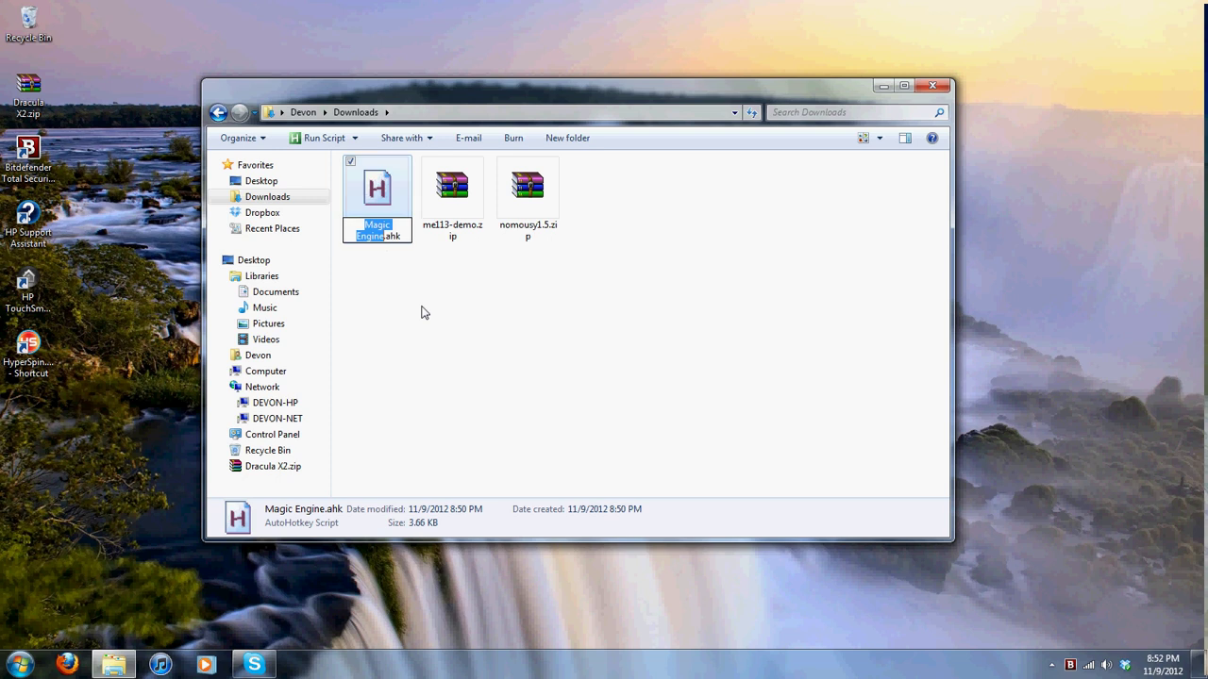
text(Tu)
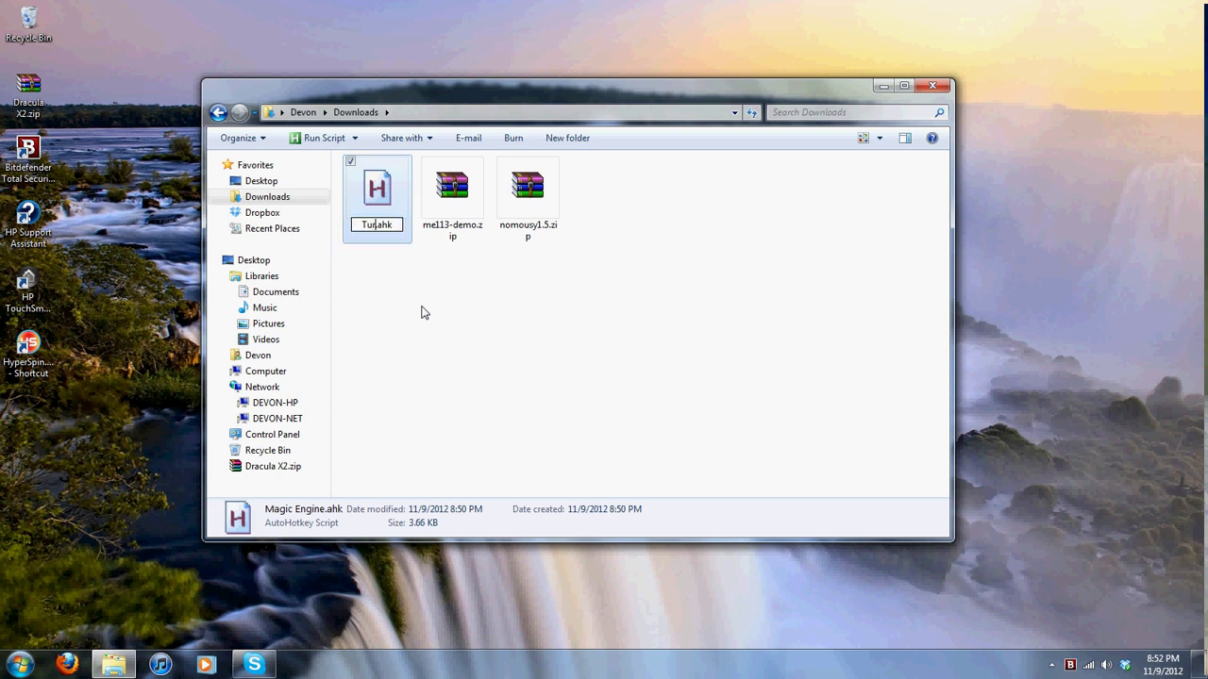
text(rboGraf)
text(x )
text(16)
key(Return)
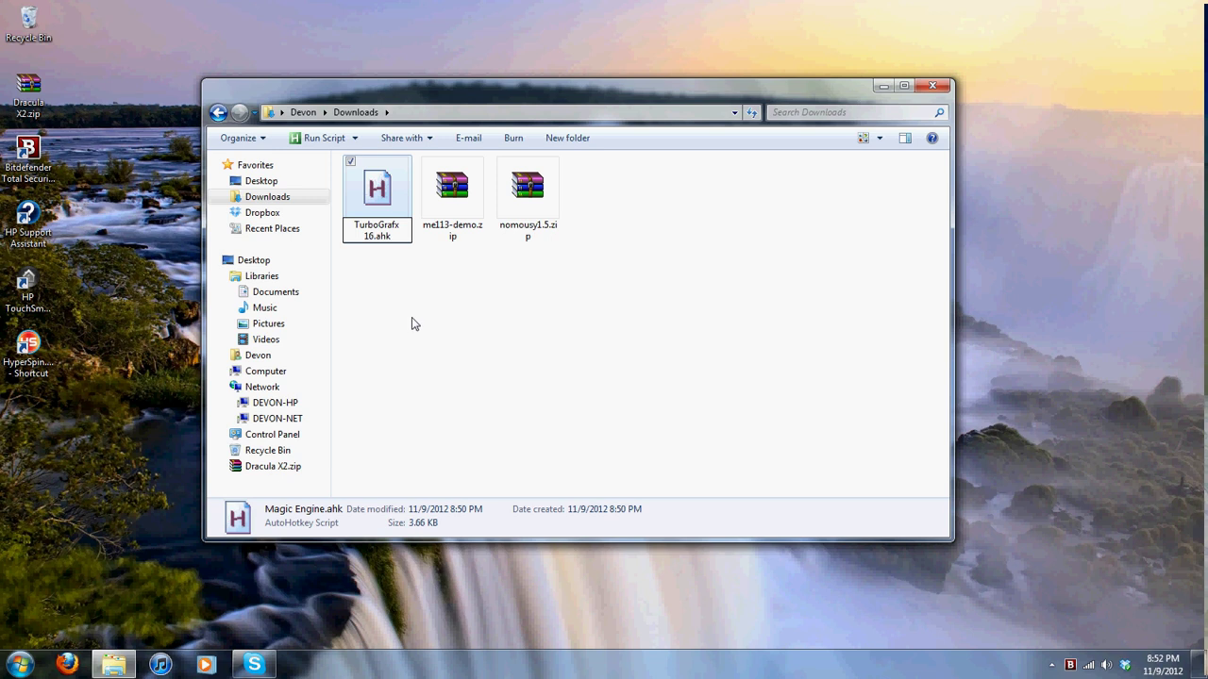
click(410, 325)
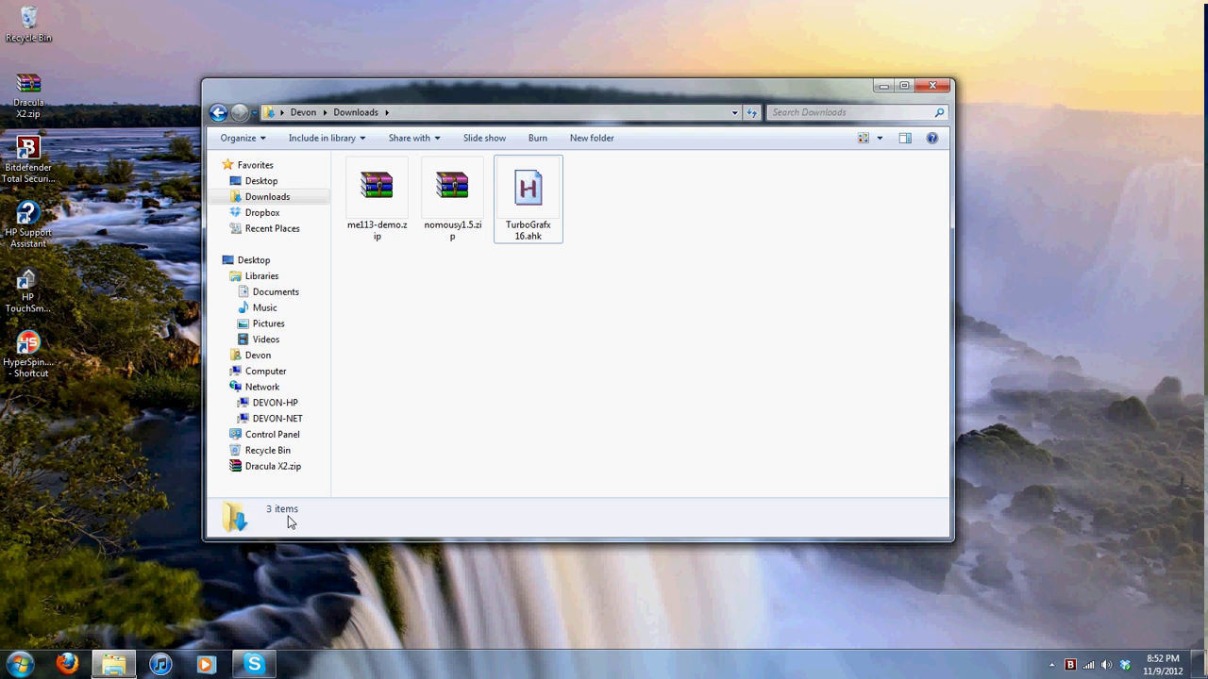
Open a second Explorer window showing Computer and arrange it side by side with the Downloads window
key(super+e)
drag(516, 107, 1207, 123)
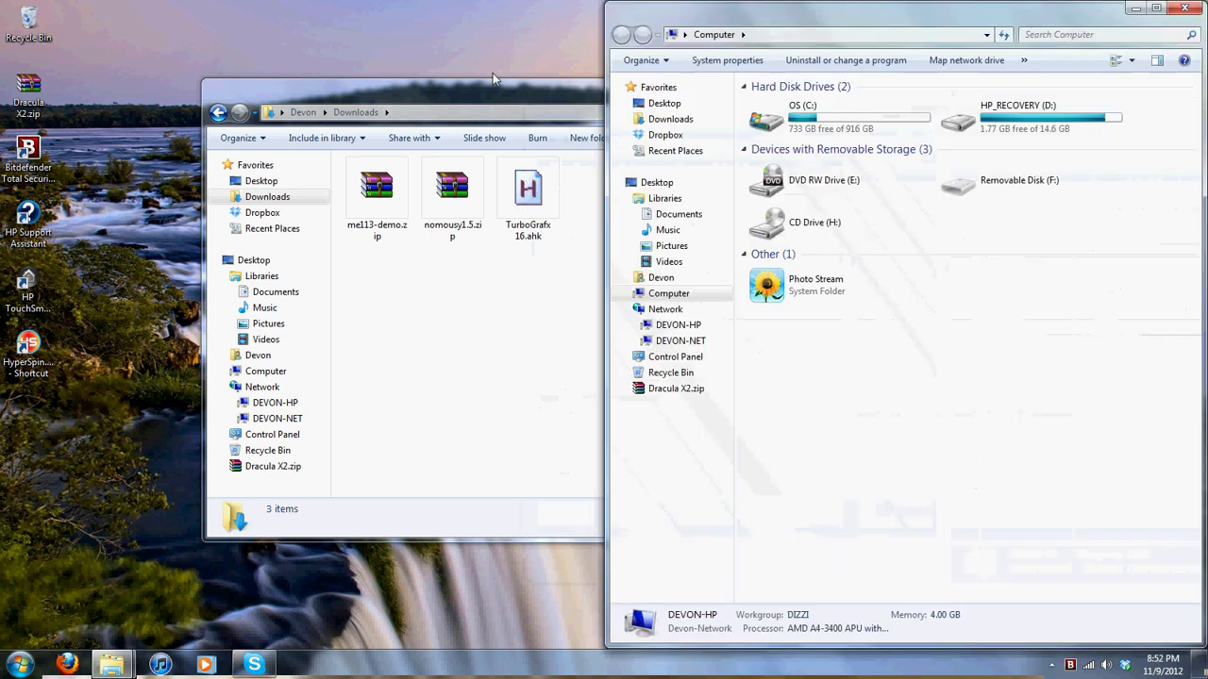
drag(493, 89, 0, 85)
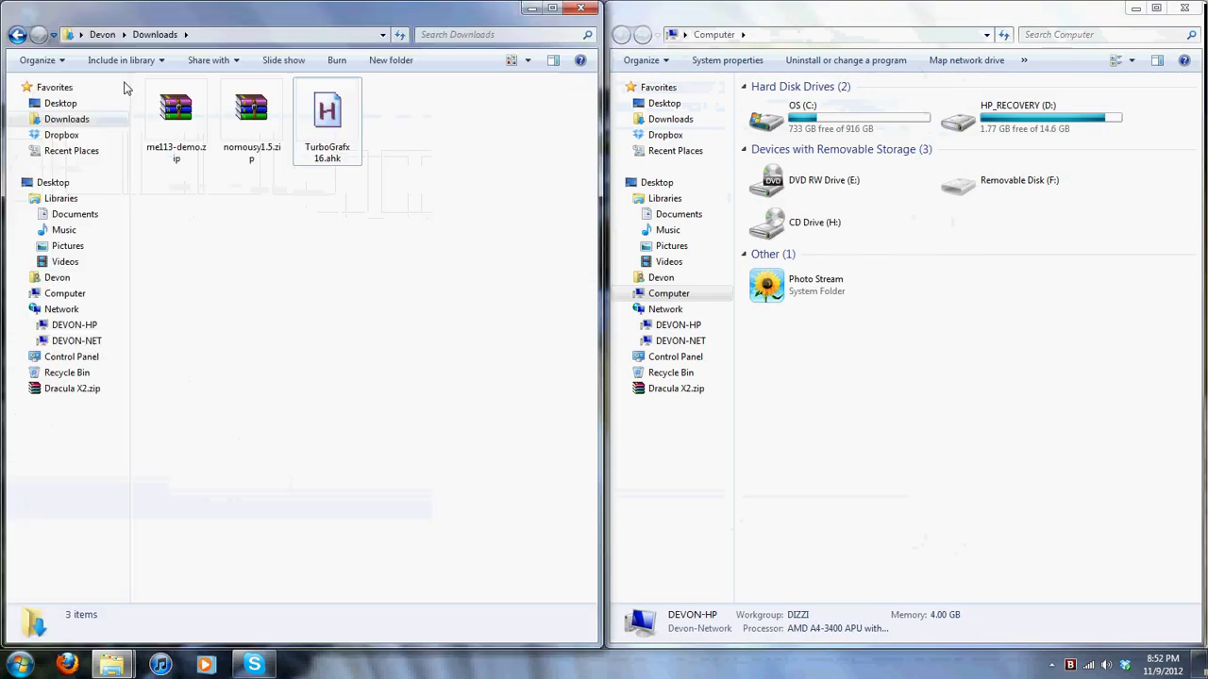
Open the Emulators folder inside HyperSpin Install 1.0 Final on the C: drive in the new window
click(834, 120)
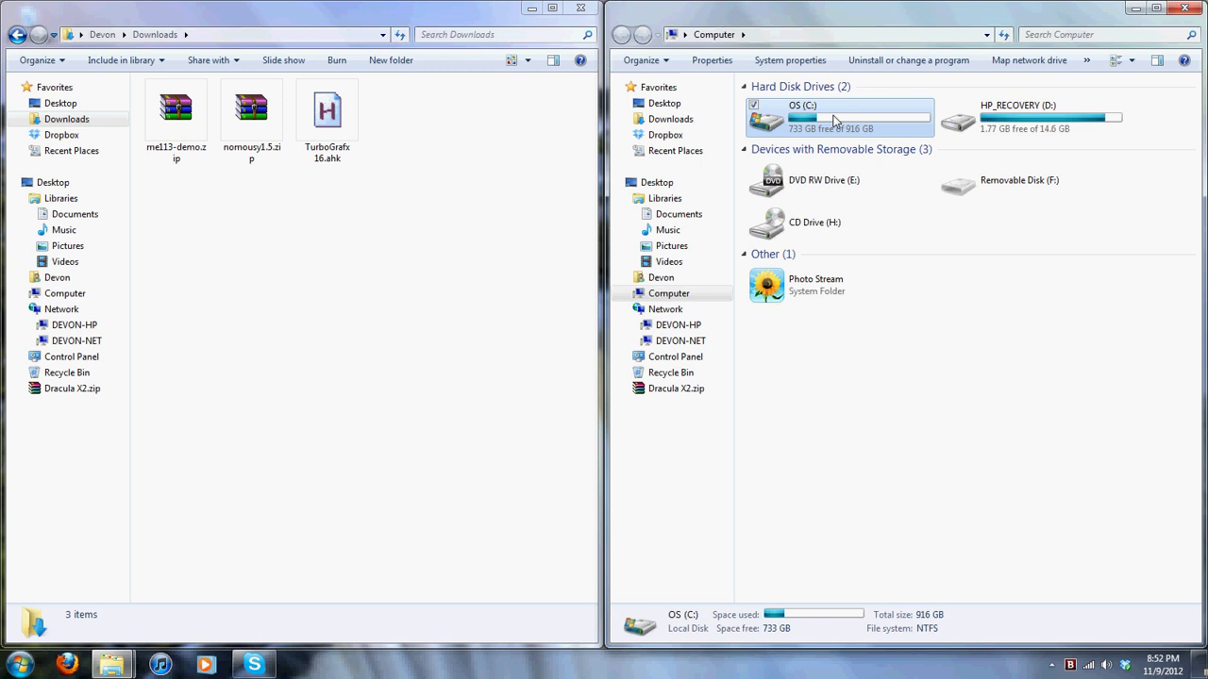
double_click(834, 120)
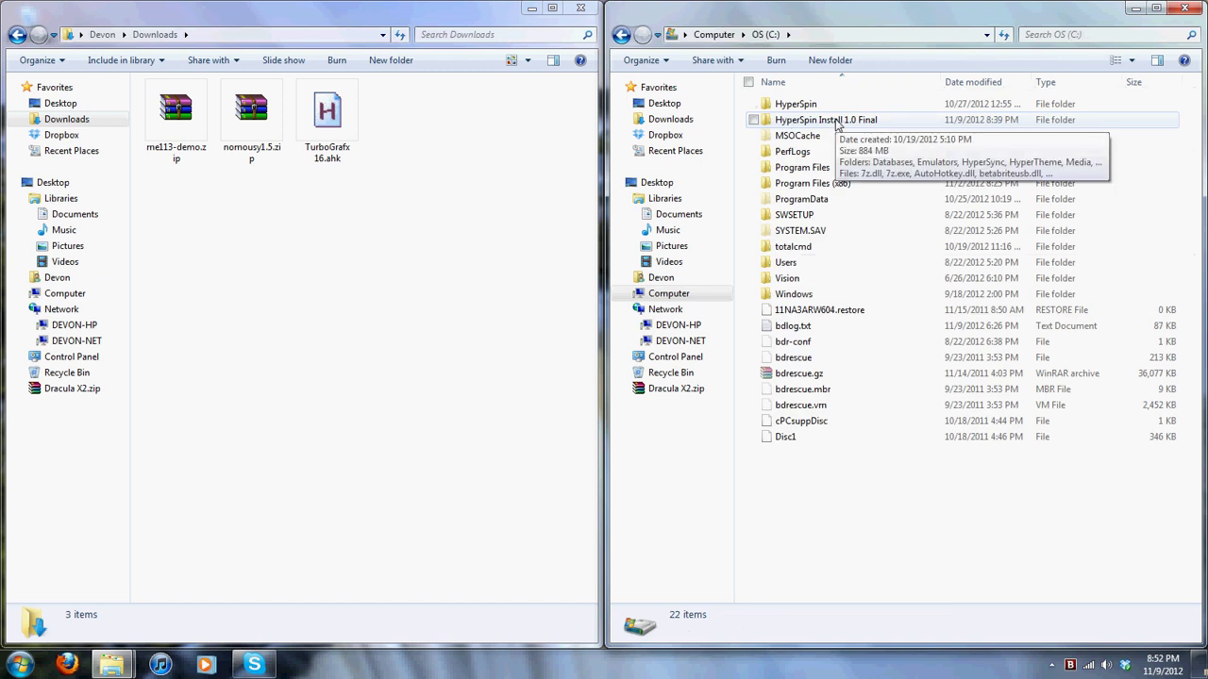
double_click(846, 125)
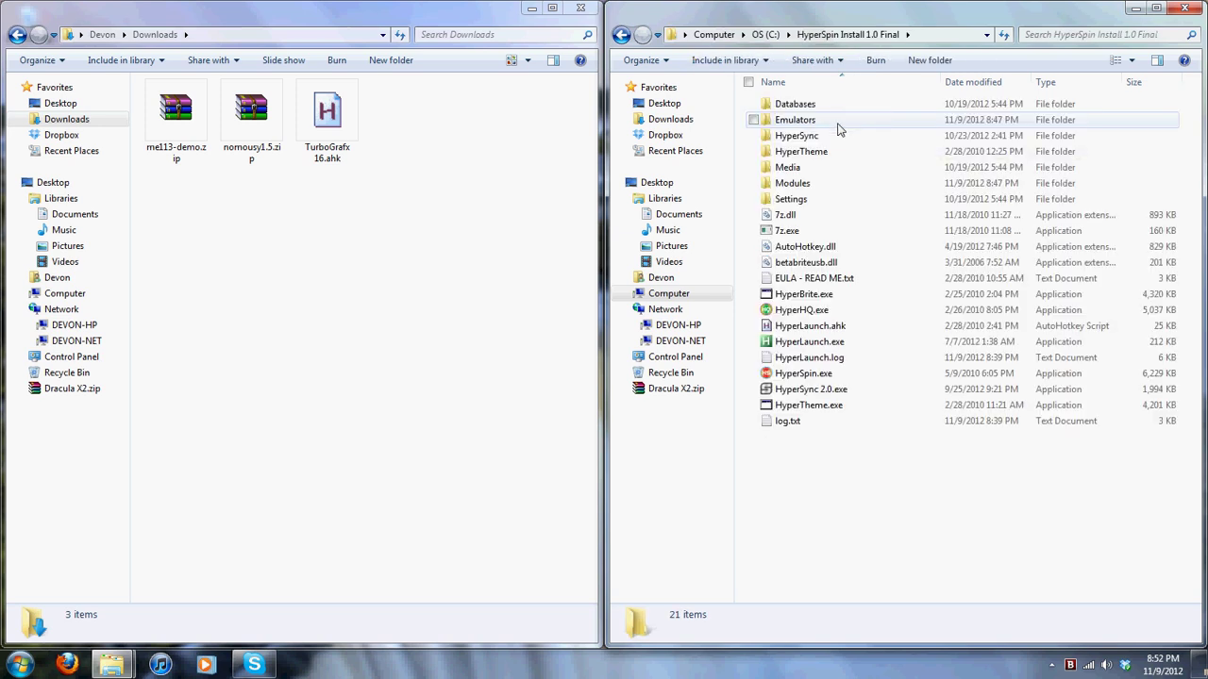
double_click(837, 125)
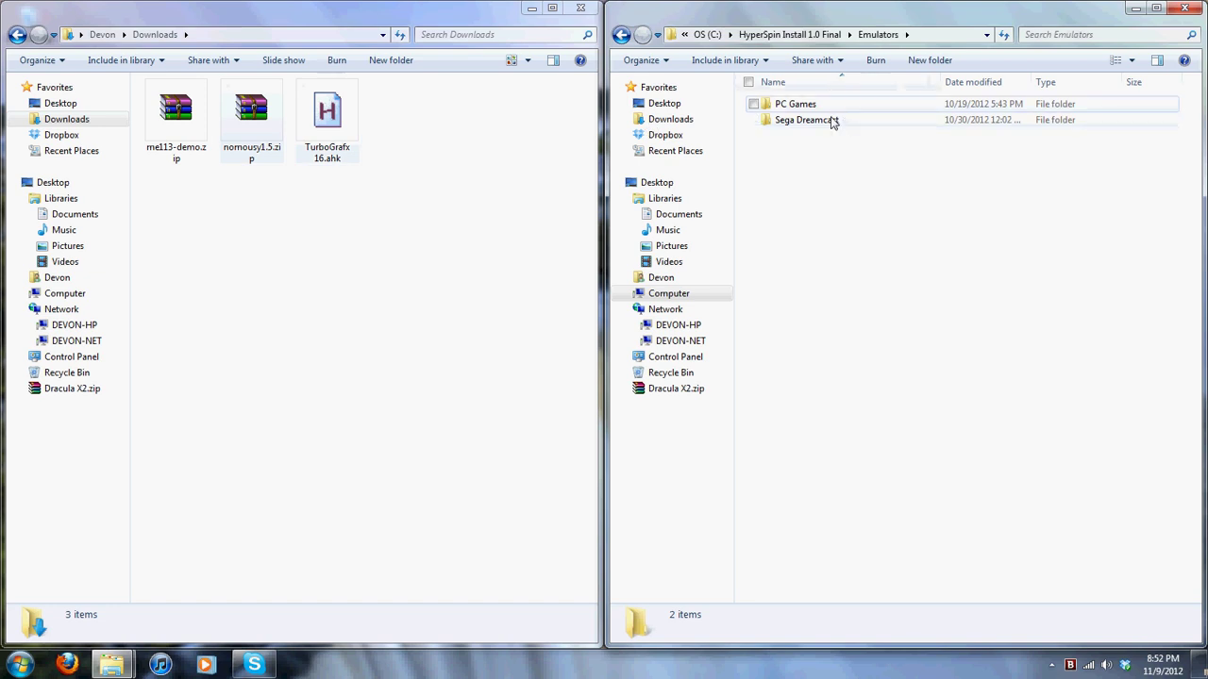
Copy the name TurboGrafx 16 from the .ahk script and create a folder with that name in Emulators
click(345, 156)
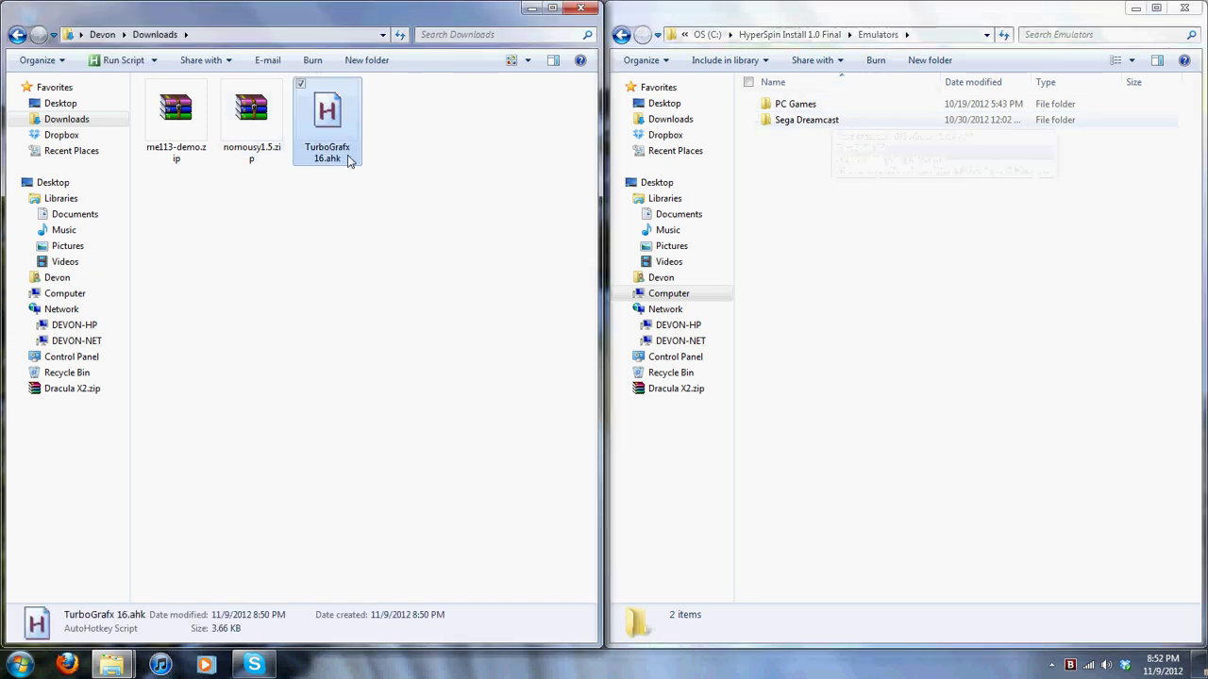
click(348, 157)
key(ctrl+c)
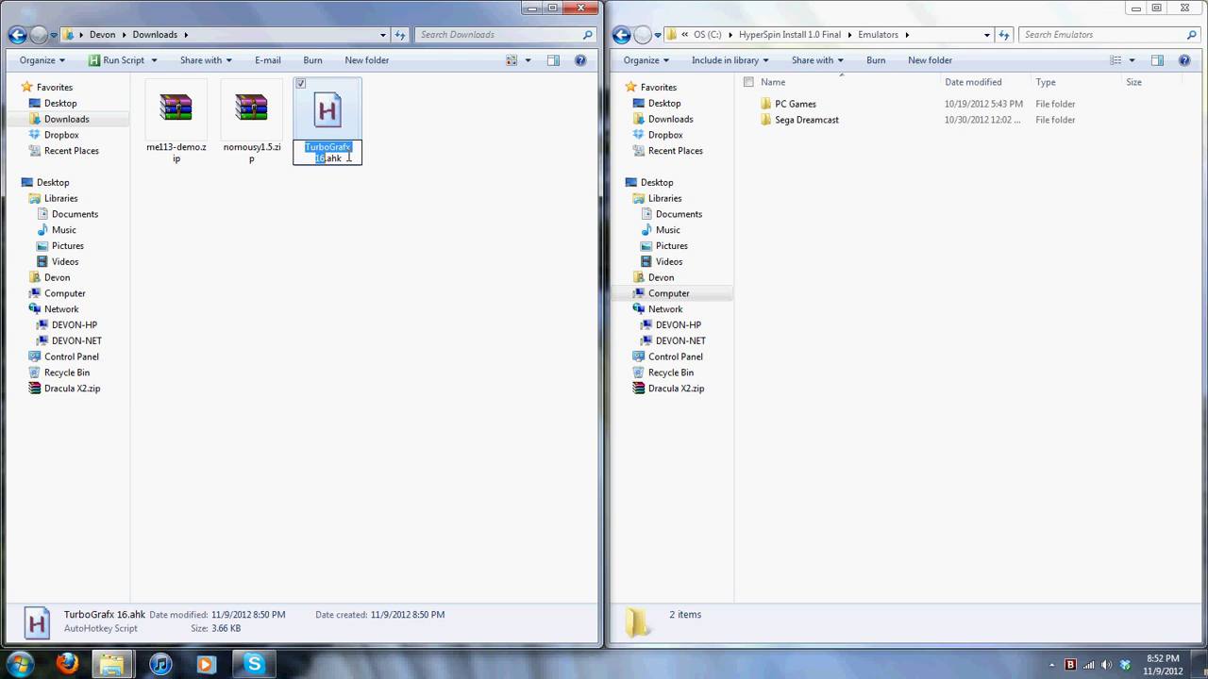
click(865, 129)
click(930, 59)
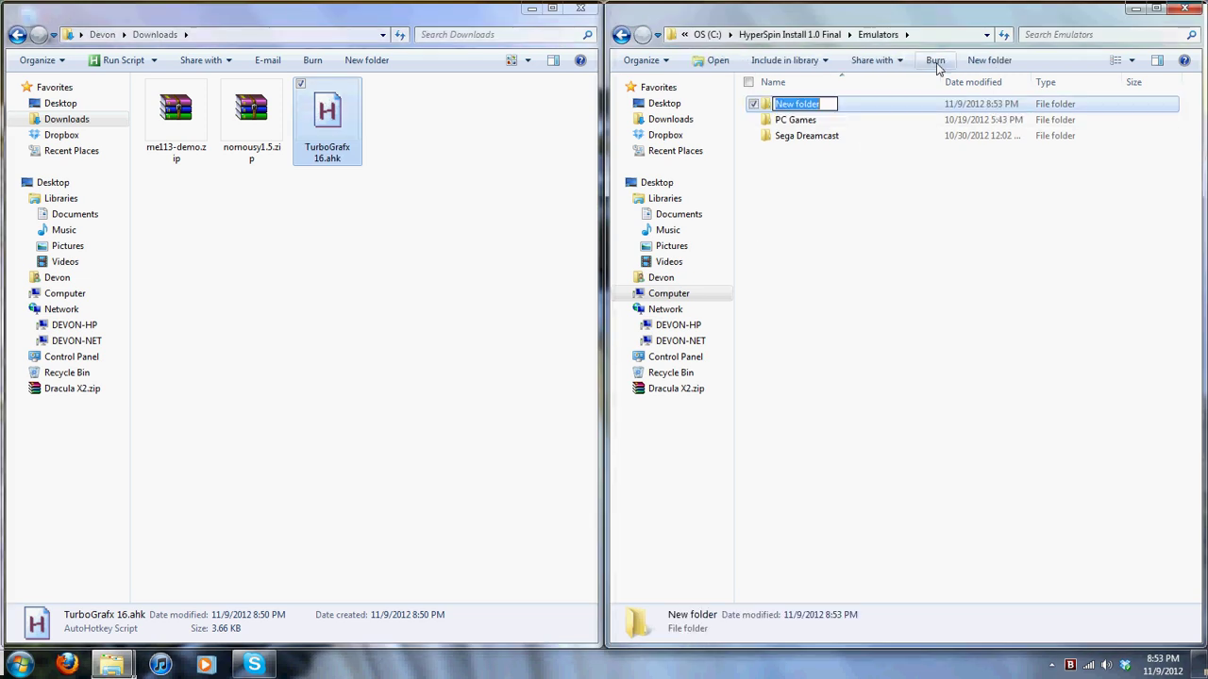
key(ctrl+v)
click(855, 247)
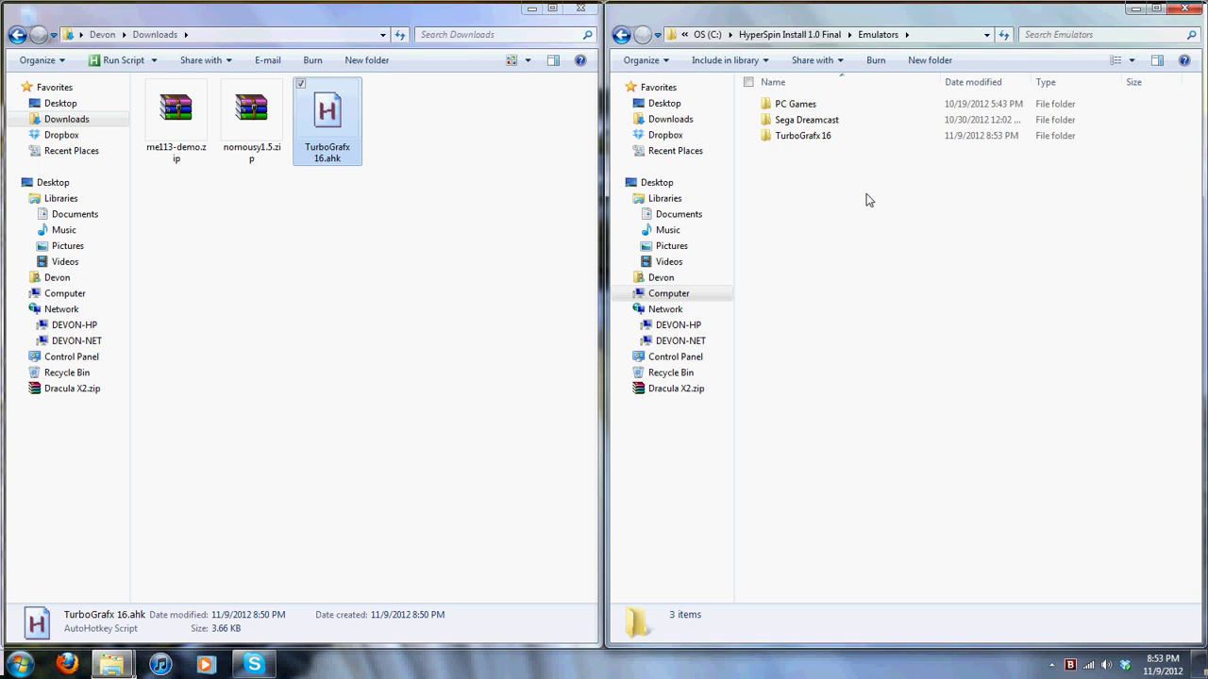
Create another folder named RomFiles in the Emulators folder
click(929, 59)
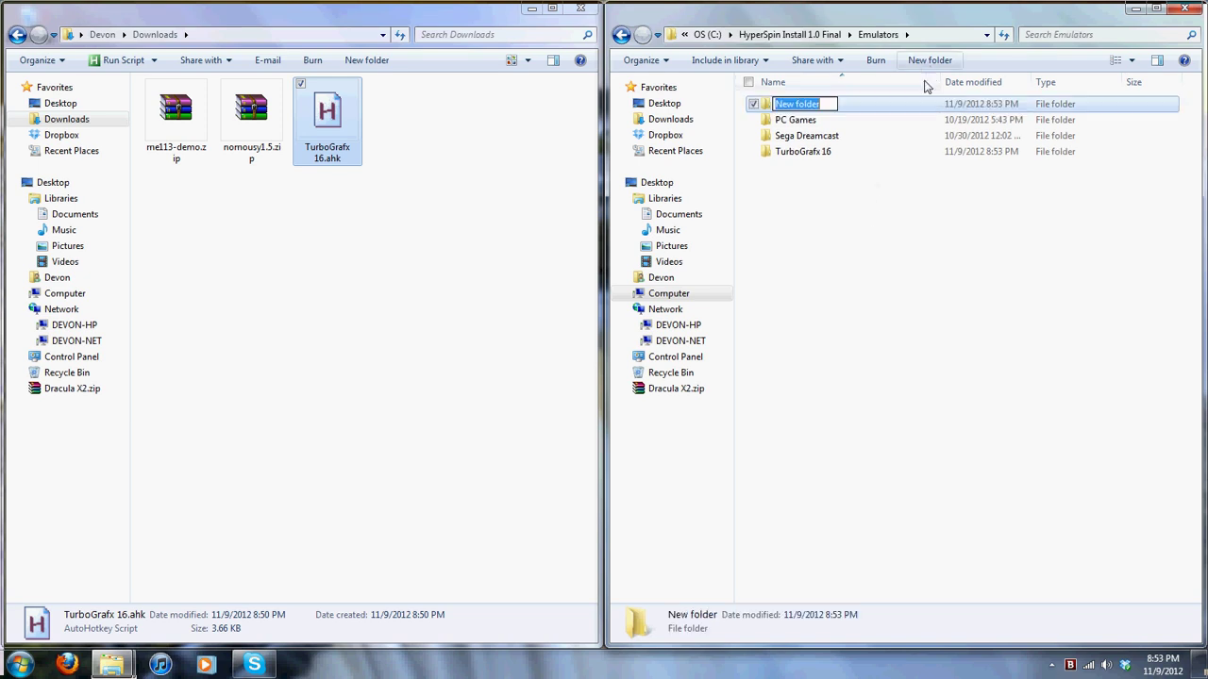
text(RomF)
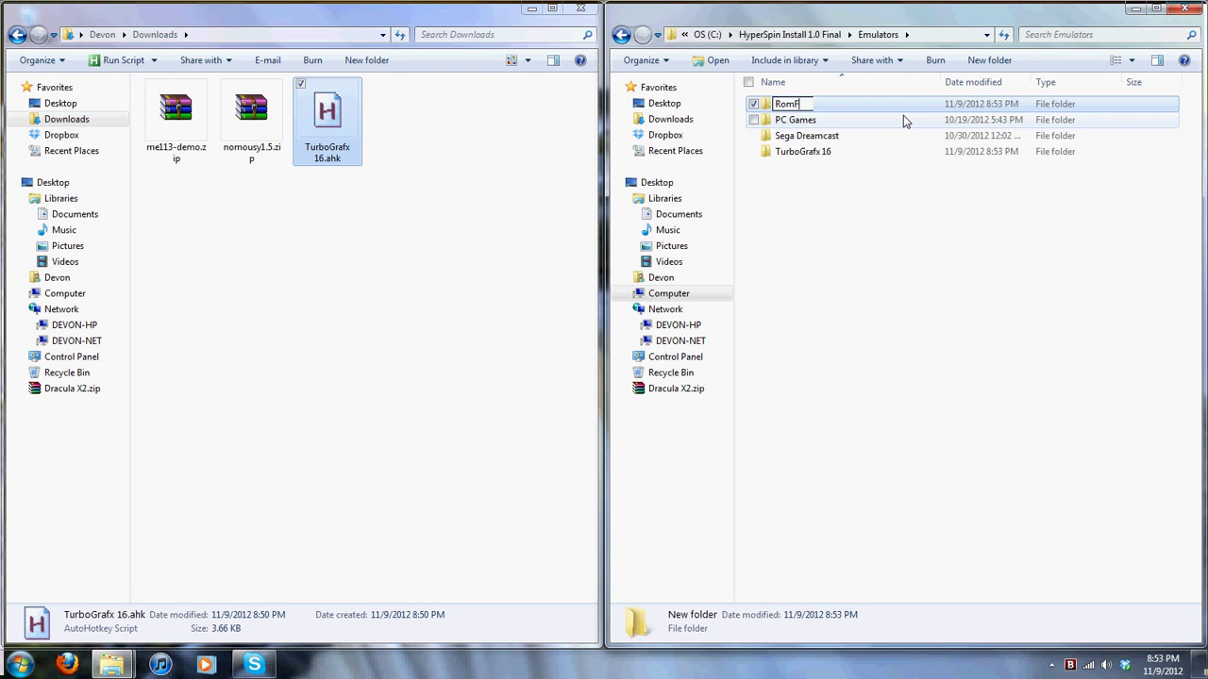
text(iles)
click(852, 239)
click(844, 213)
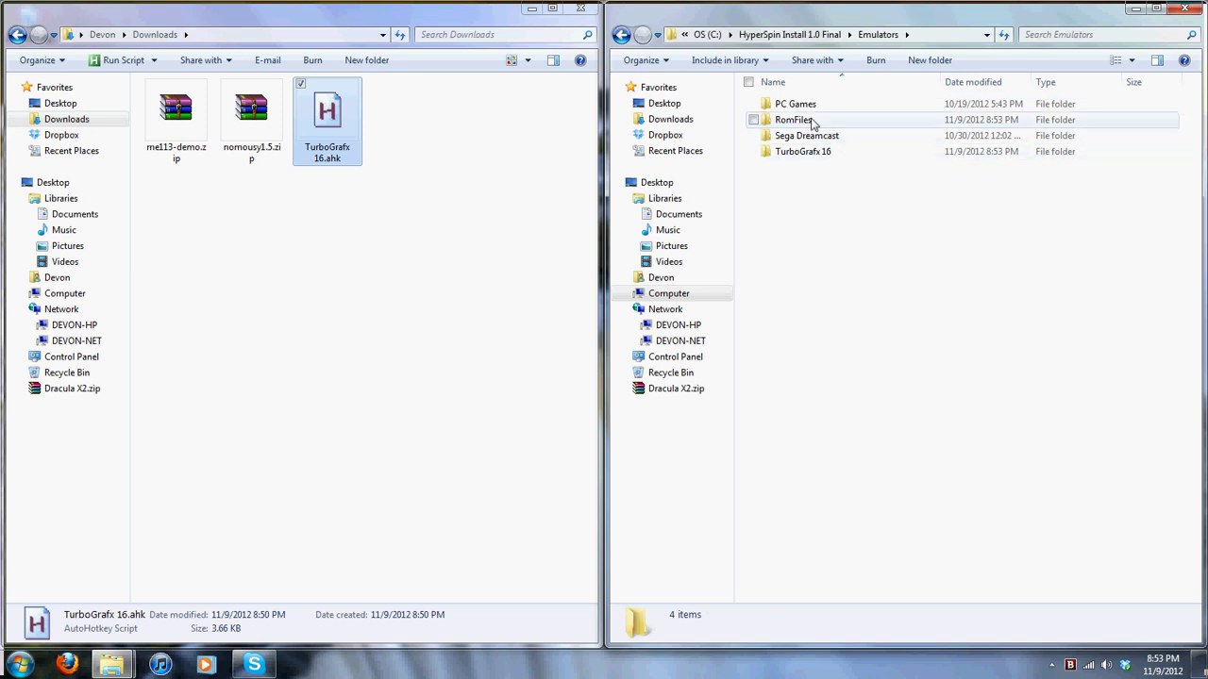
Extract me113-demo.zip within Downloads and move pce.exe into the TurboGrafx 16 folder under Emulators
double_click(803, 152)
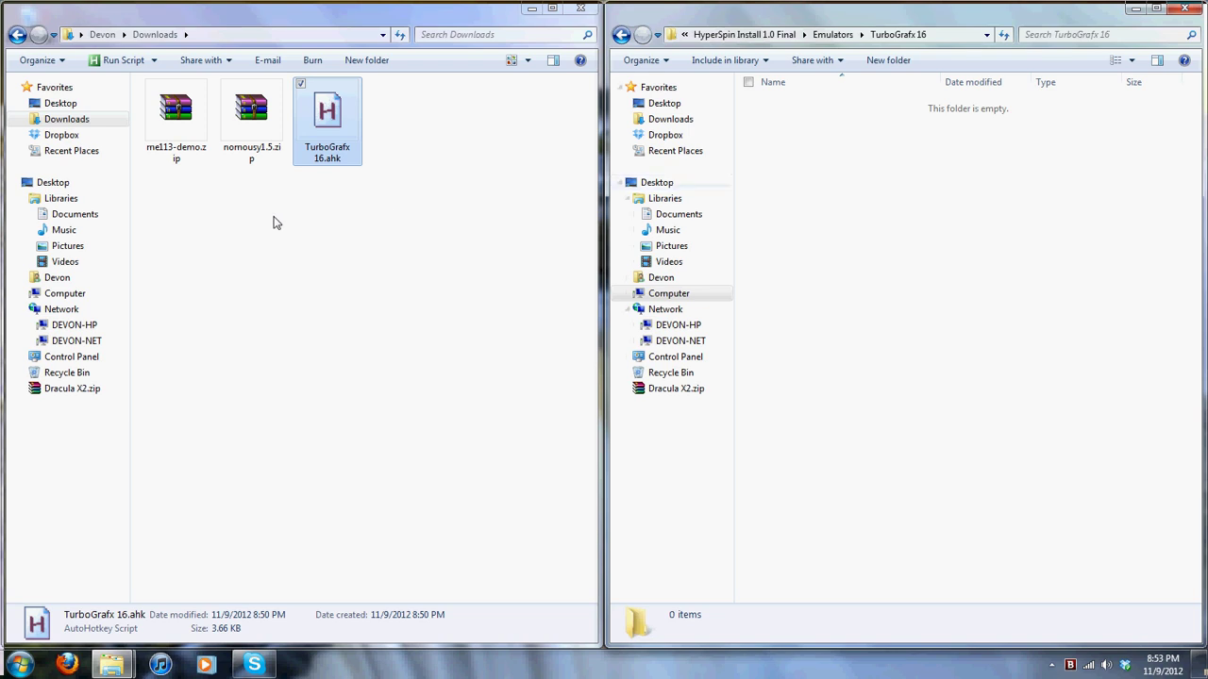
right_click(186, 140)
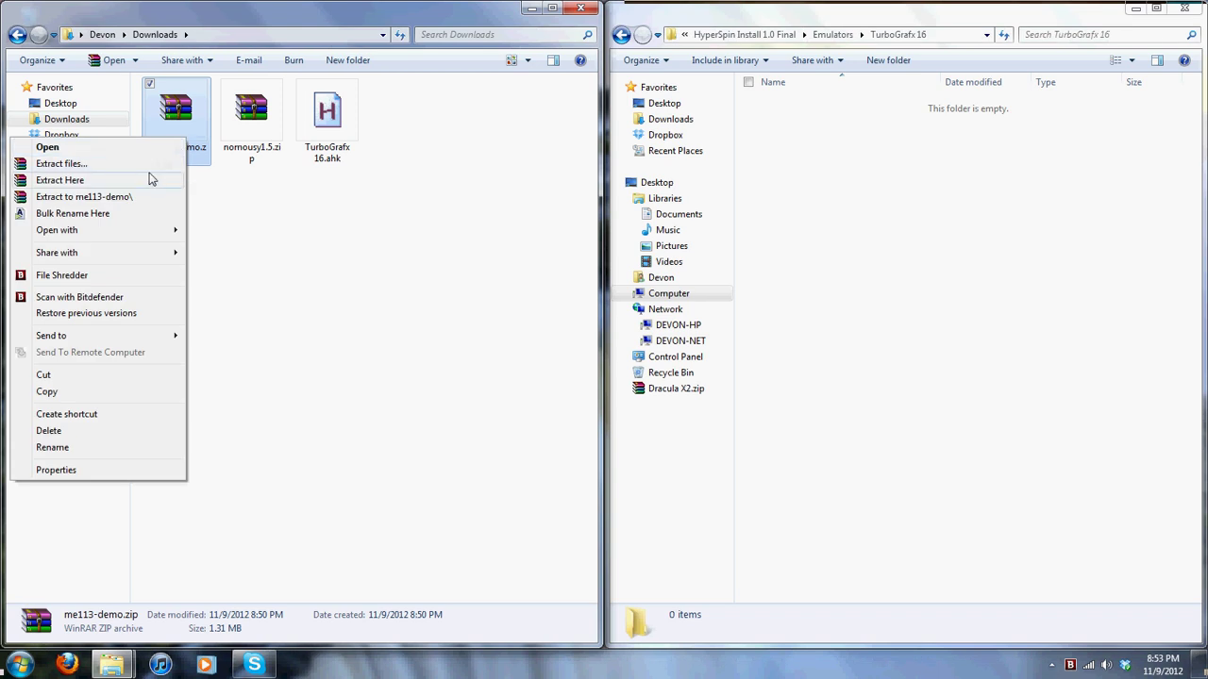
click(151, 179)
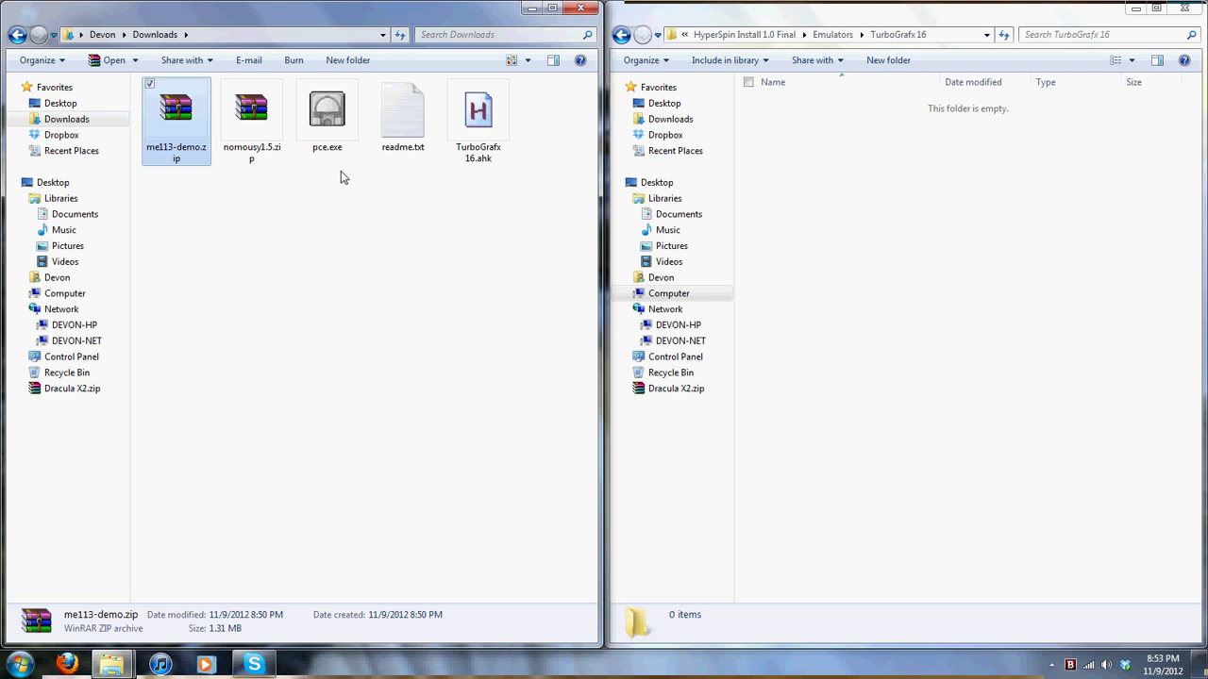
click(332, 132)
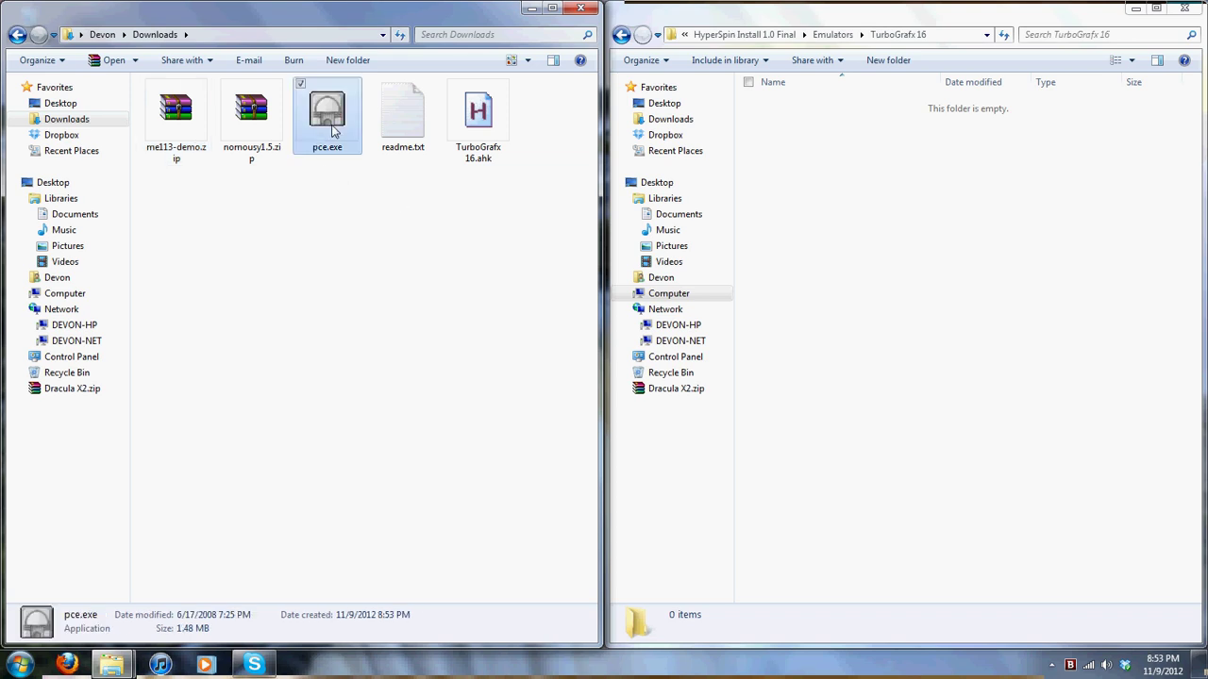
drag(335, 132, 930, 309)
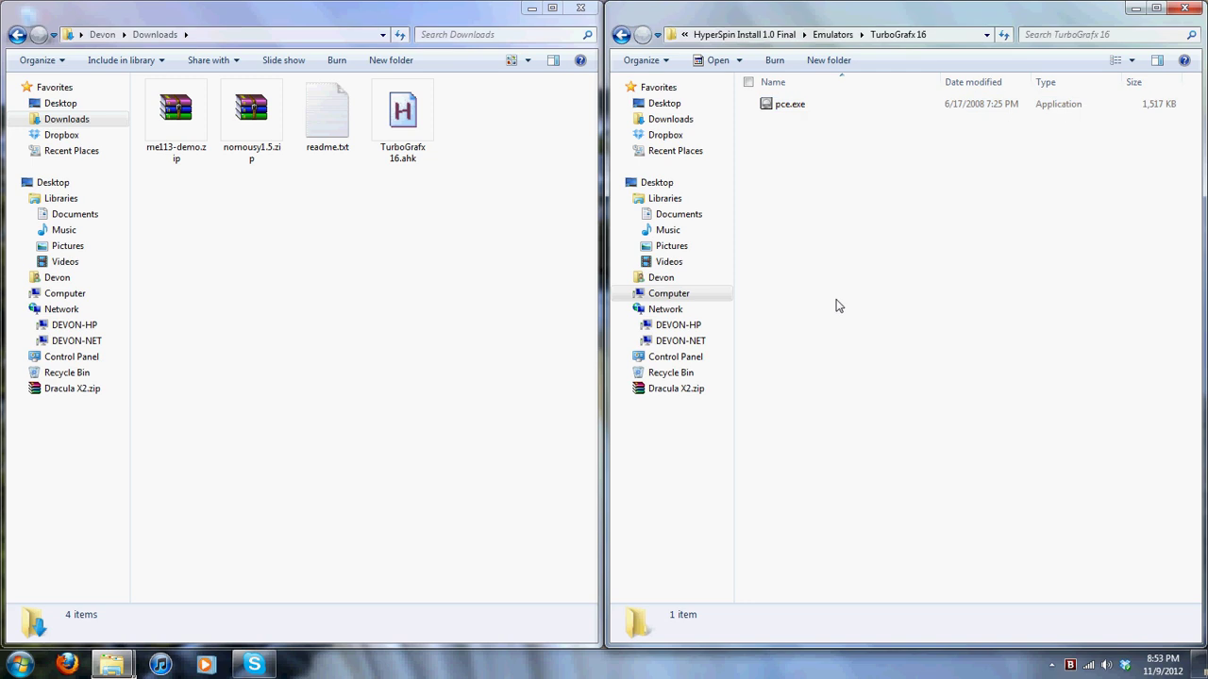
Create a TurboGrafx 16 folder inside RomFiles and move Dracula X2.zip from the desktop into it
click(824, 36)
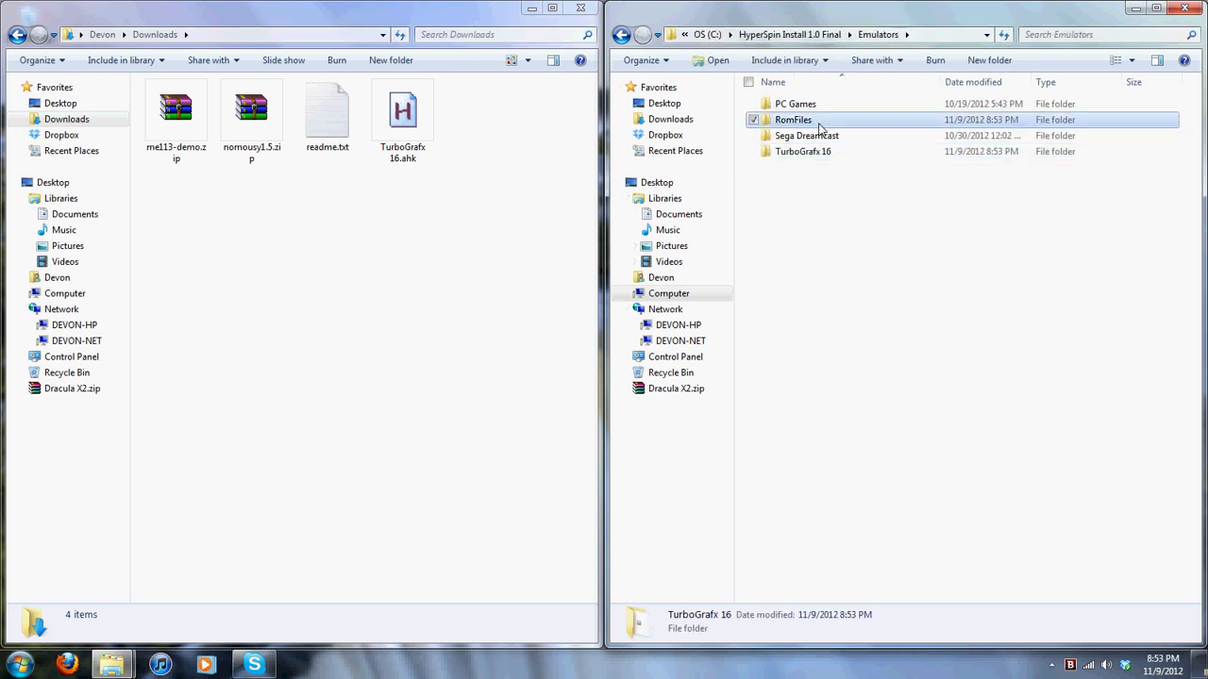
double_click(801, 121)
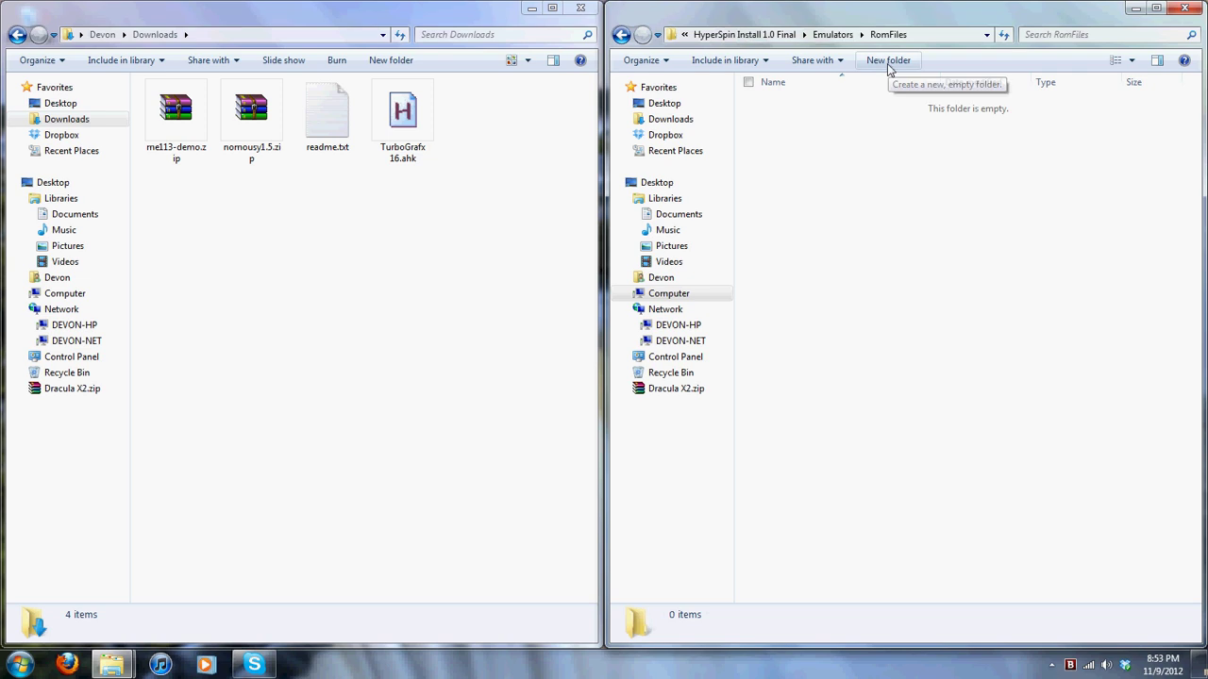
click(888, 62)
text(TurboGrafx 16)
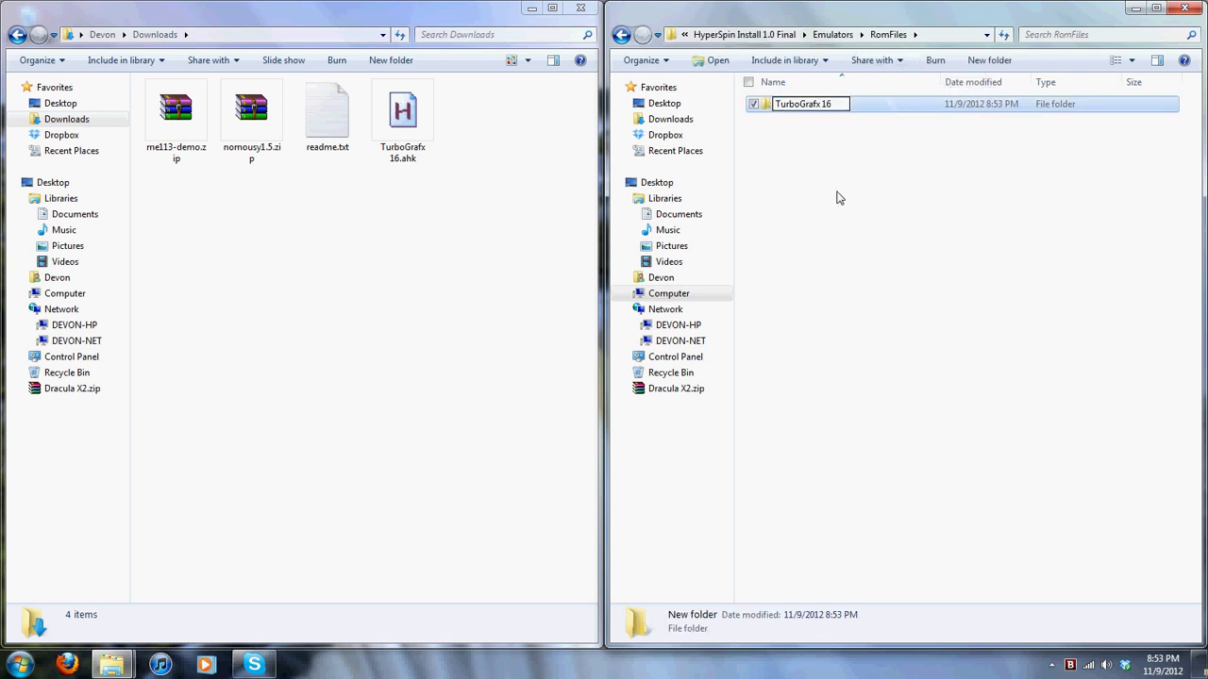
click(836, 194)
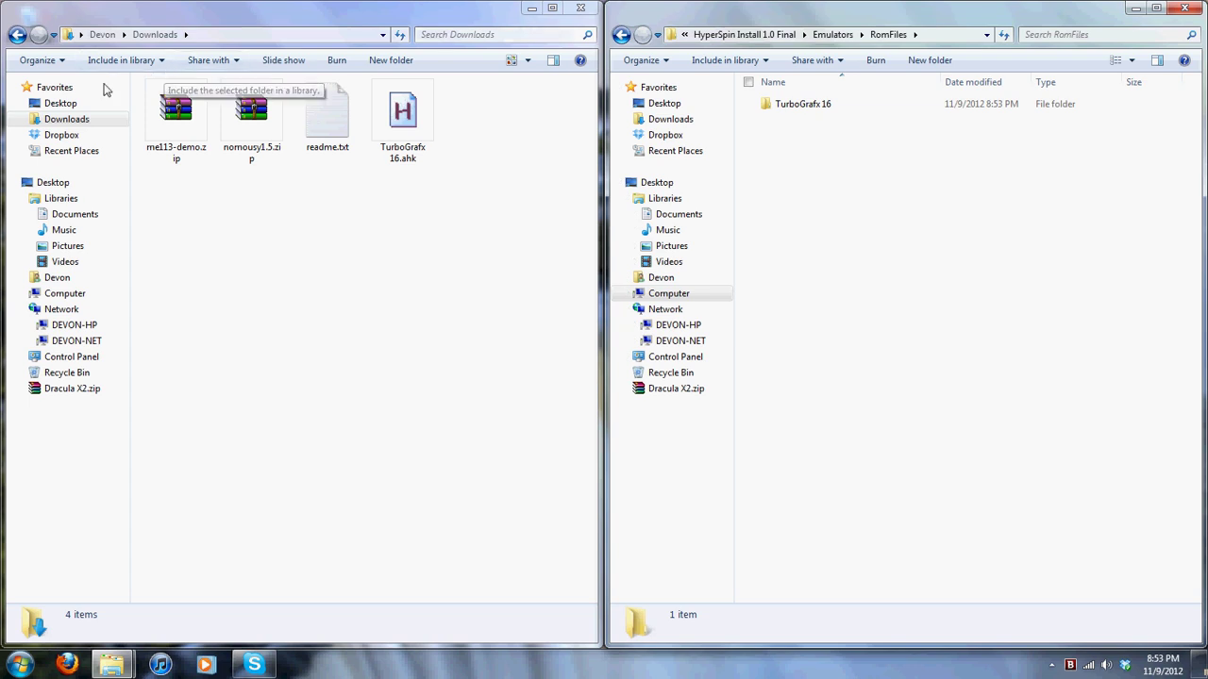
click(61, 104)
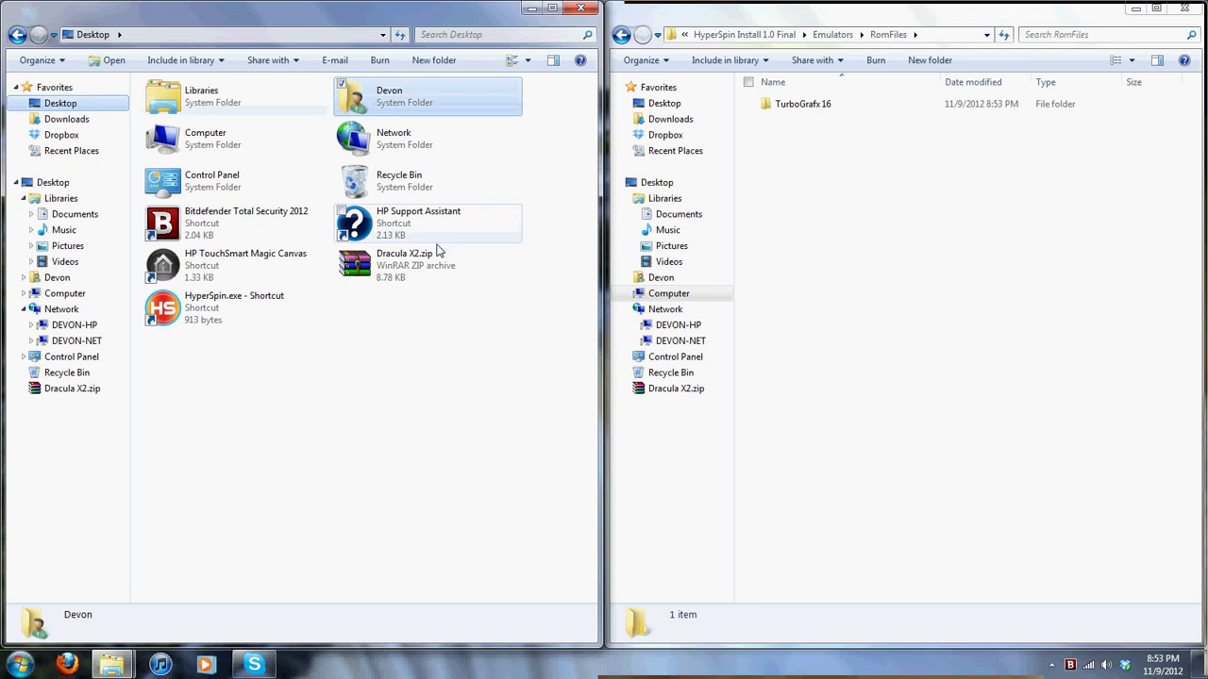
drag(421, 267, 820, 109)
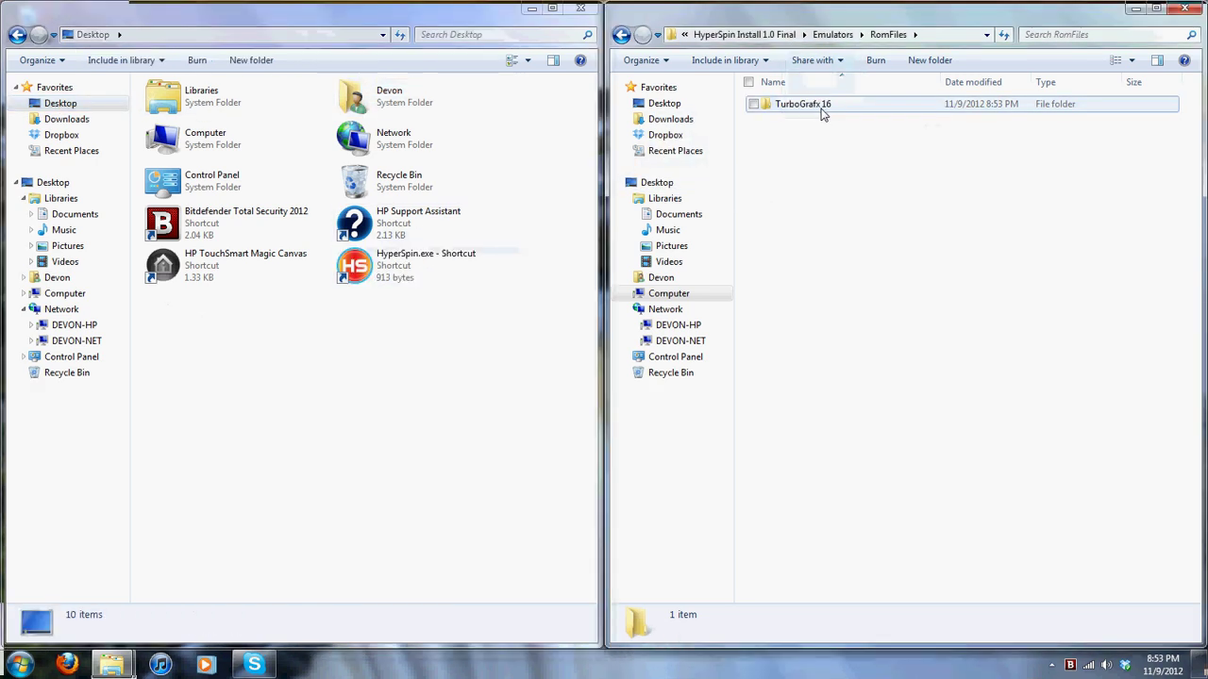
Create a folder named TurboGrafx 16 in the Modules folder of HyperSpin Install 1.0 Final
click(760, 34)
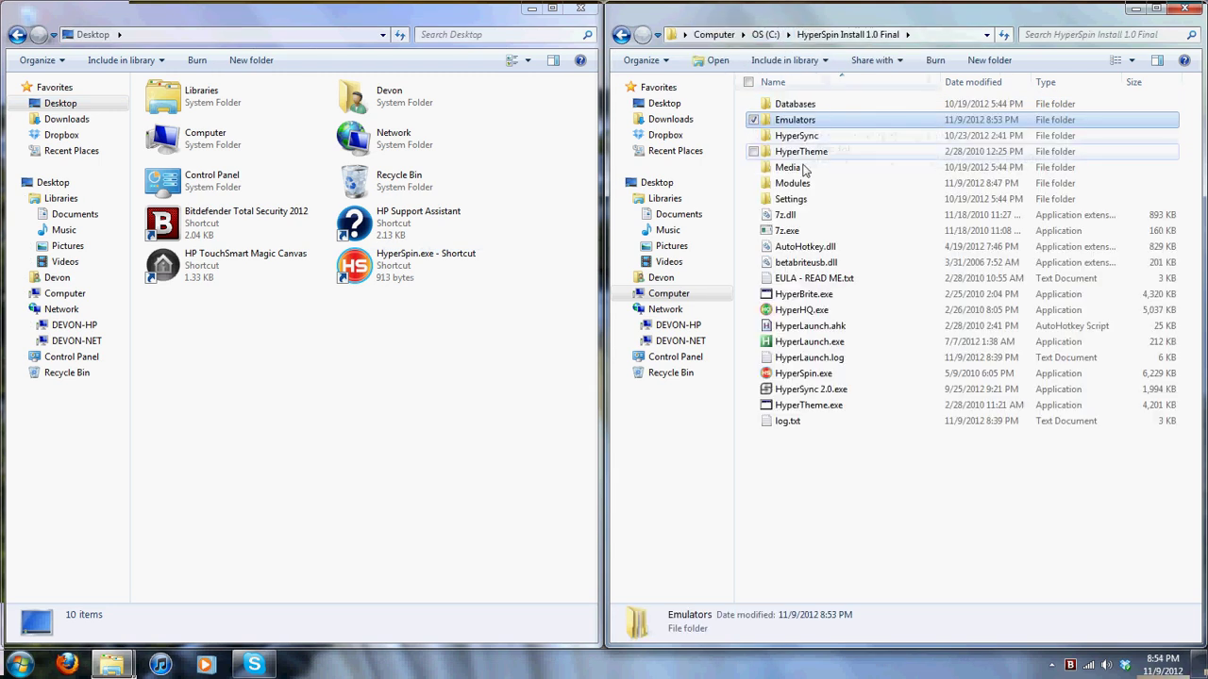
double_click(800, 185)
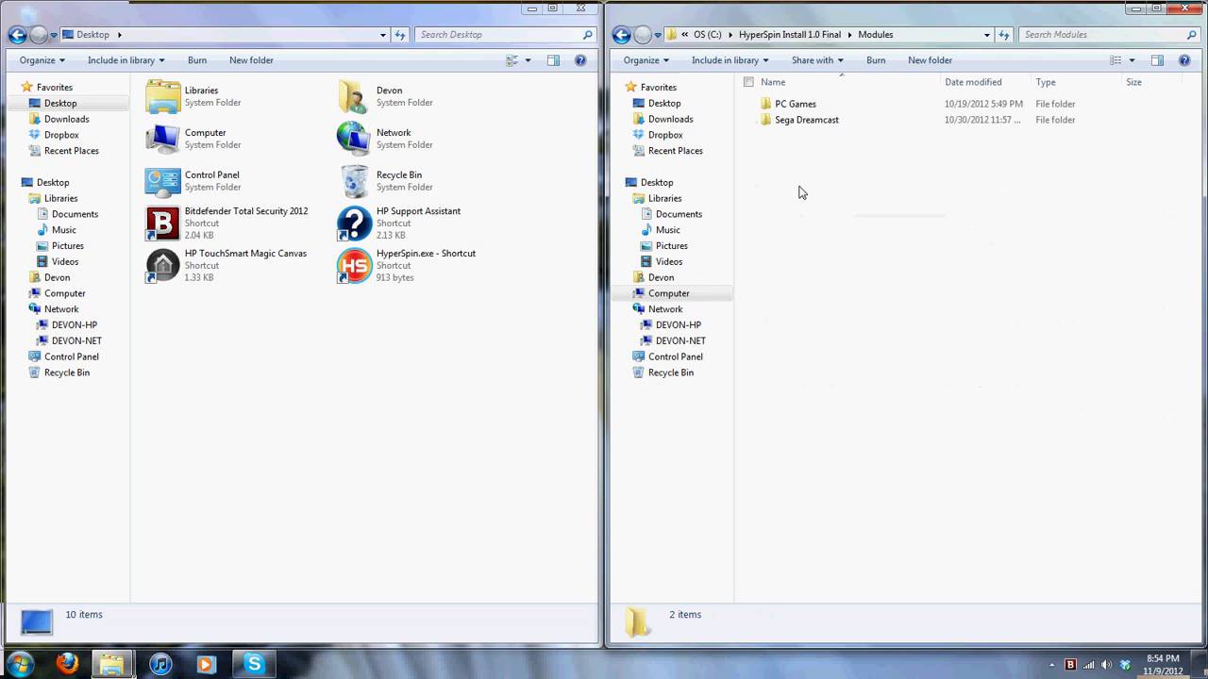
click(920, 62)
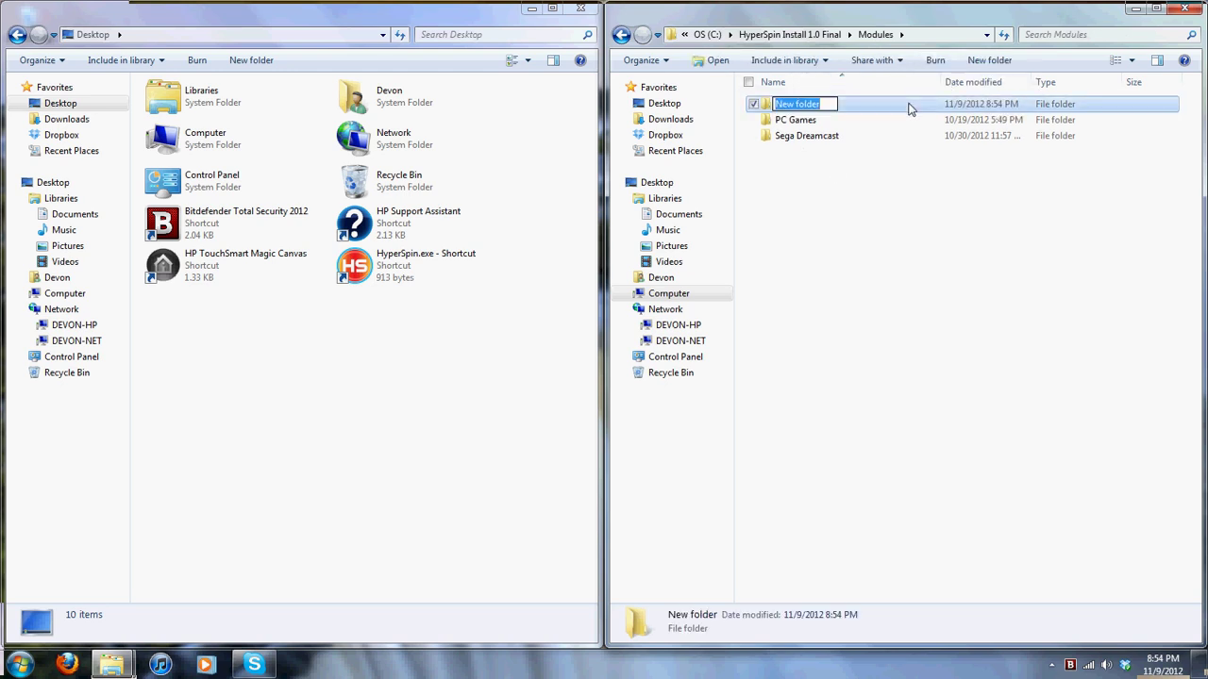
text(TurboGrafx 16)
key(Return)
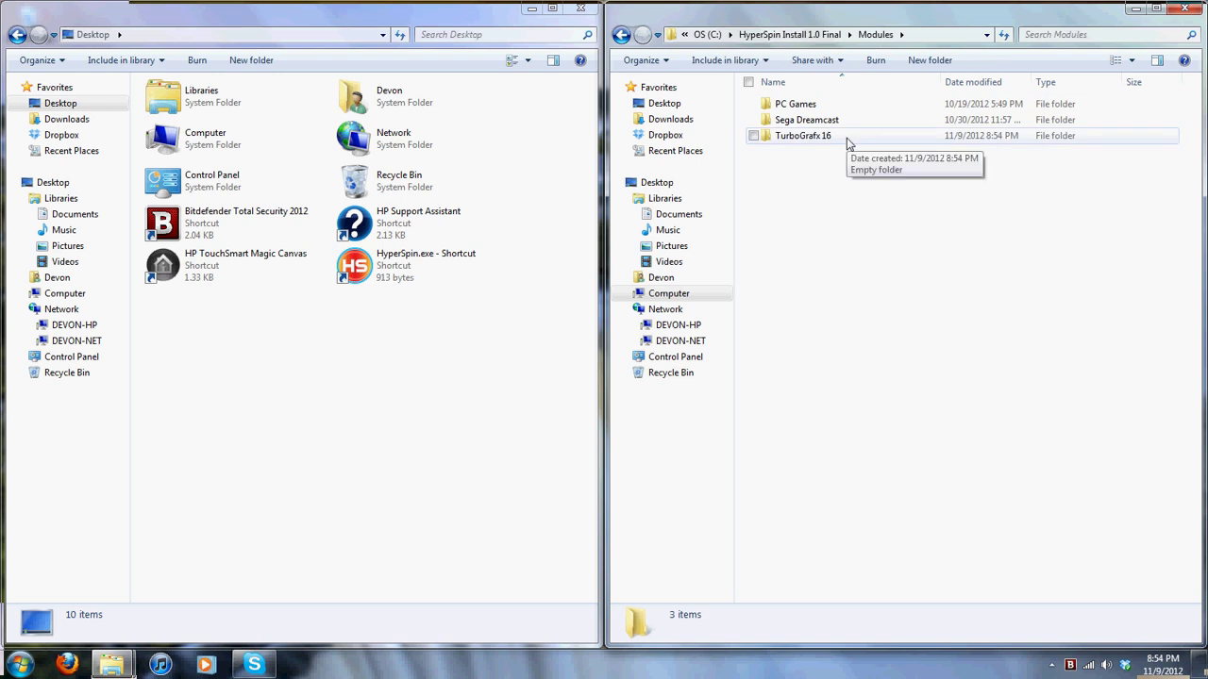
Move TurboGrafx 16.ahk from Downloads into the TurboGrafx 16 folder under Modules
double_click(843, 138)
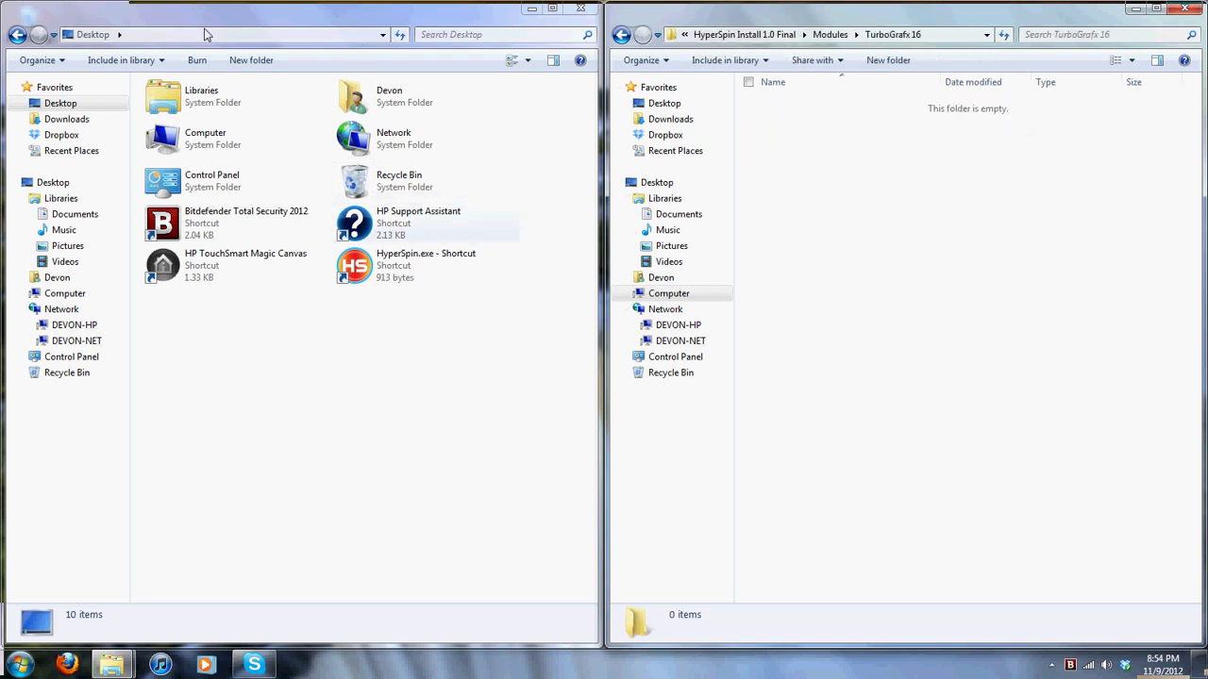
click(66, 119)
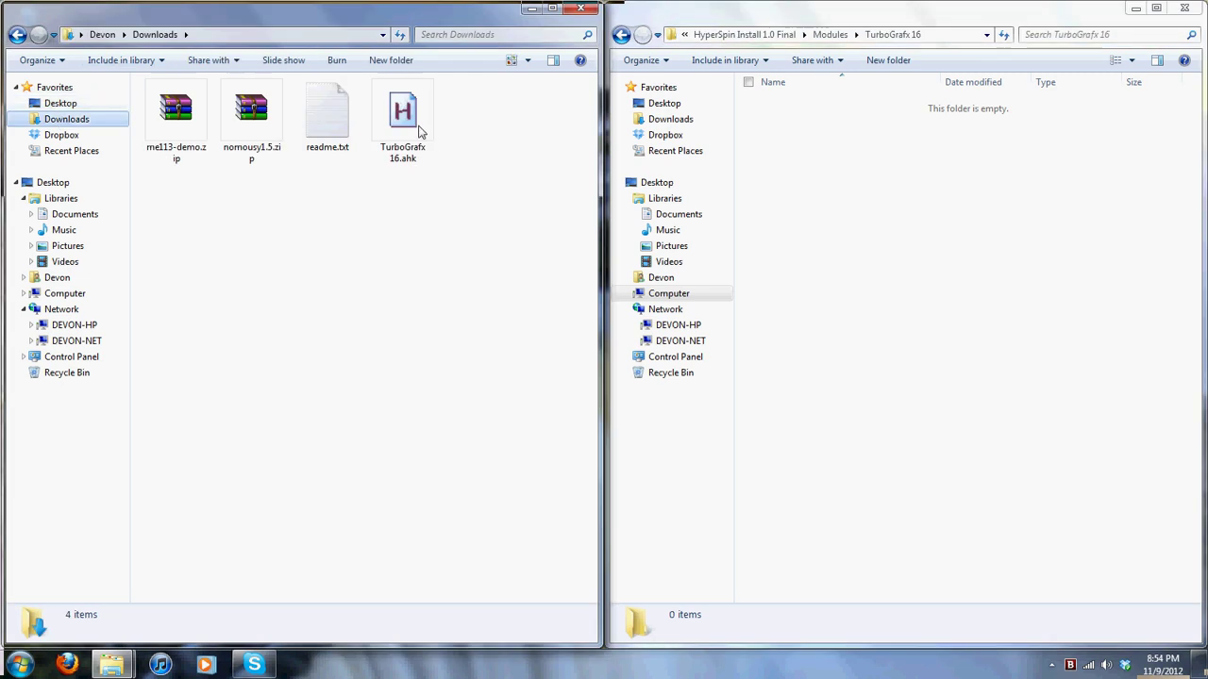
drag(421, 132, 908, 191)
click(391, 224)
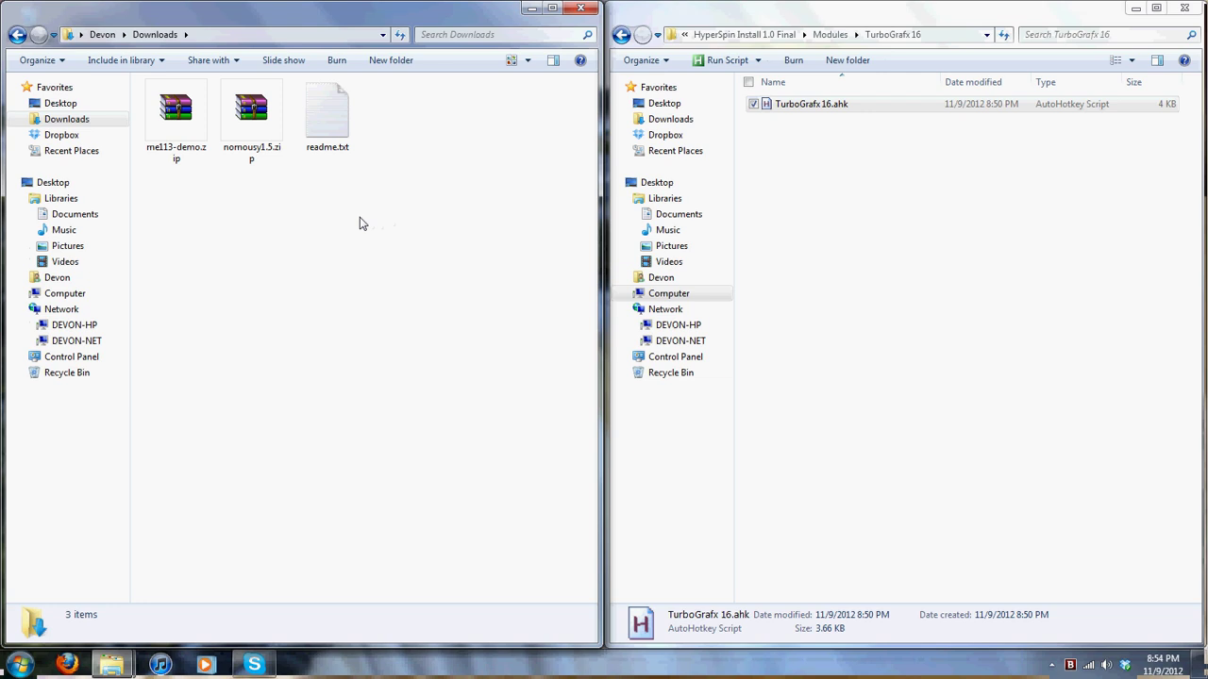
Extract nomousy1.5.zip within Downloads and move nomousy.exe into the TurboGrafx 16 folder under Modules
right_click(257, 139)
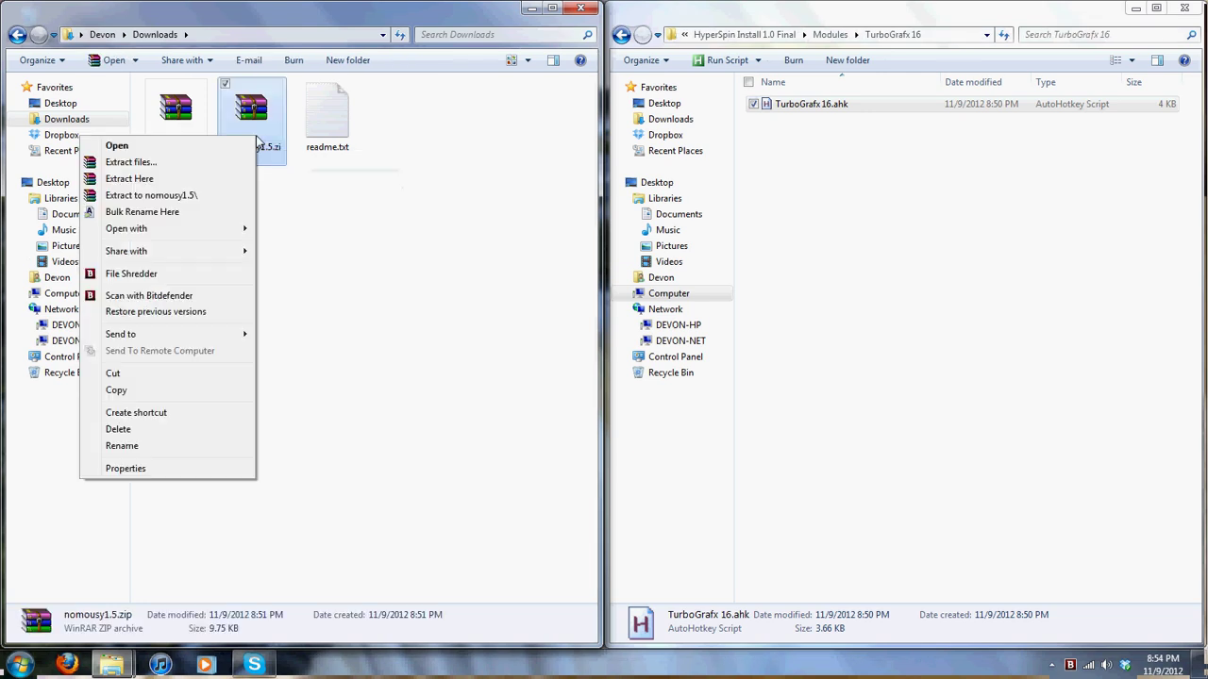
click(219, 180)
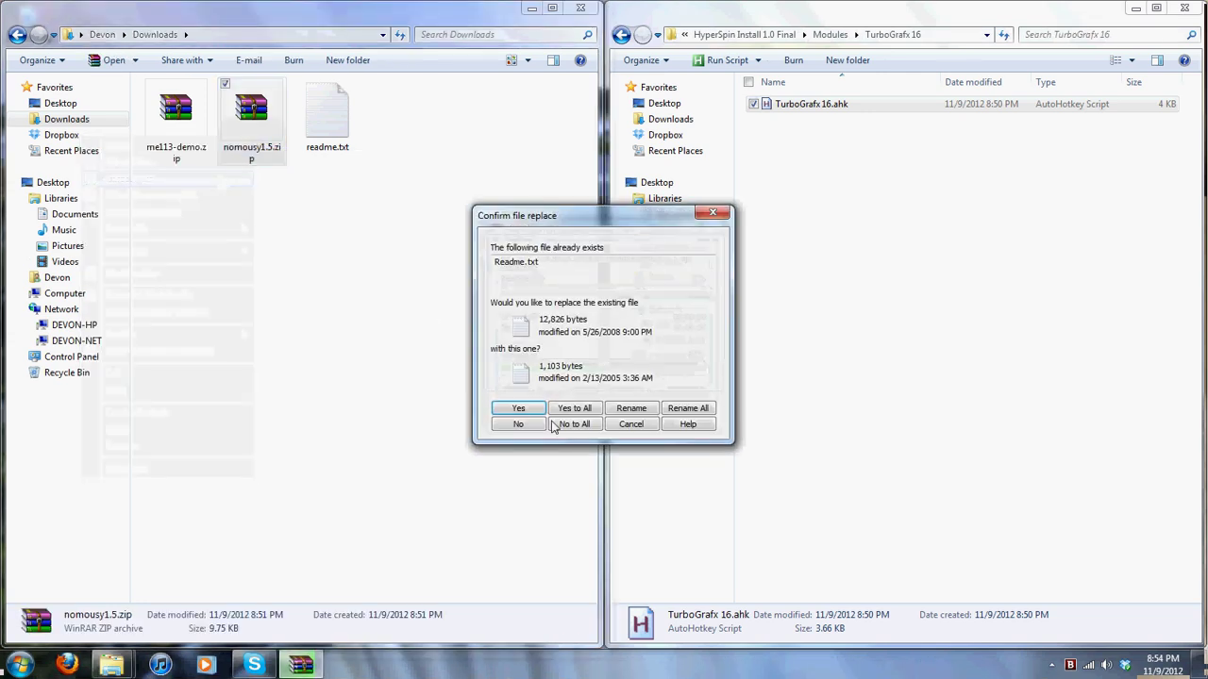
click(551, 422)
click(447, 334)
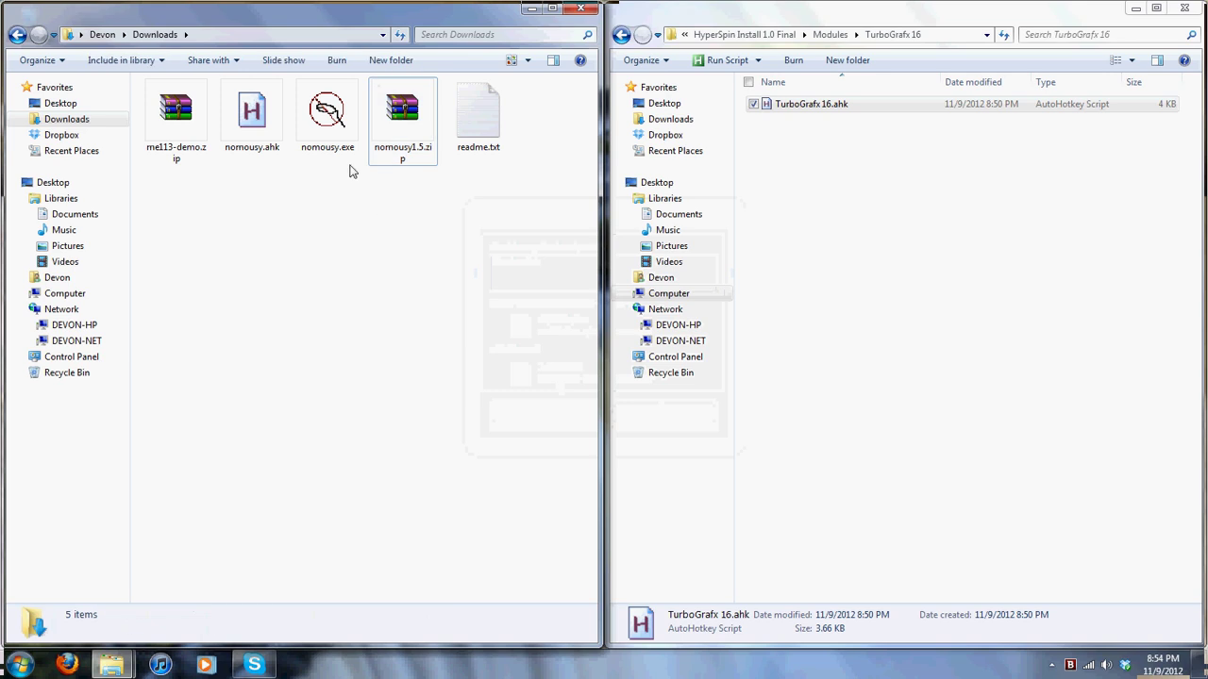
drag(335, 130, 881, 235)
click(851, 248)
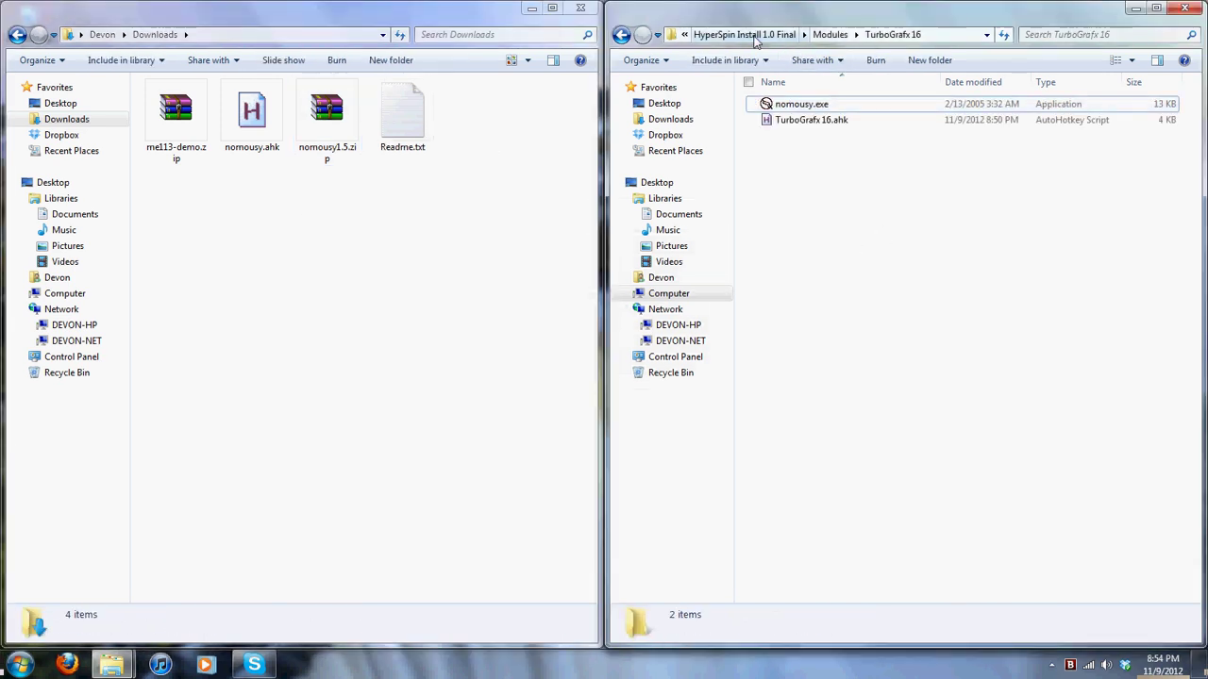
Launch HyperHQ.exe from the HyperSpin Install 1.0 Final folder and load the wheel settings for TurboGrafx 16
click(755, 36)
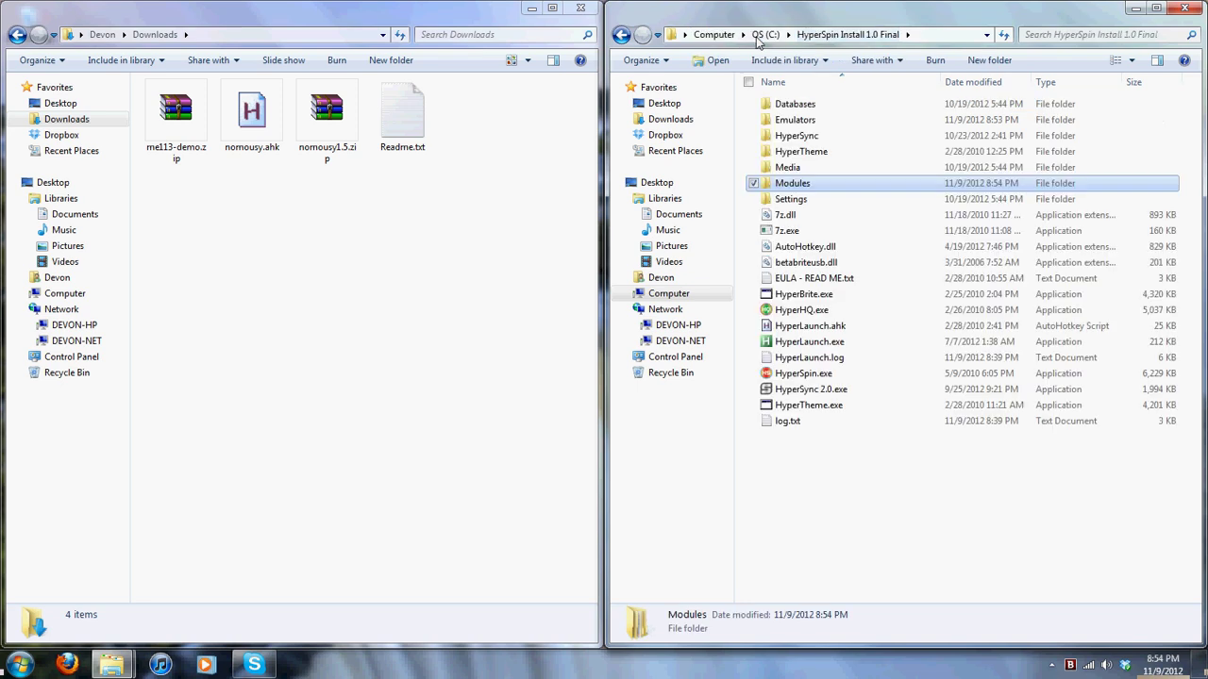
click(810, 316)
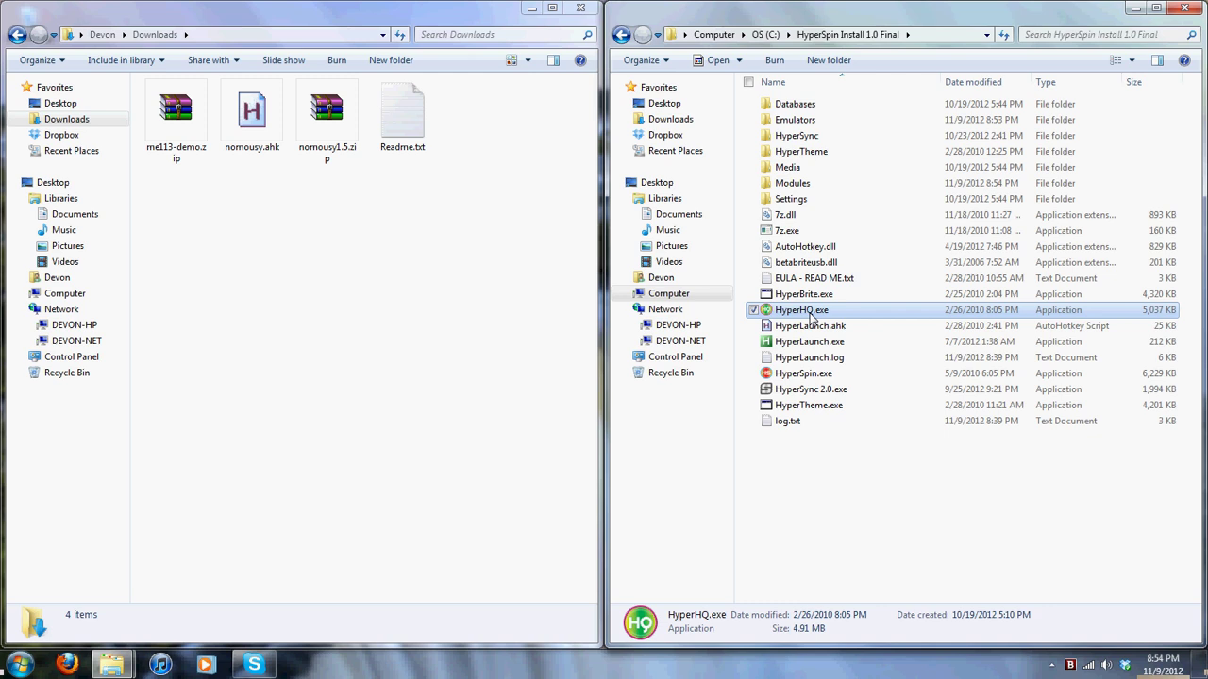
double_click(810, 311)
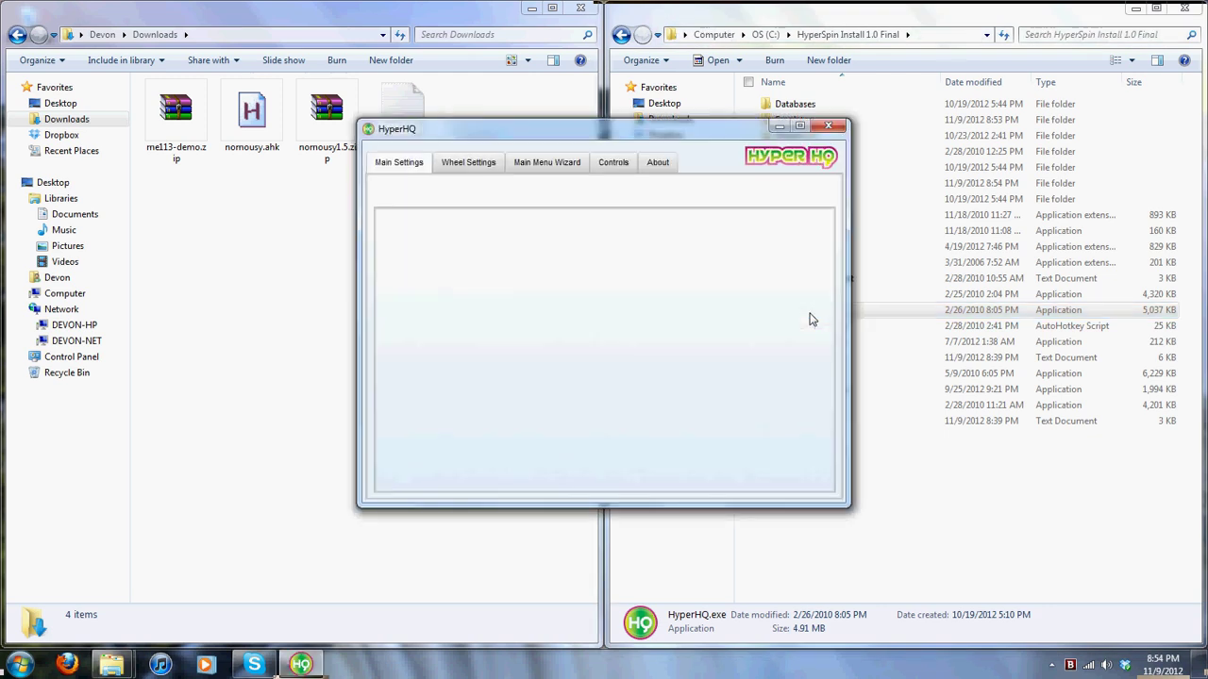
click(476, 168)
click(455, 190)
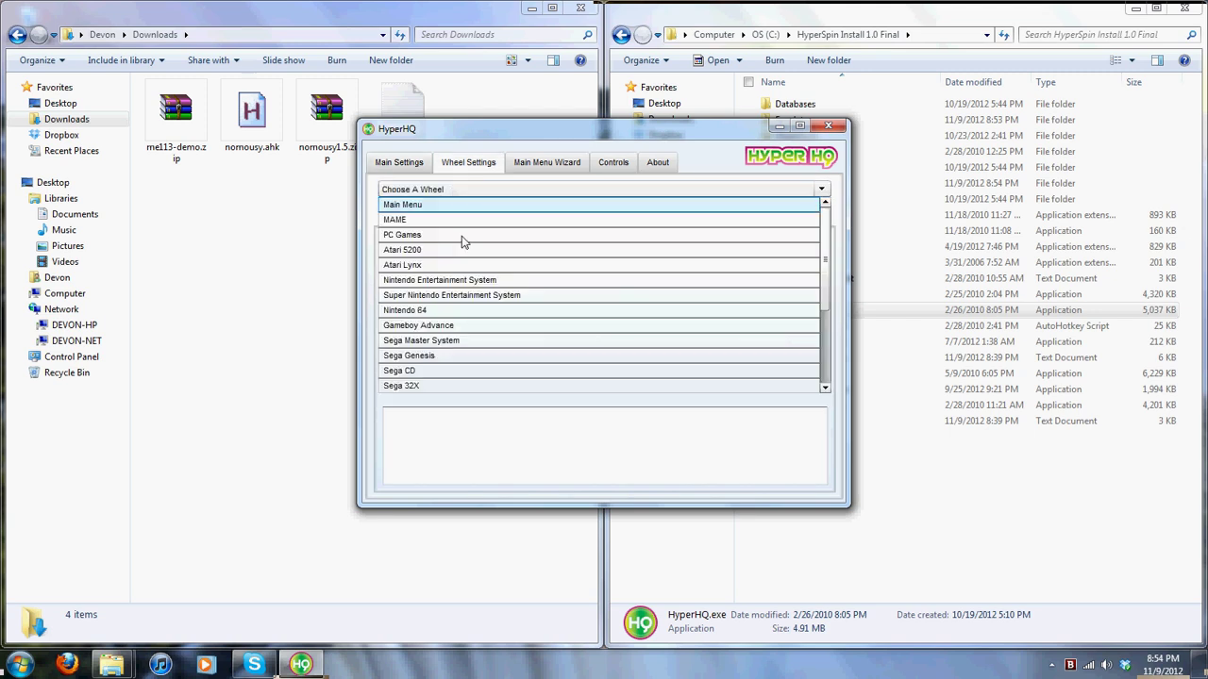
scroll(465, 311, down, 3)
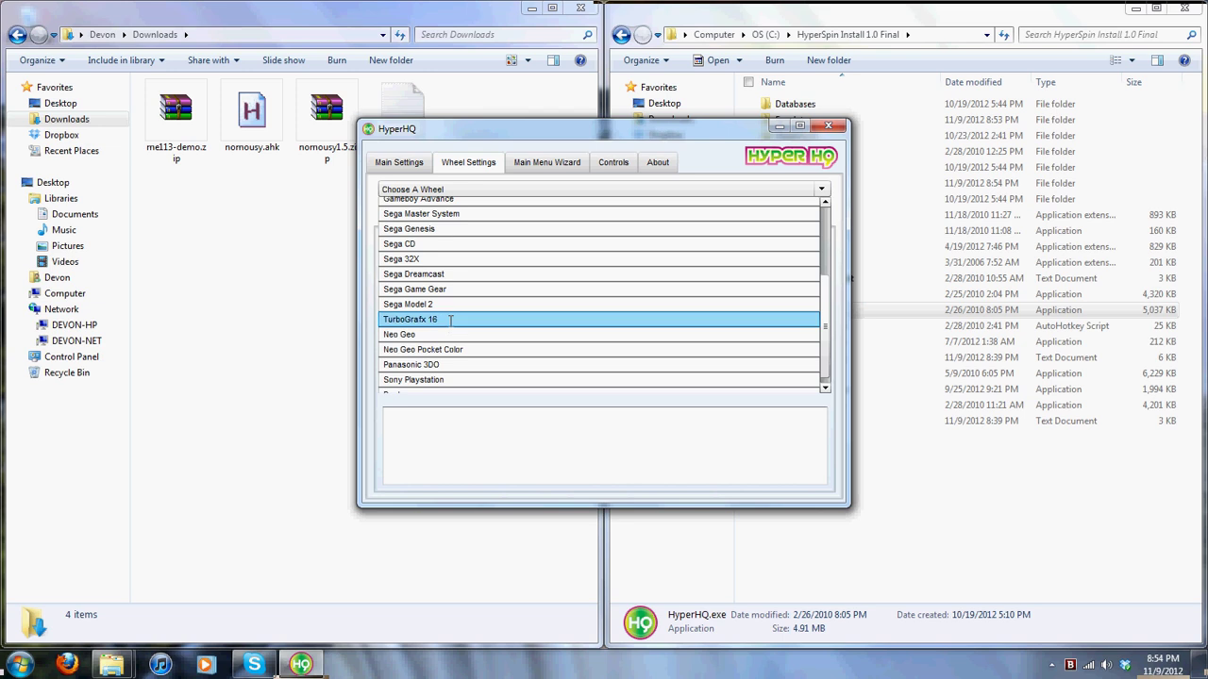
click(450, 321)
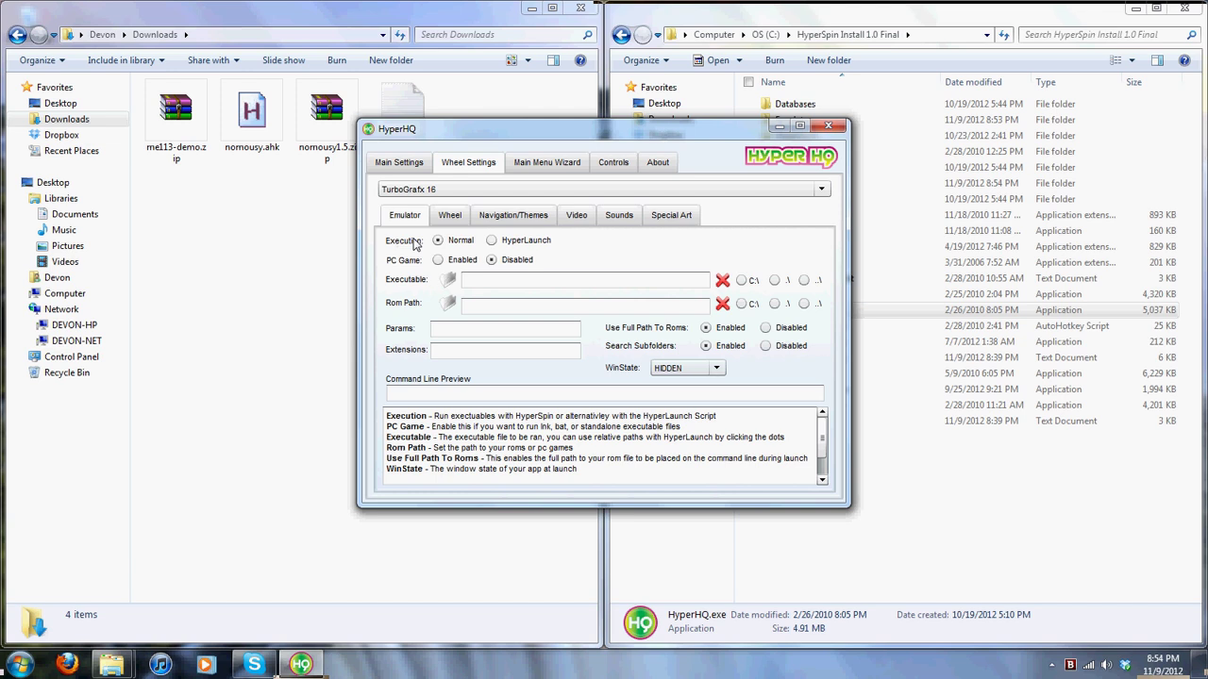
Set the wheel's execution to HyperLaunch and choose pce.exe in Emulators\TurboGrafx 16 as its executable
click(491, 242)
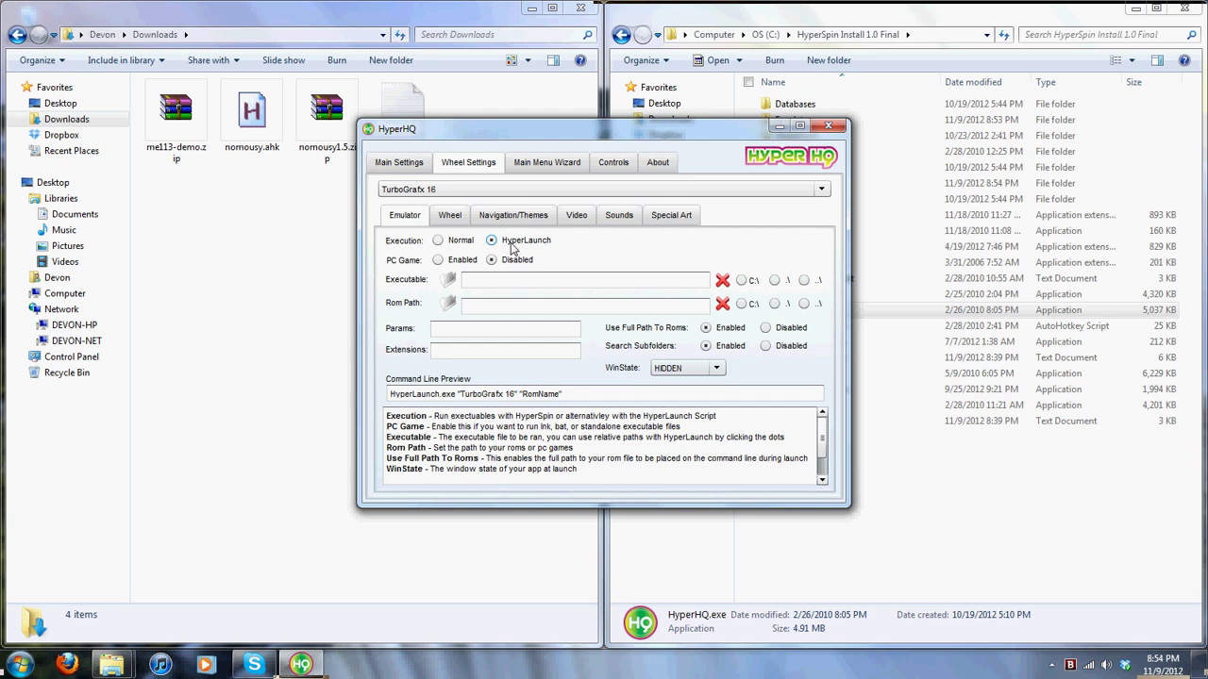
click(449, 280)
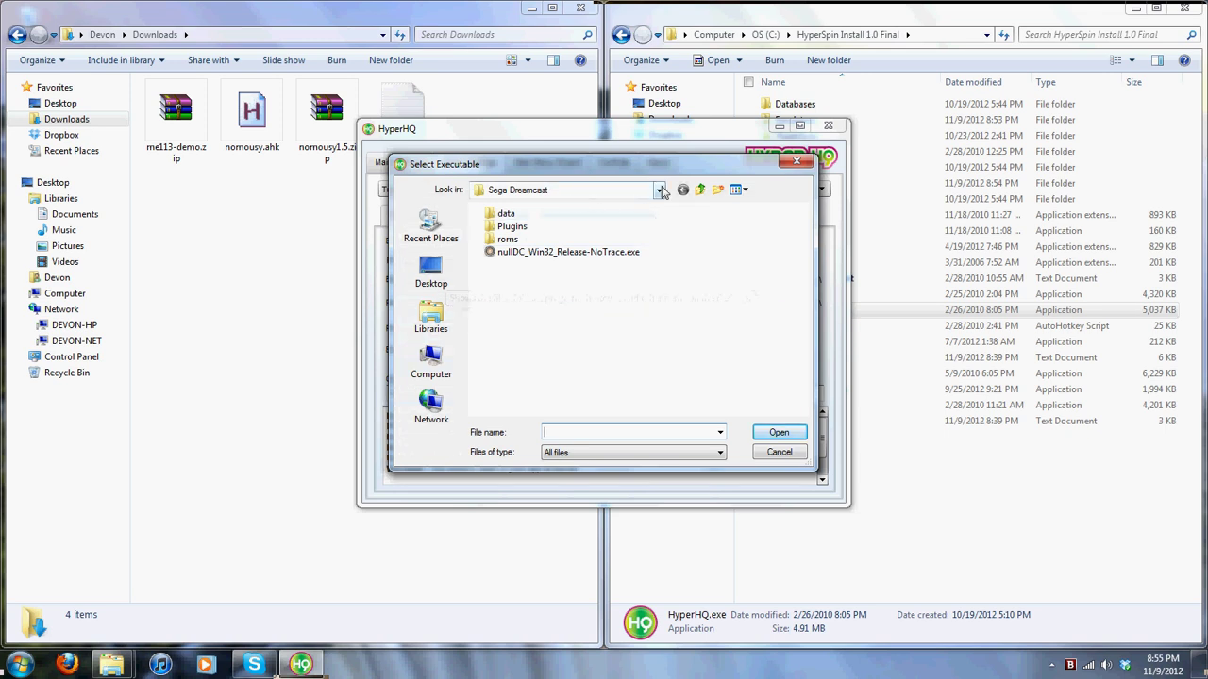
click(431, 361)
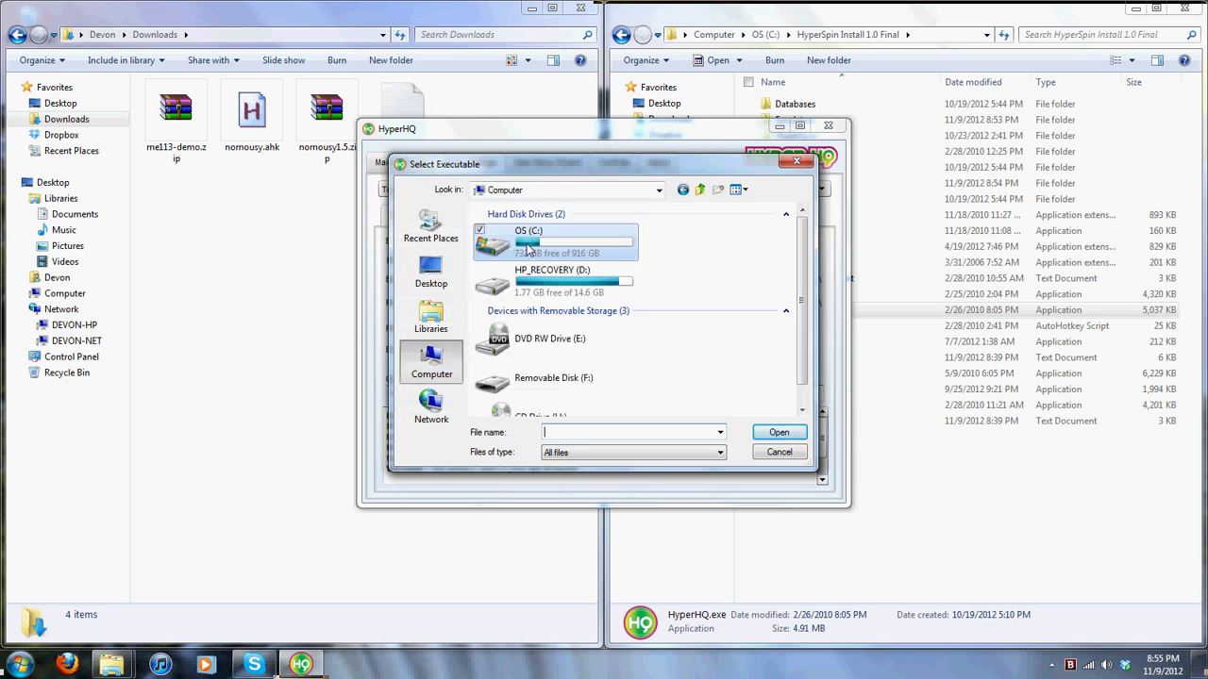
double_click(529, 248)
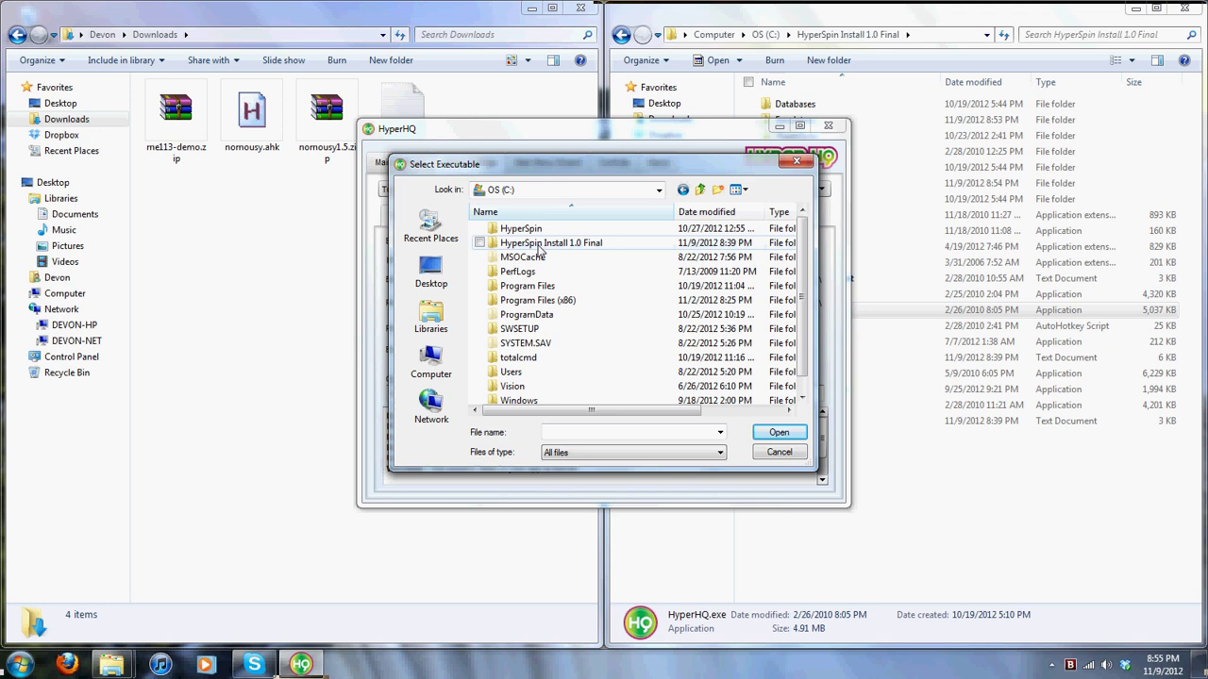
double_click(540, 246)
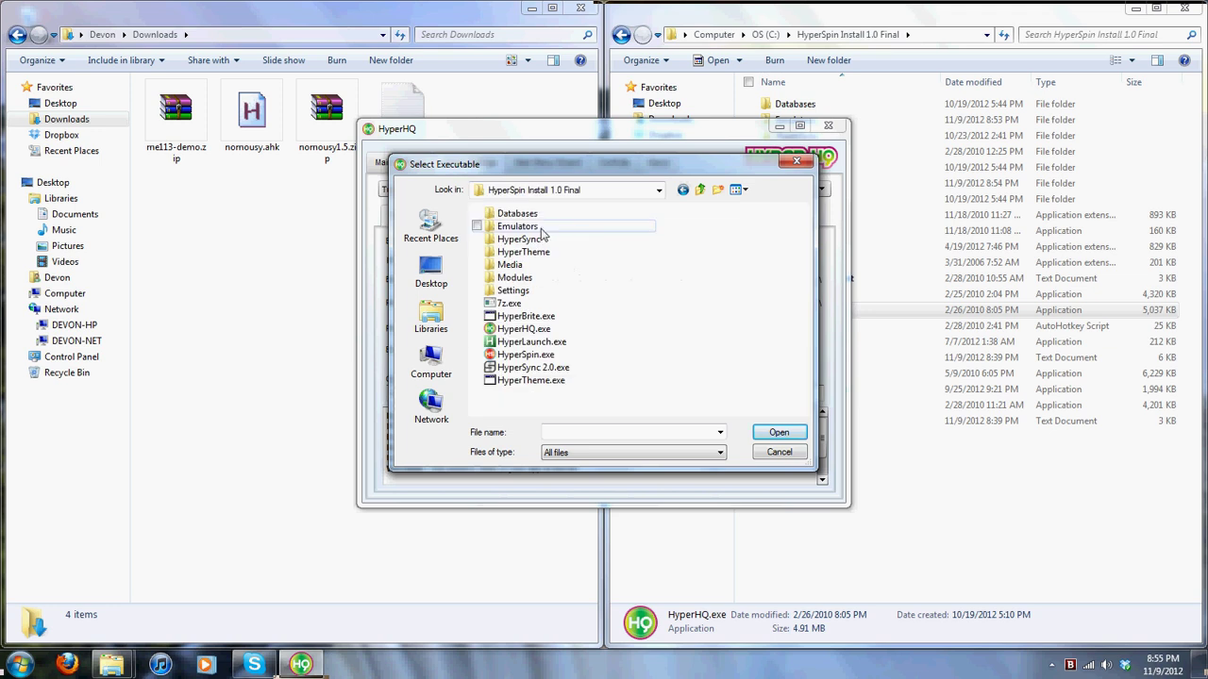
double_click(542, 228)
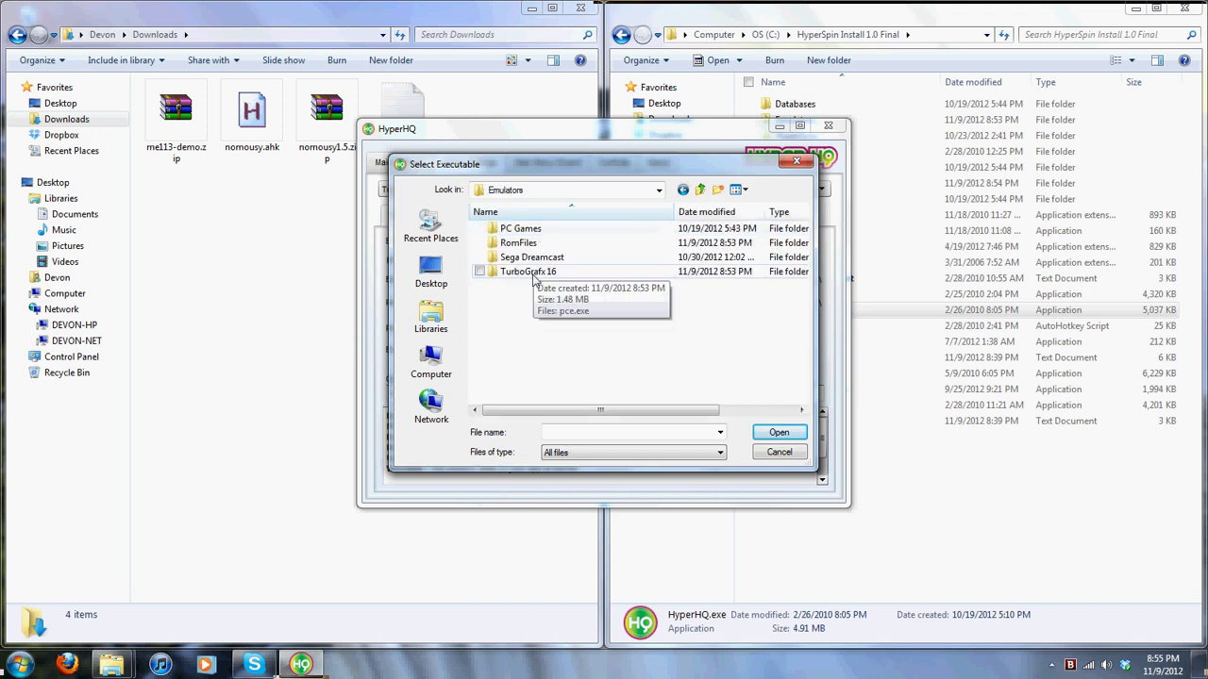
double_click(531, 272)
click(522, 228)
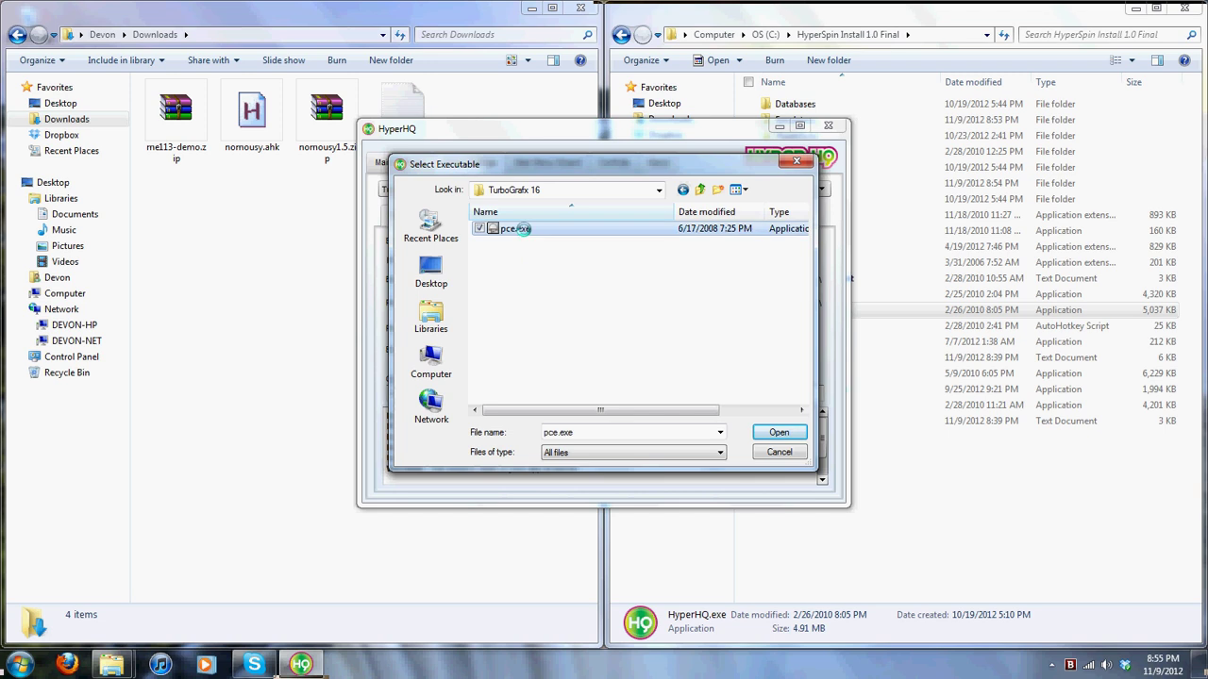
double_click(522, 229)
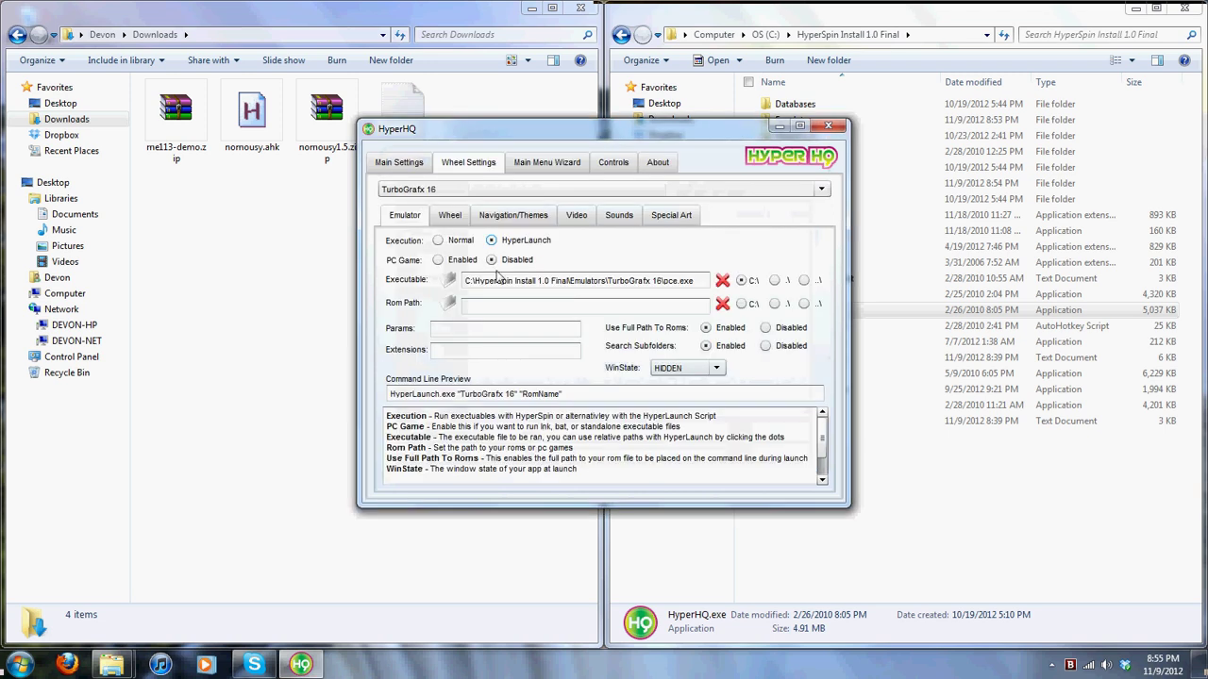
Set the Rom Path to the TurboGrafx 16 folder in Emulators\RomFiles, enter zip as the extension, and close HyperHQ
click(450, 304)
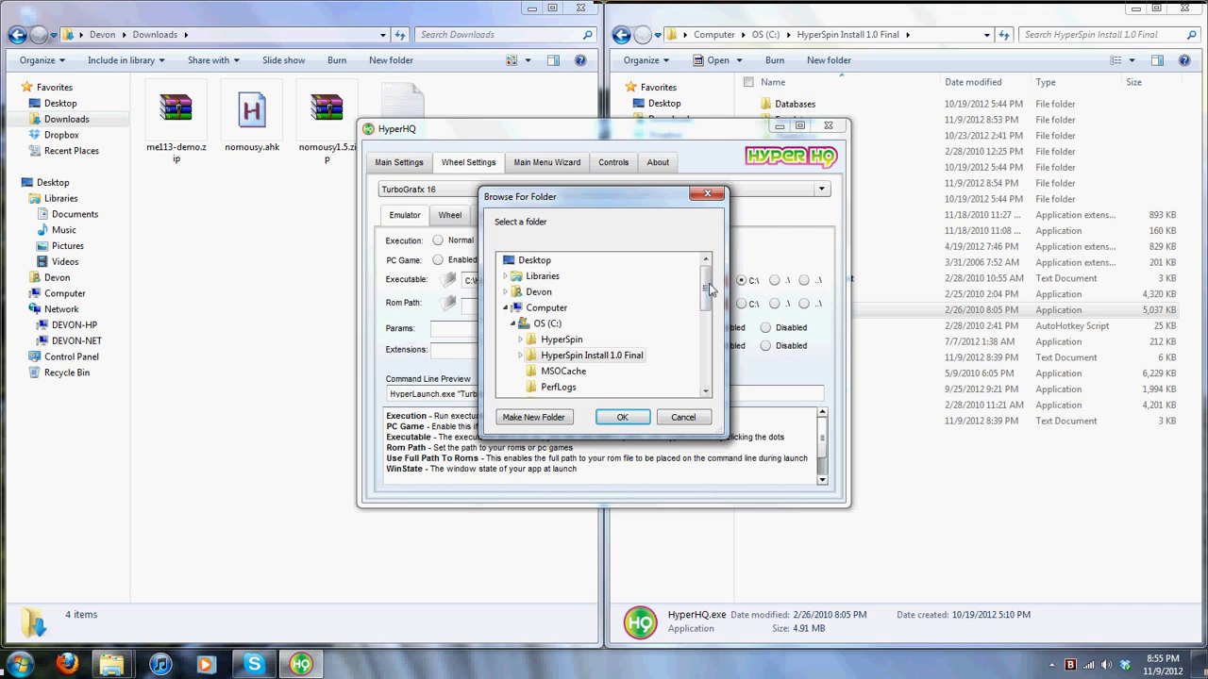
drag(706, 276, 708, 297)
click(620, 339)
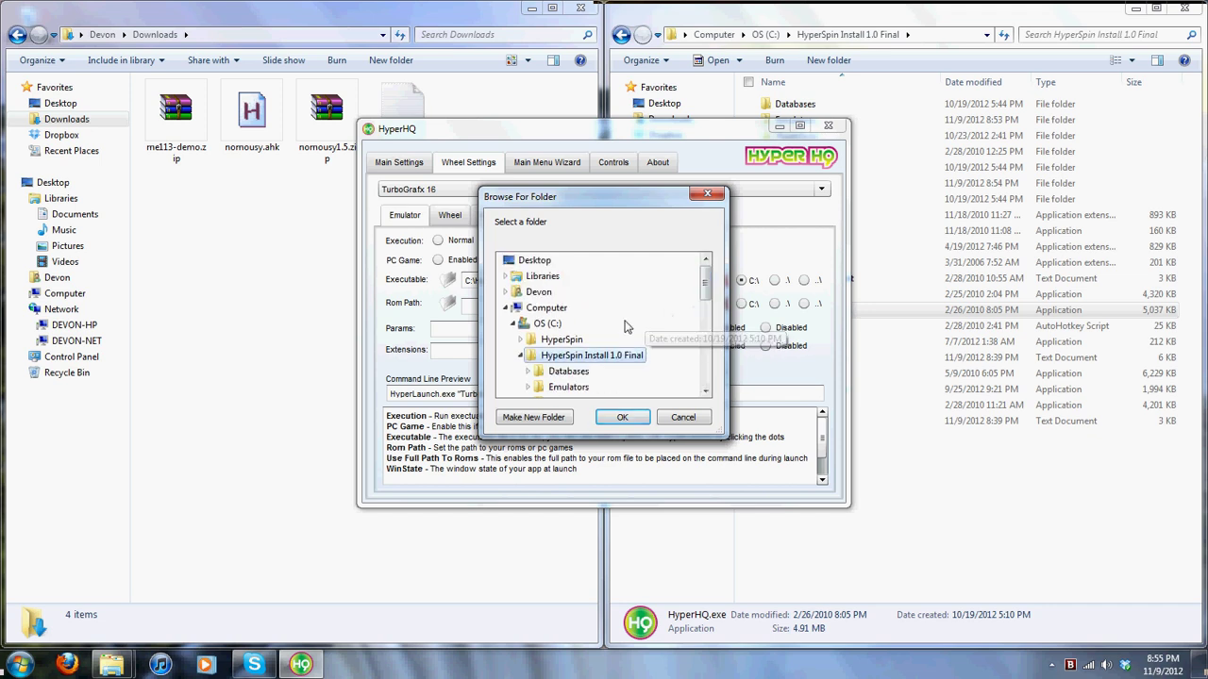
scroll(619, 338, down, 1)
click(566, 339)
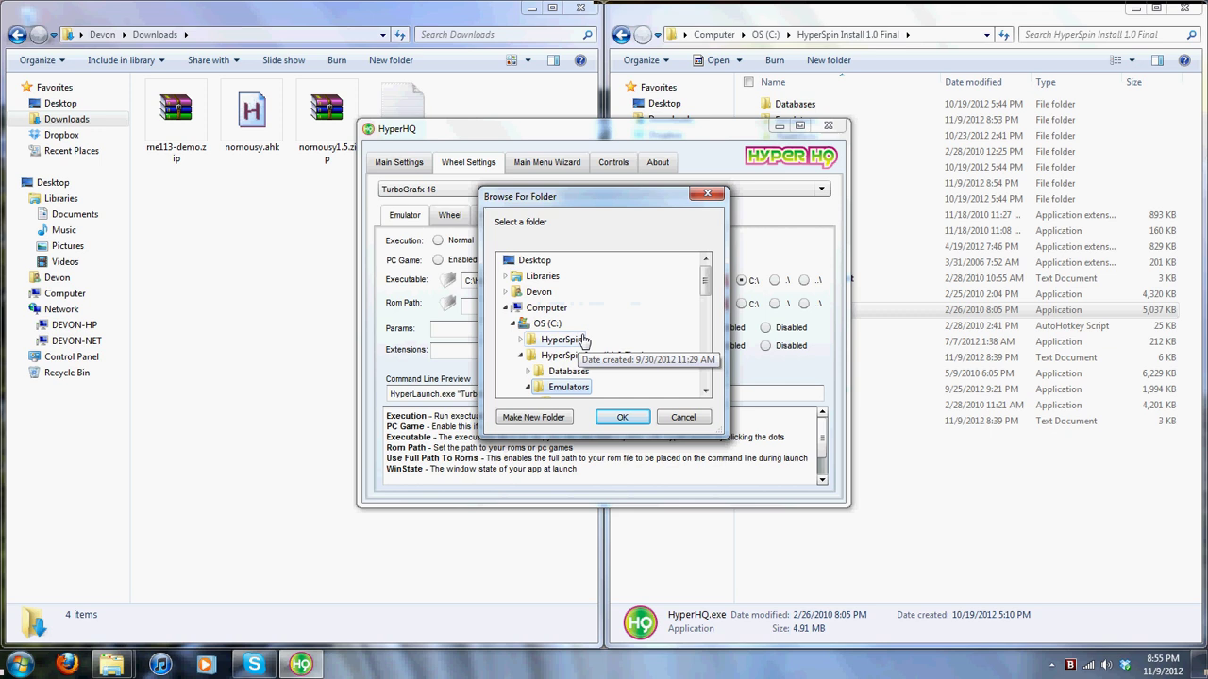
click(595, 324)
scroll(600, 319, down, 2)
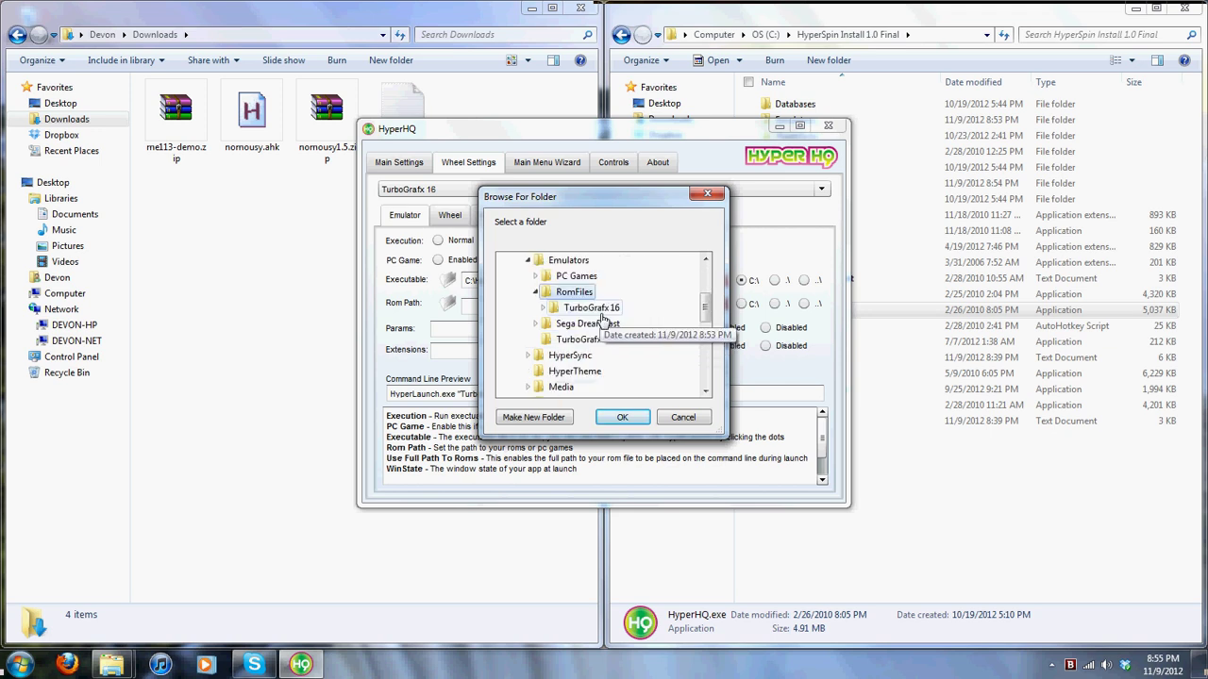
click(595, 310)
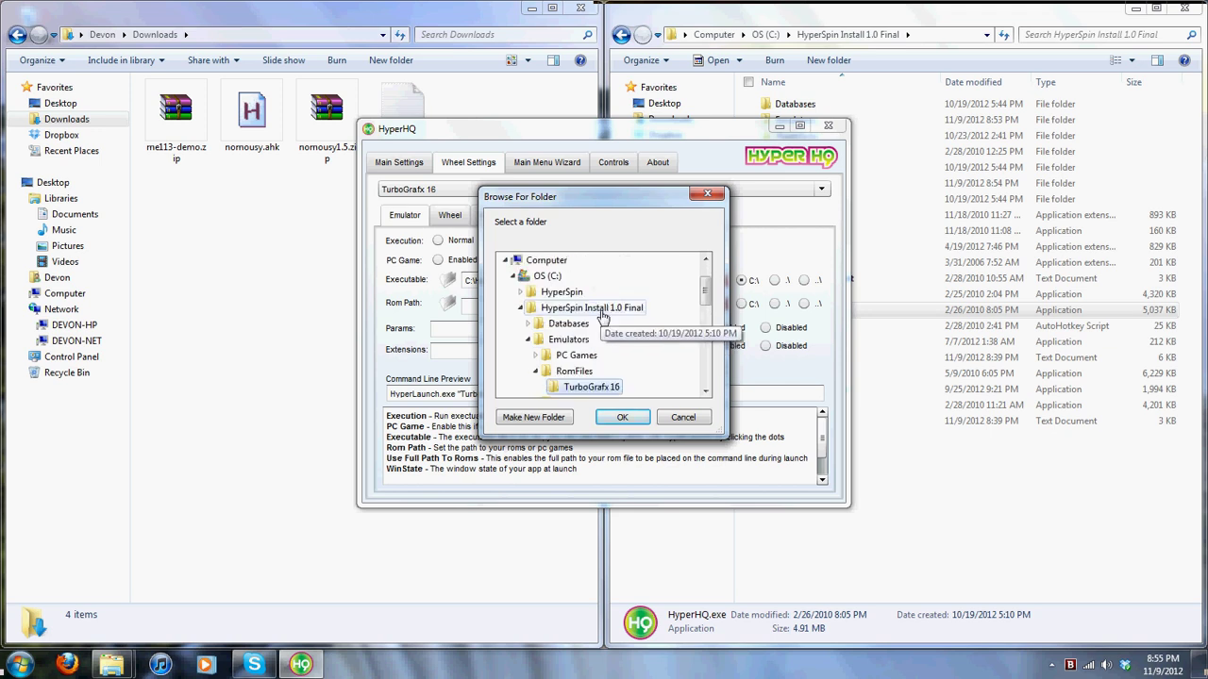
click(622, 416)
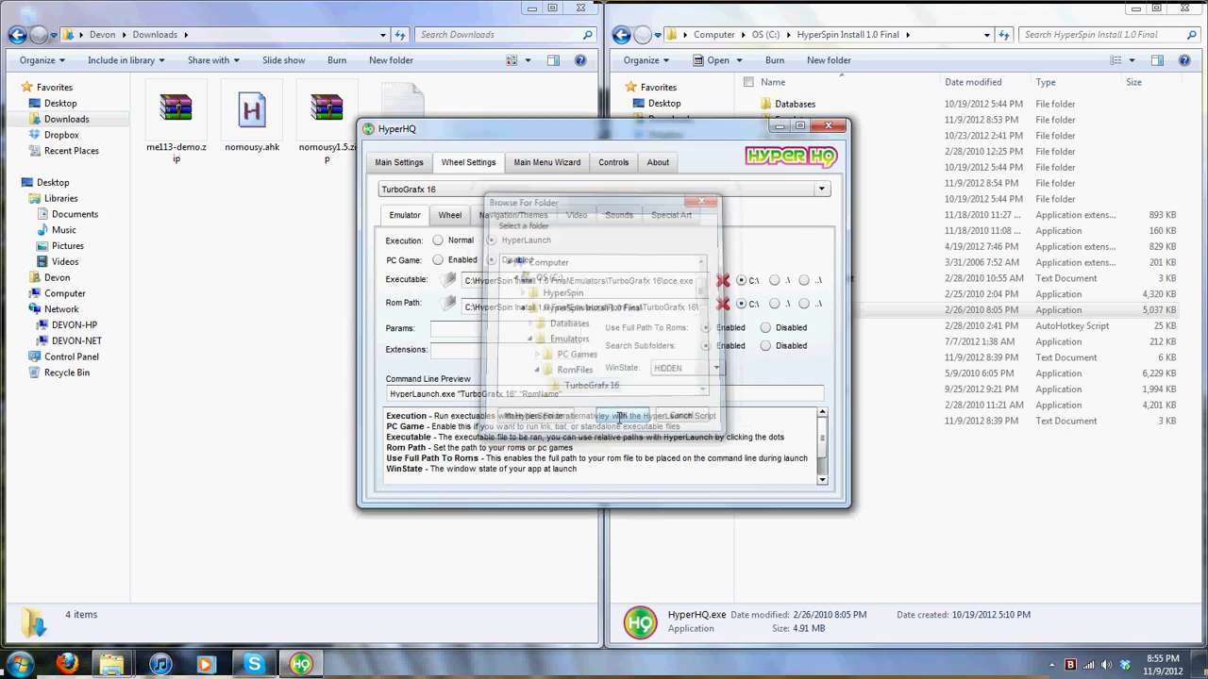
click(481, 351)
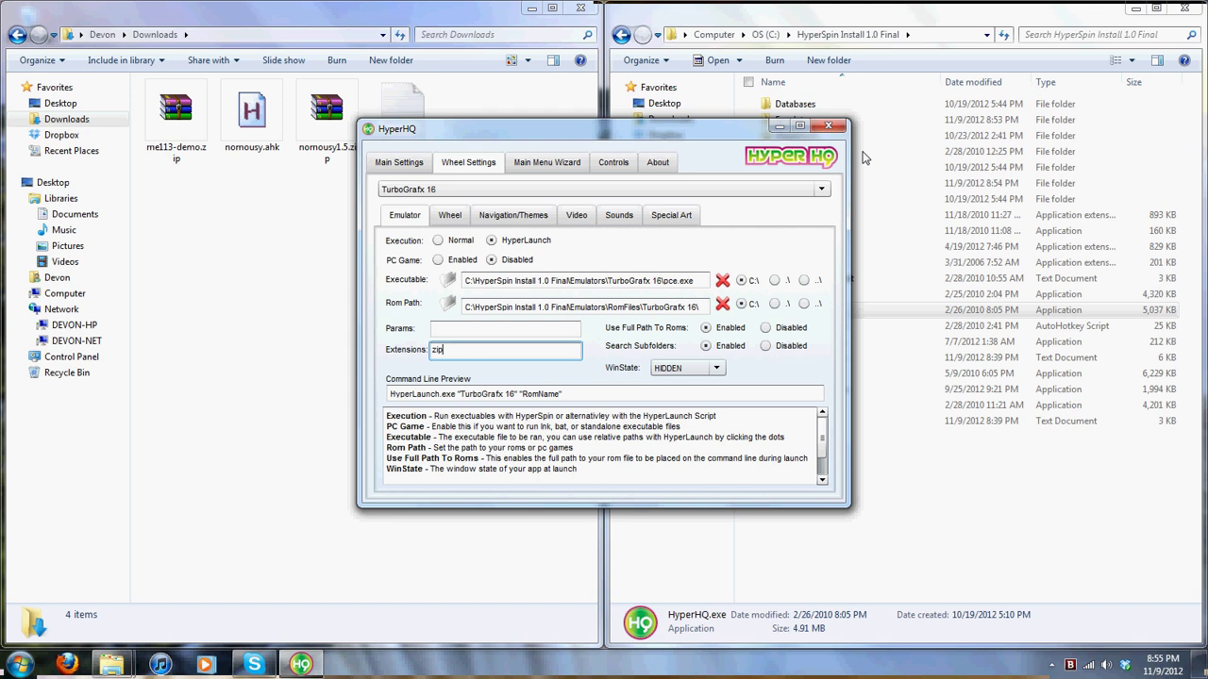
click(828, 126)
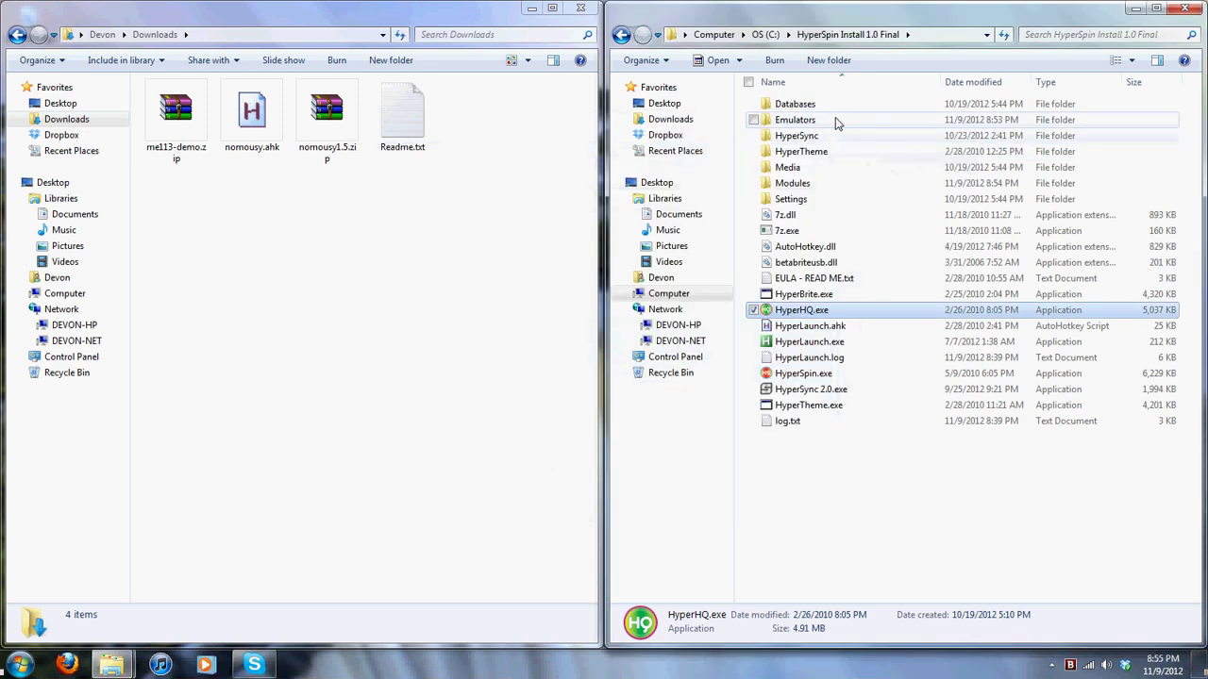
Run pce.exe from Emulators\TurboGrafx 16 and accept the MagicEngine setup with its window no longer shown at startup
double_click(830, 125)
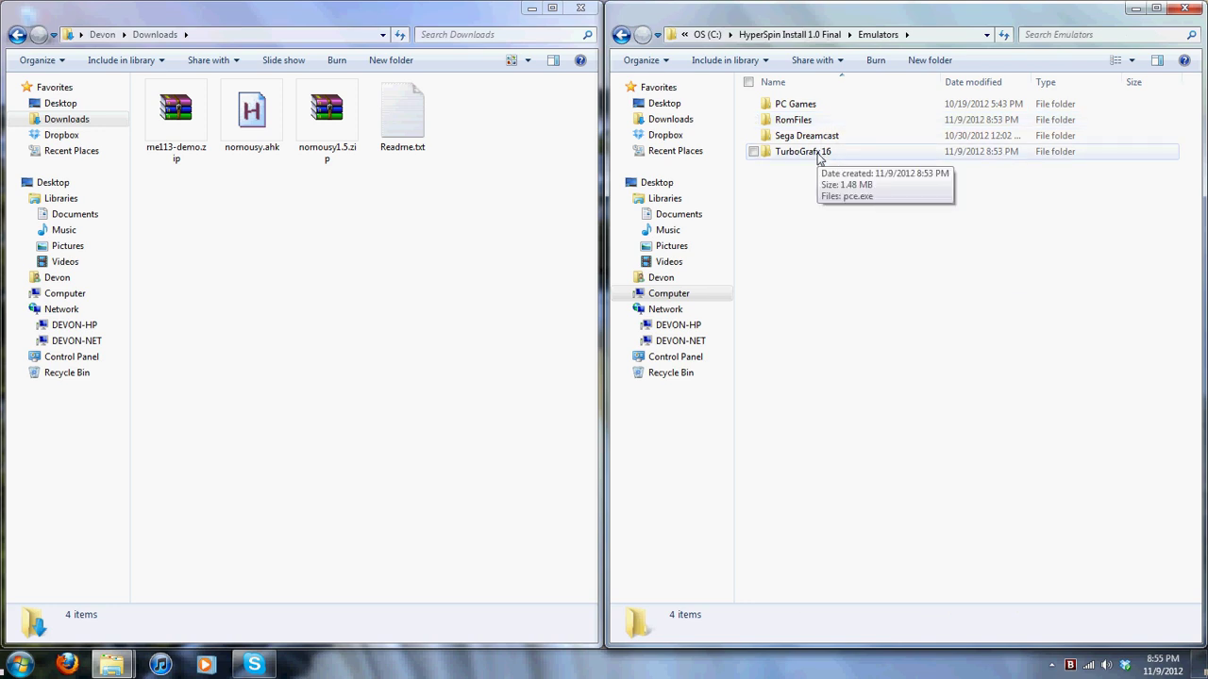
double_click(817, 154)
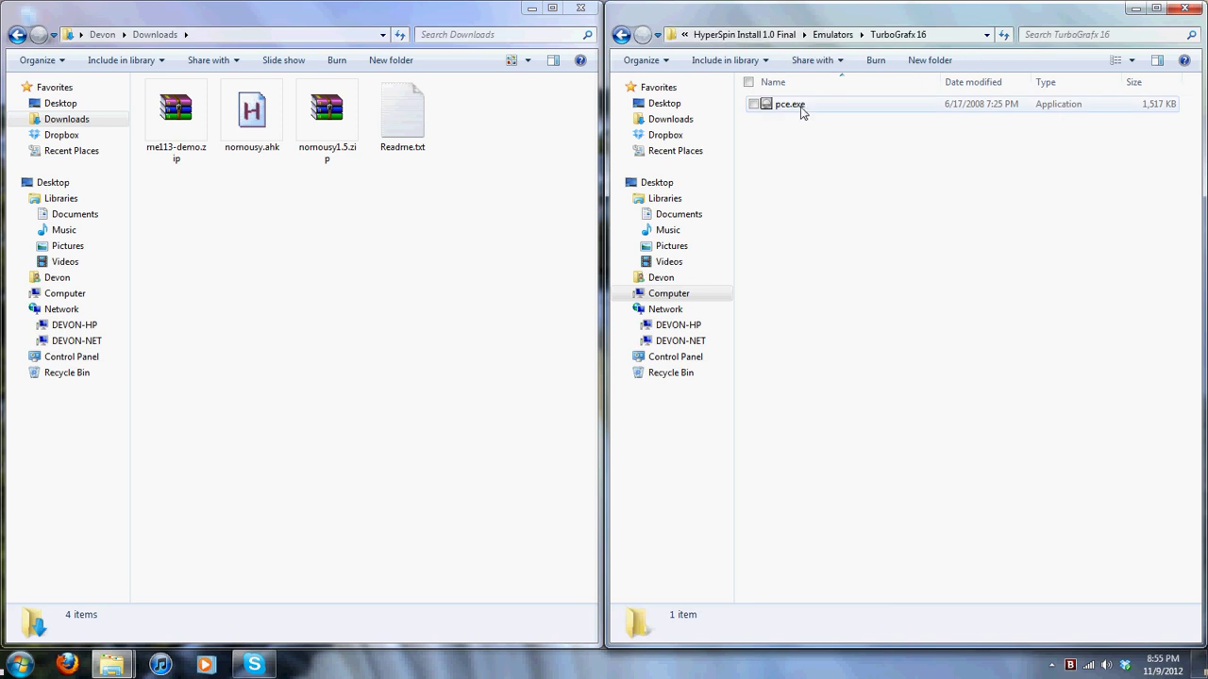
double_click(802, 108)
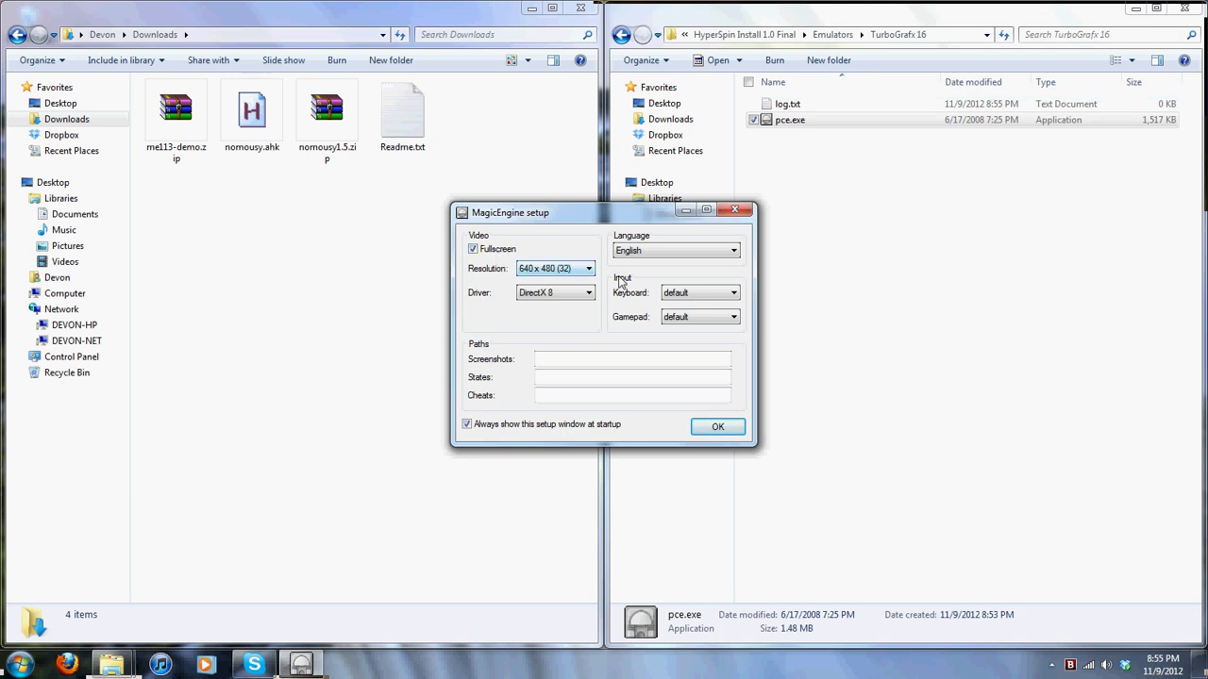
click(706, 294)
click(706, 295)
click(467, 425)
drag(584, 212, 592, 253)
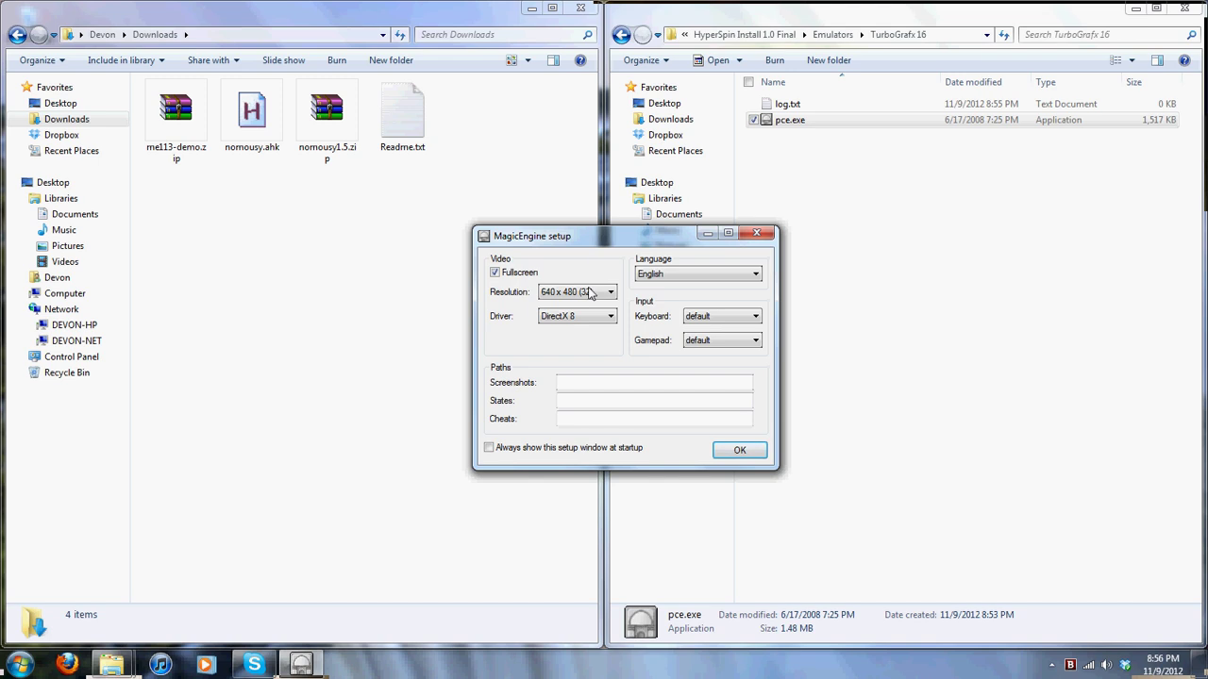
click(738, 450)
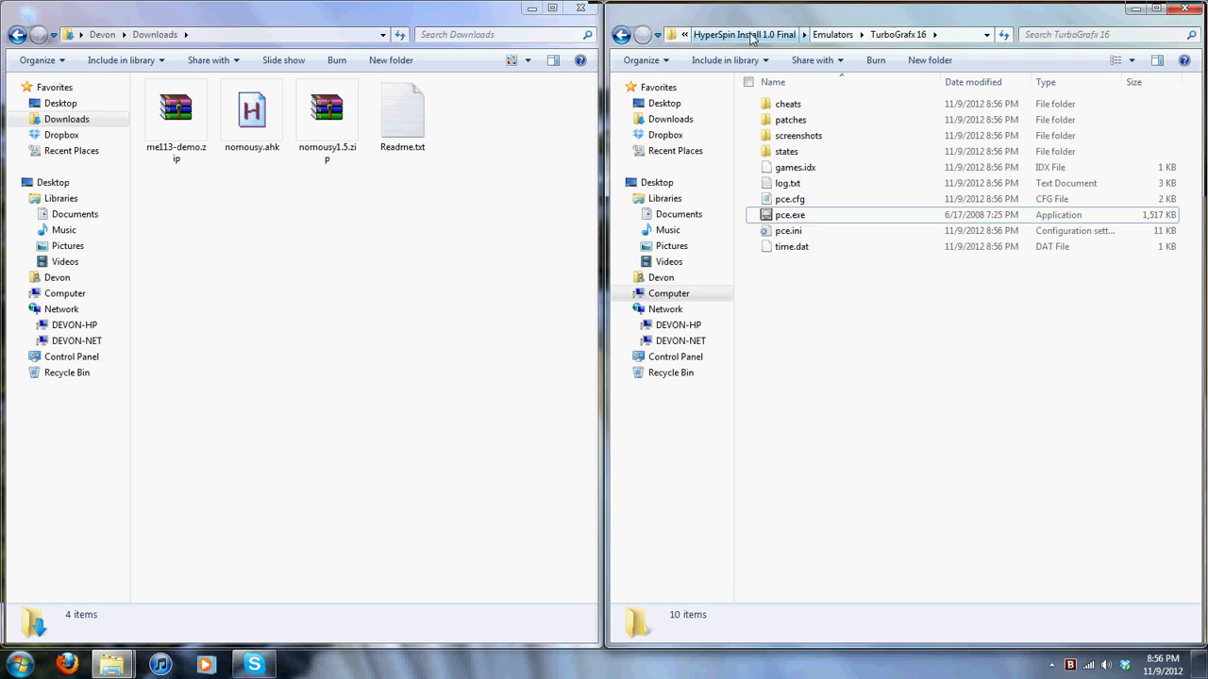
Open TurboGrafx 16.xml from Databases\TurboGrafx 16 in the HyperSpin Install 1.0 Final folder for editing in Notepad
click(749, 38)
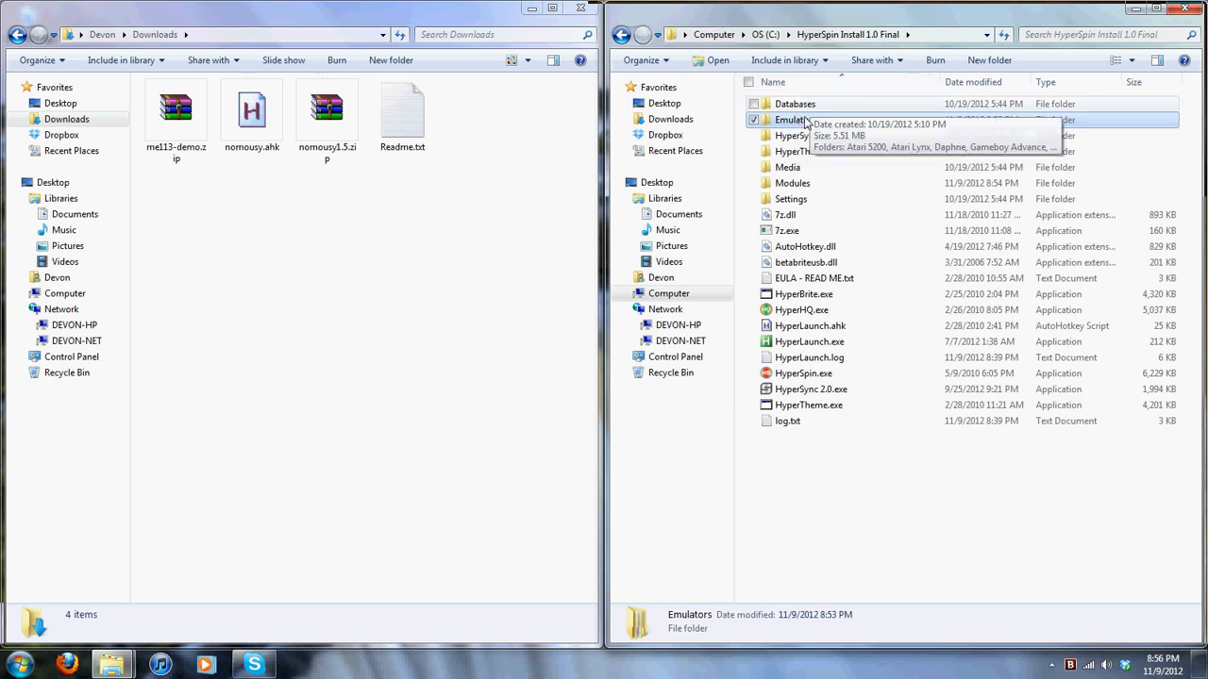
double_click(810, 105)
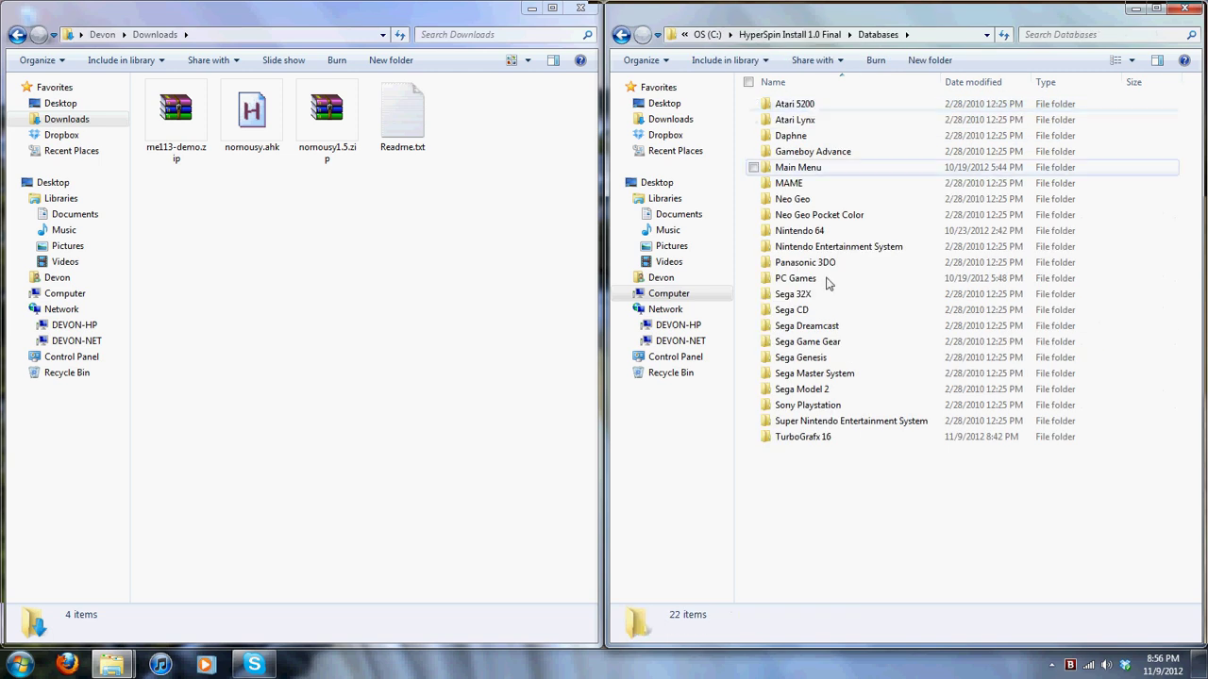
click(838, 445)
double_click(838, 445)
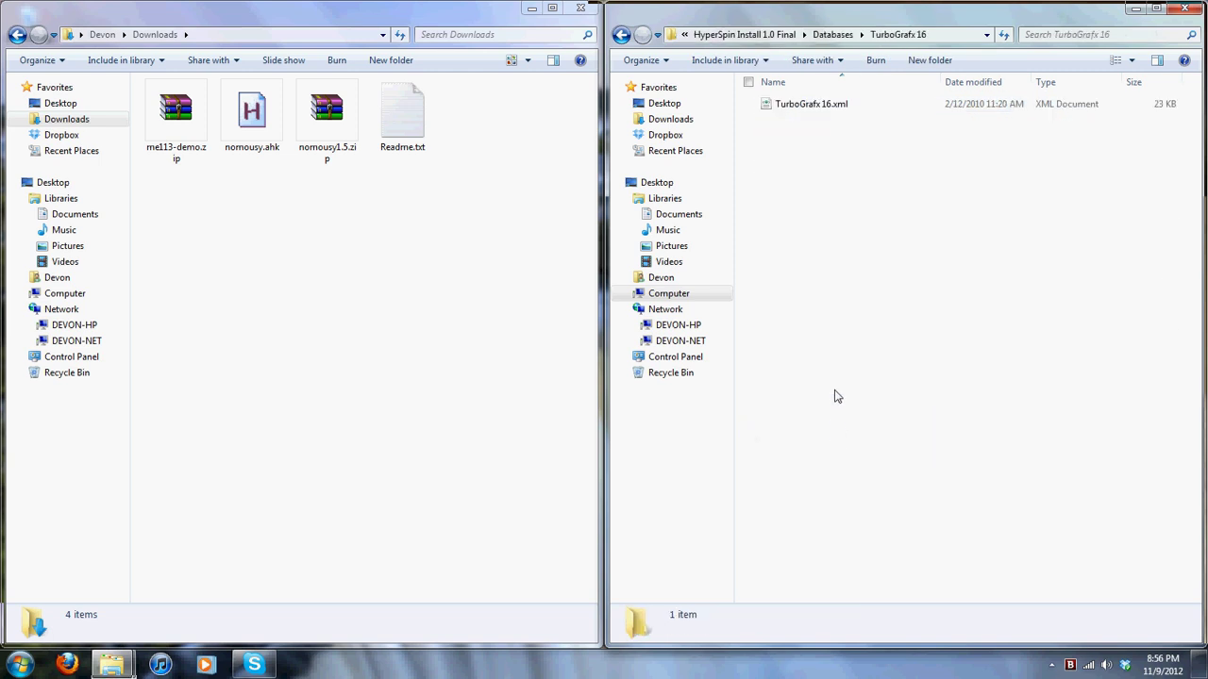
right_click(803, 107)
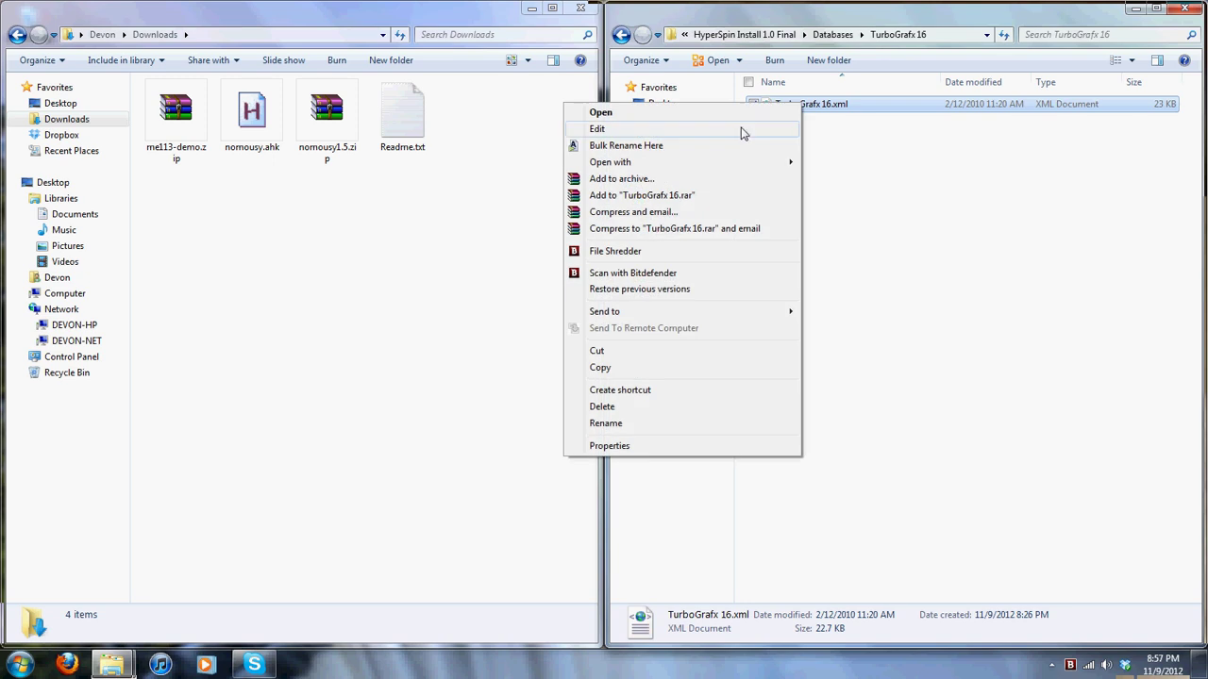
click(742, 130)
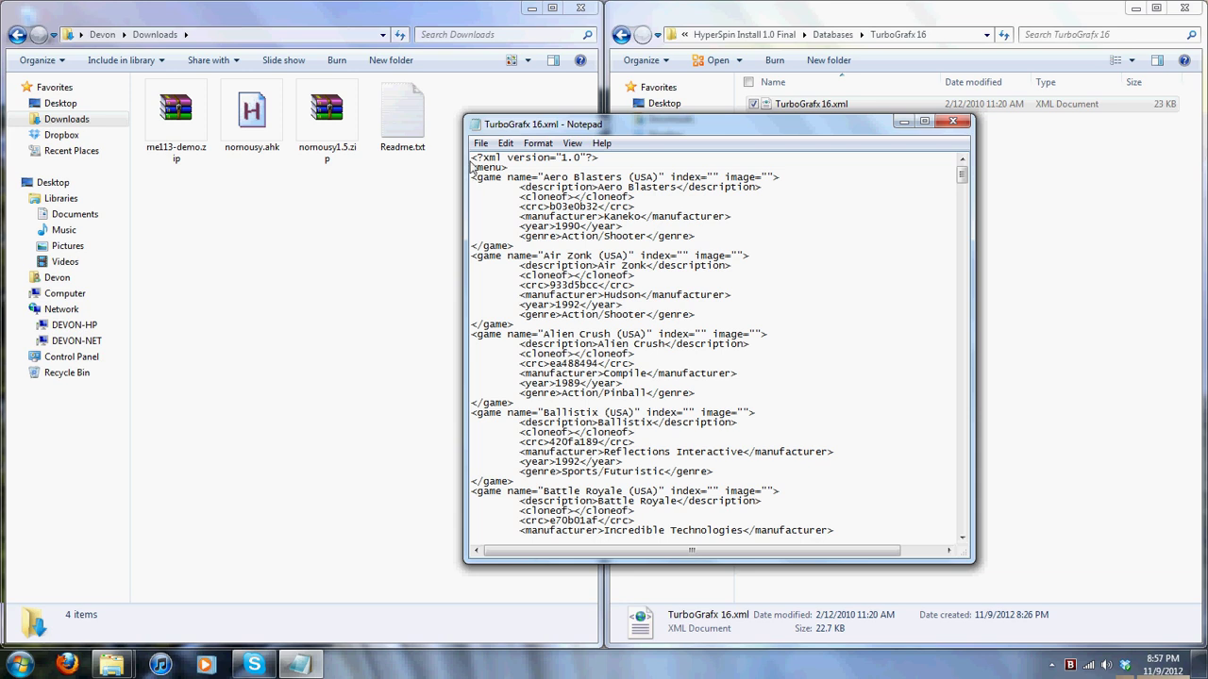
Reduce the file to its XML header, opening menu tag and first game entry, Aero Blasters (USA), removing all other games
drag(471, 159, 556, 248)
key(ctrl+c)
click(595, 247)
key(ctrl+a)
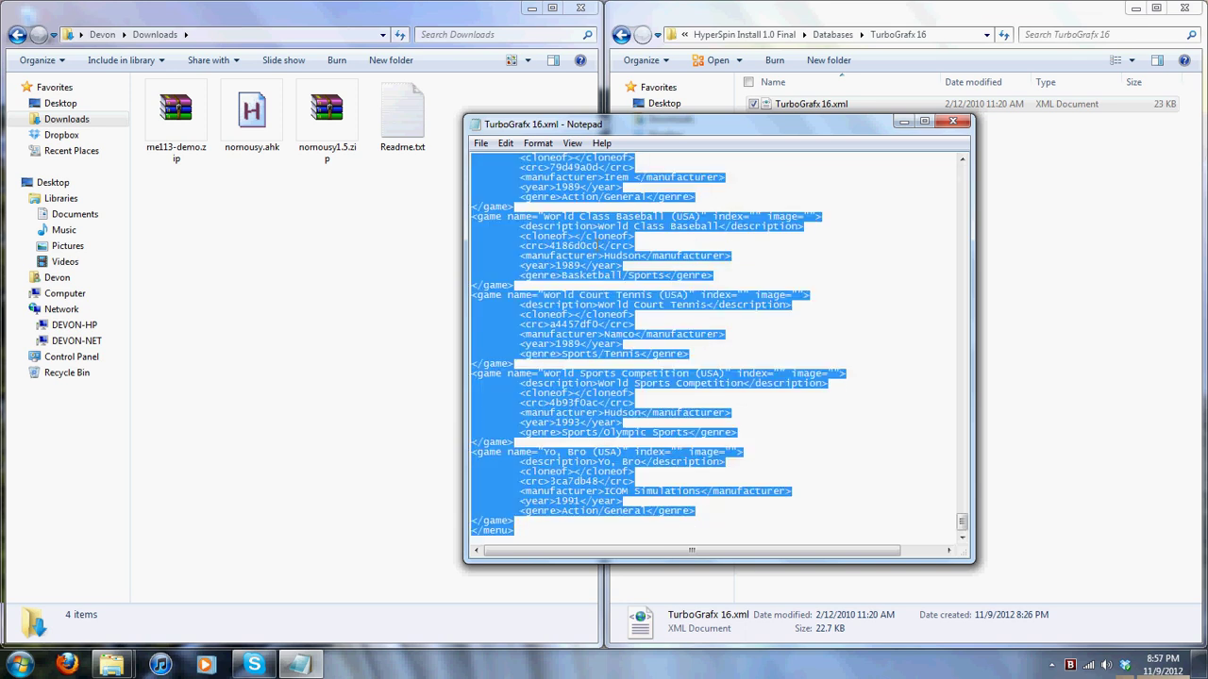
key(Delete)
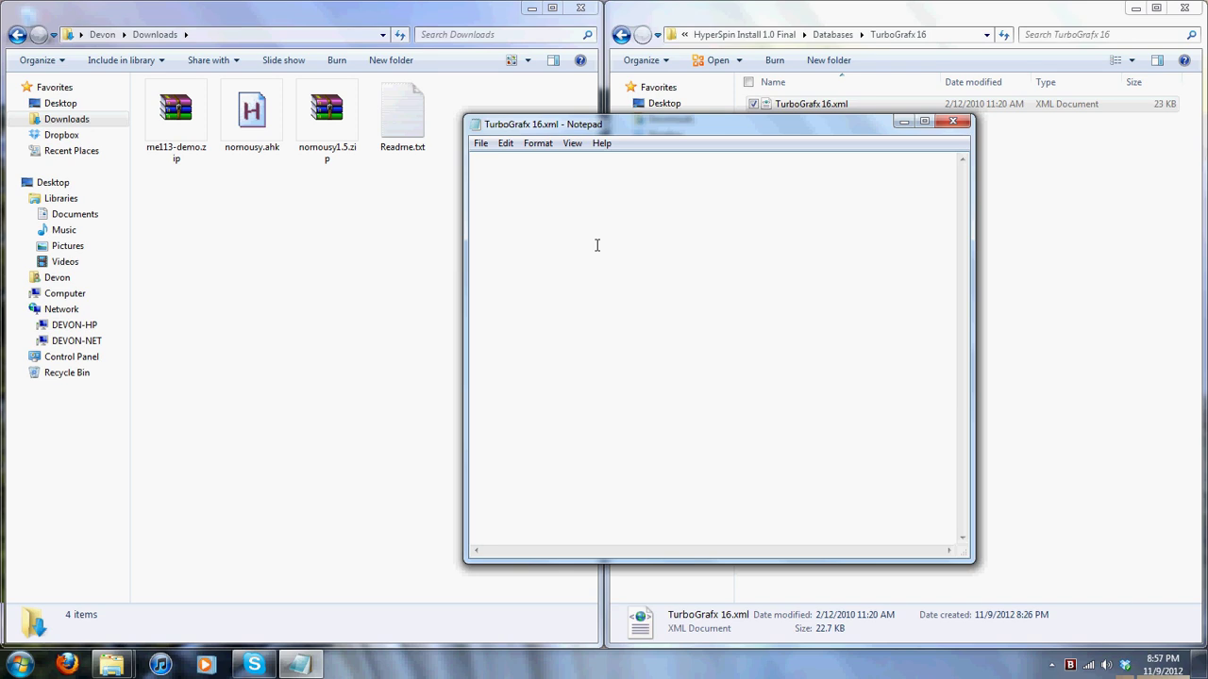
key(ctrl+v)
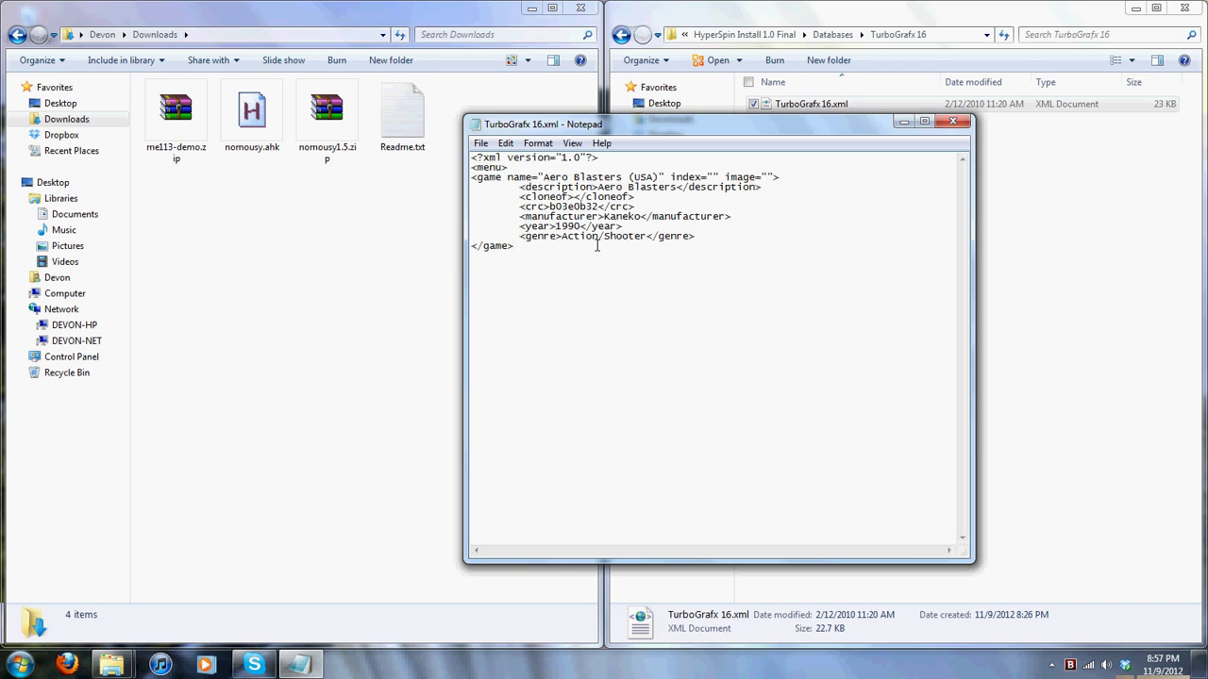
Add a closing </menu> tag on a new line after the game entry
key(Return)
text(<)
text(/menu)
text(?)
key(BackSpace)
text(>)
Change the entry's game name and description to Dracula X2, then save and close the XML file
drag(543, 177, 661, 177)
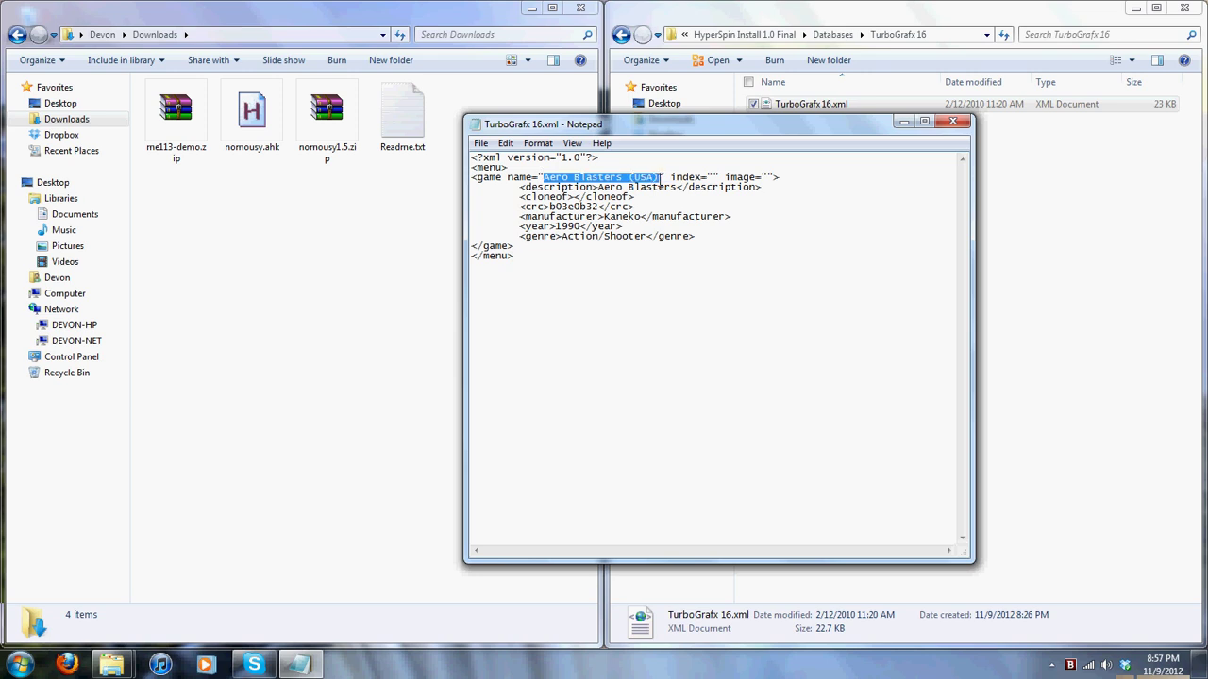
text(Dracula)
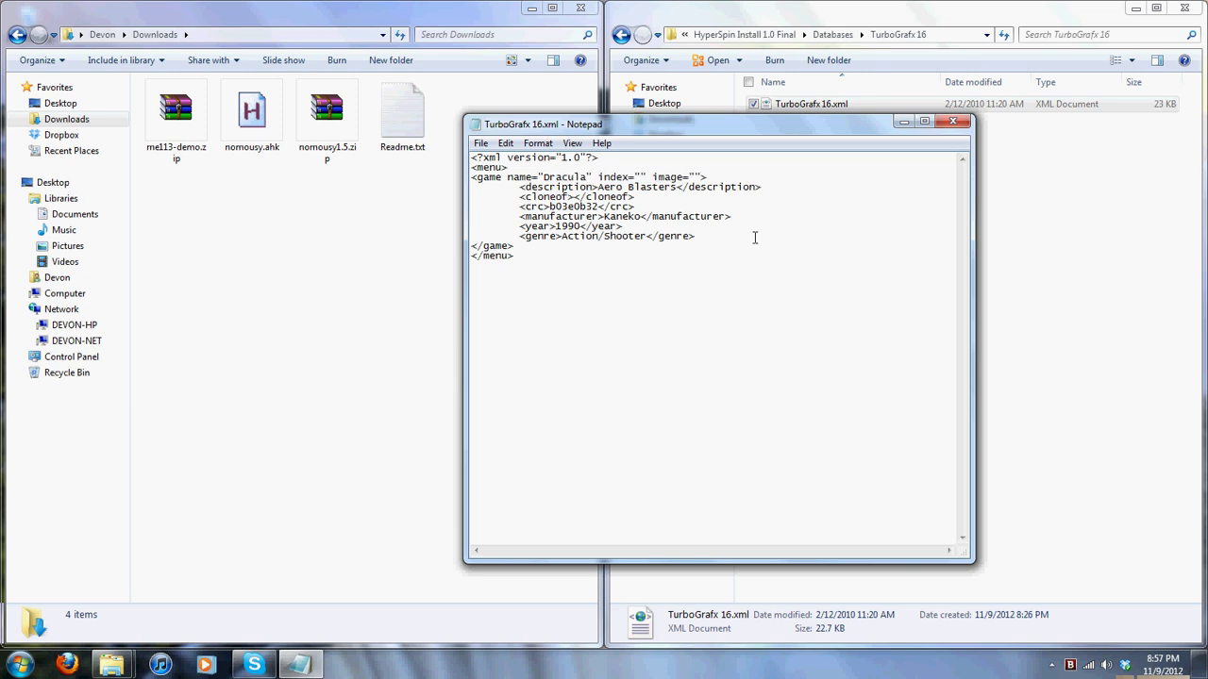
text( X2)
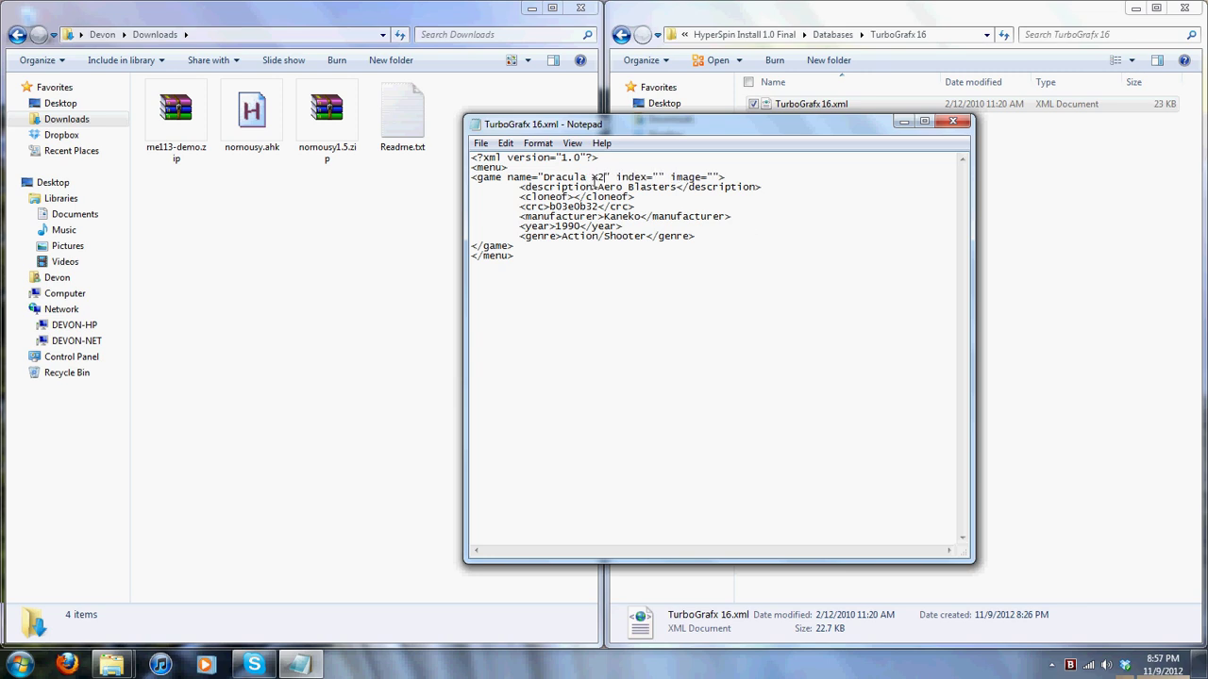
drag(597, 181, 678, 187)
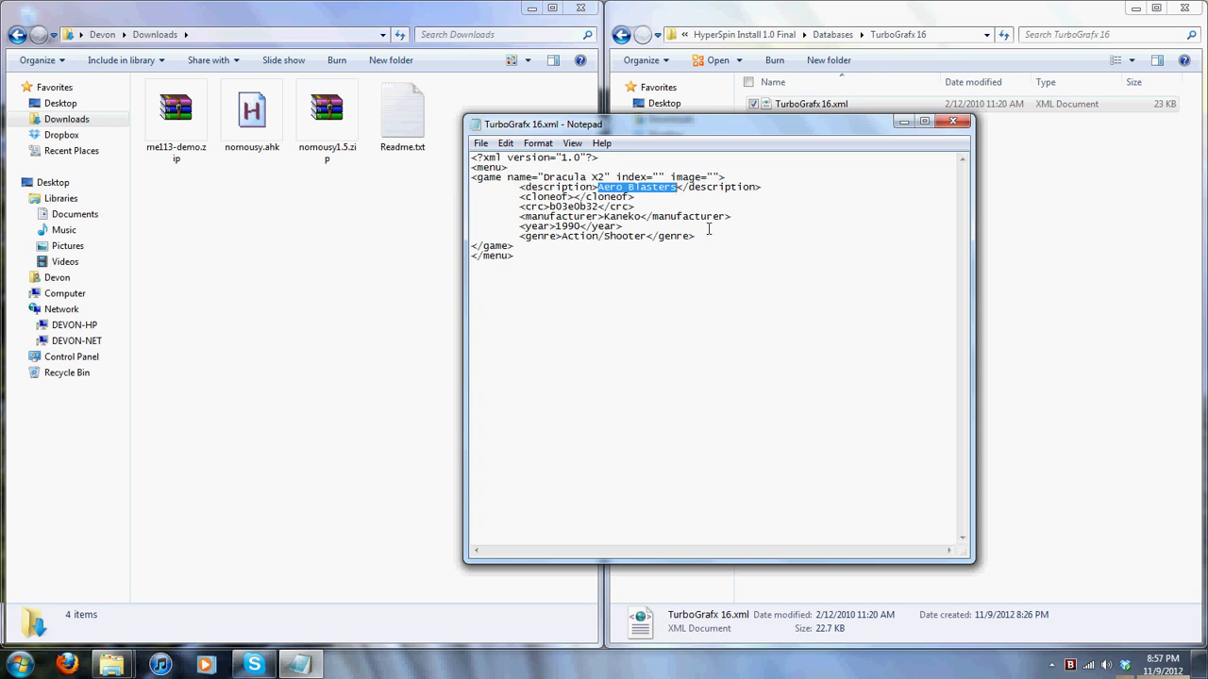
text(Dracula )
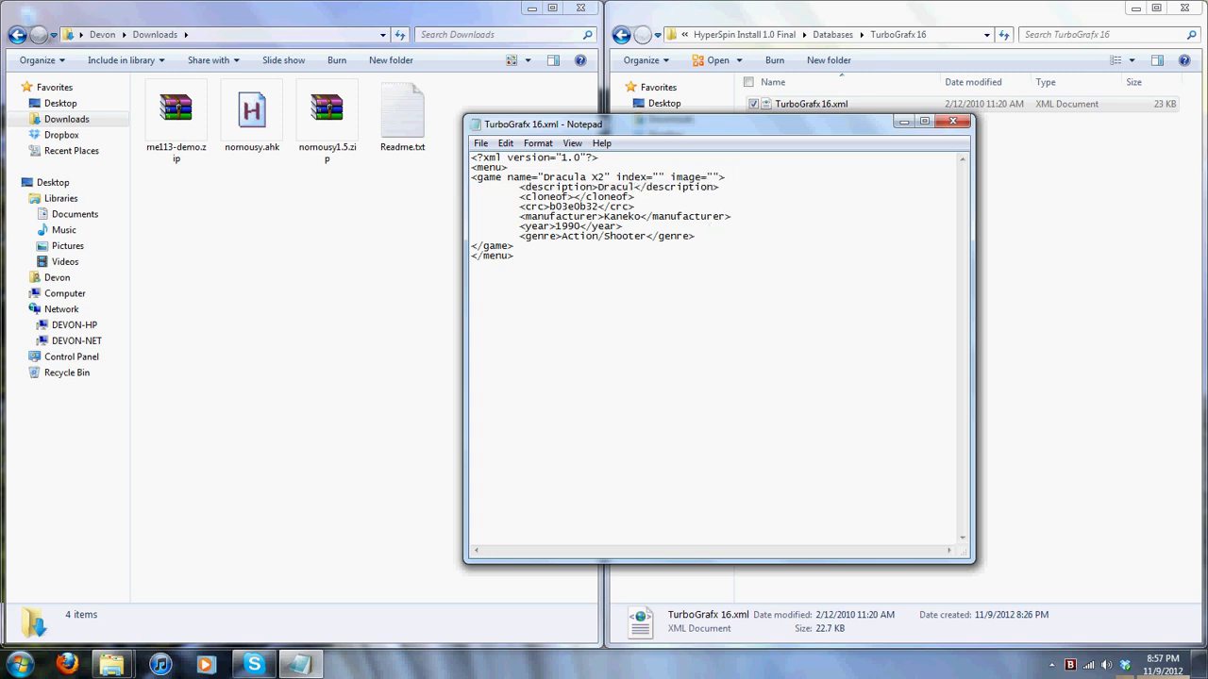
text(X2)
click(953, 122)
key(Return)
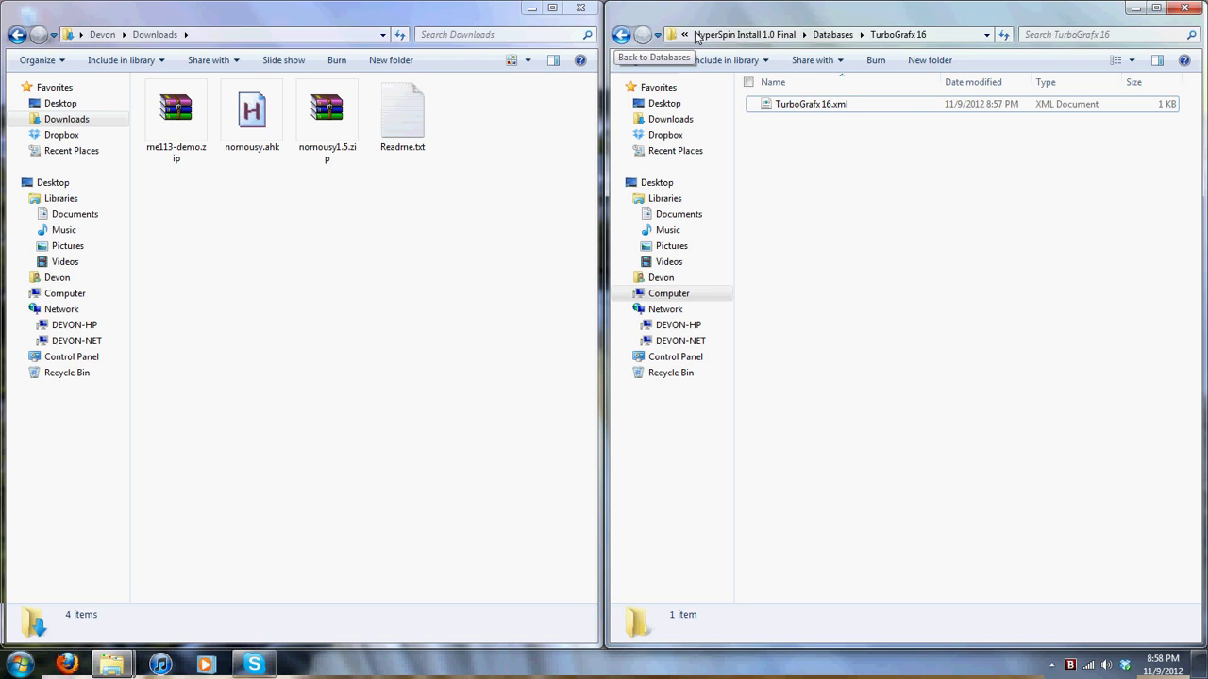
Launch HyperSpin.exe from the HyperSpin Install 1.0 Final folder and enter the TurboGrafx 16 system on the main wheel
click(738, 35)
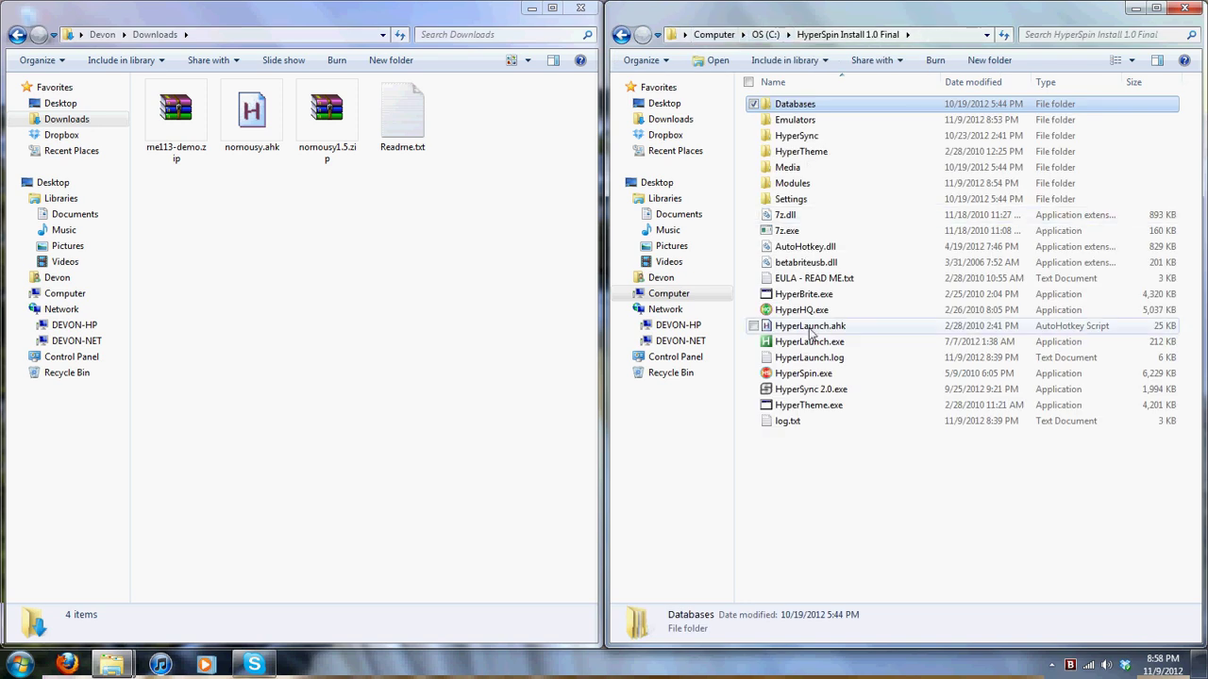
click(818, 375)
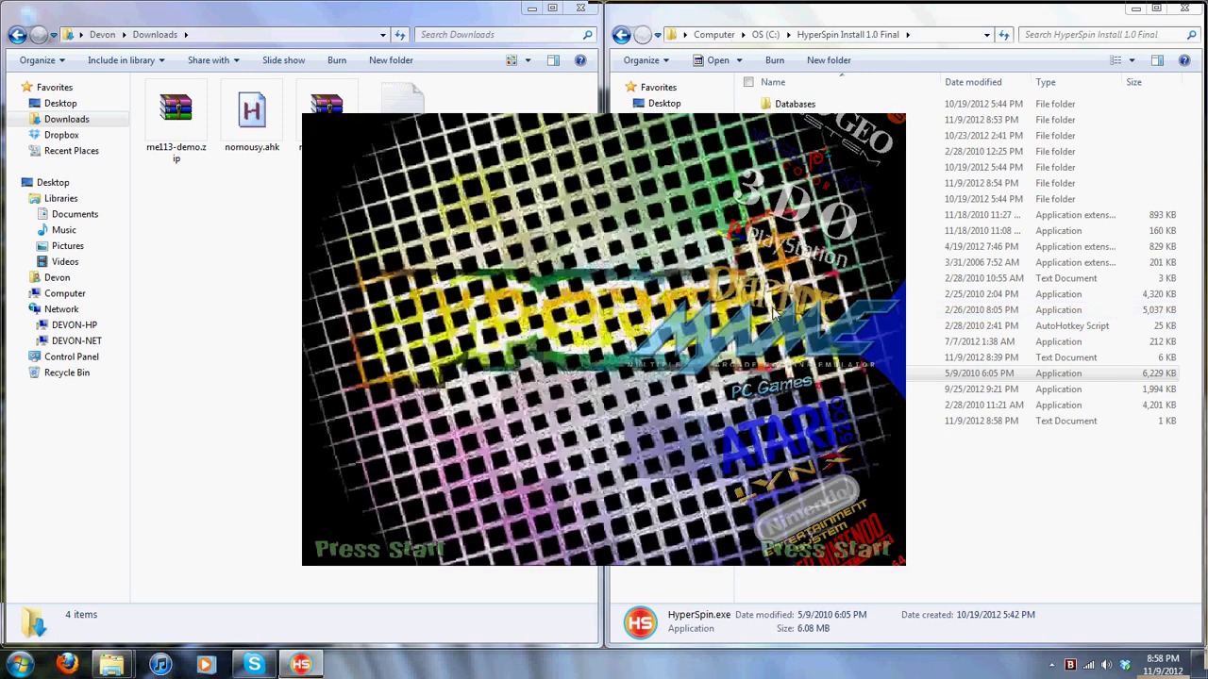
key(Down)
key(Down)
key(Down)
key(Down)
key(Down)
key(Down)
key(Down)
key(Down)
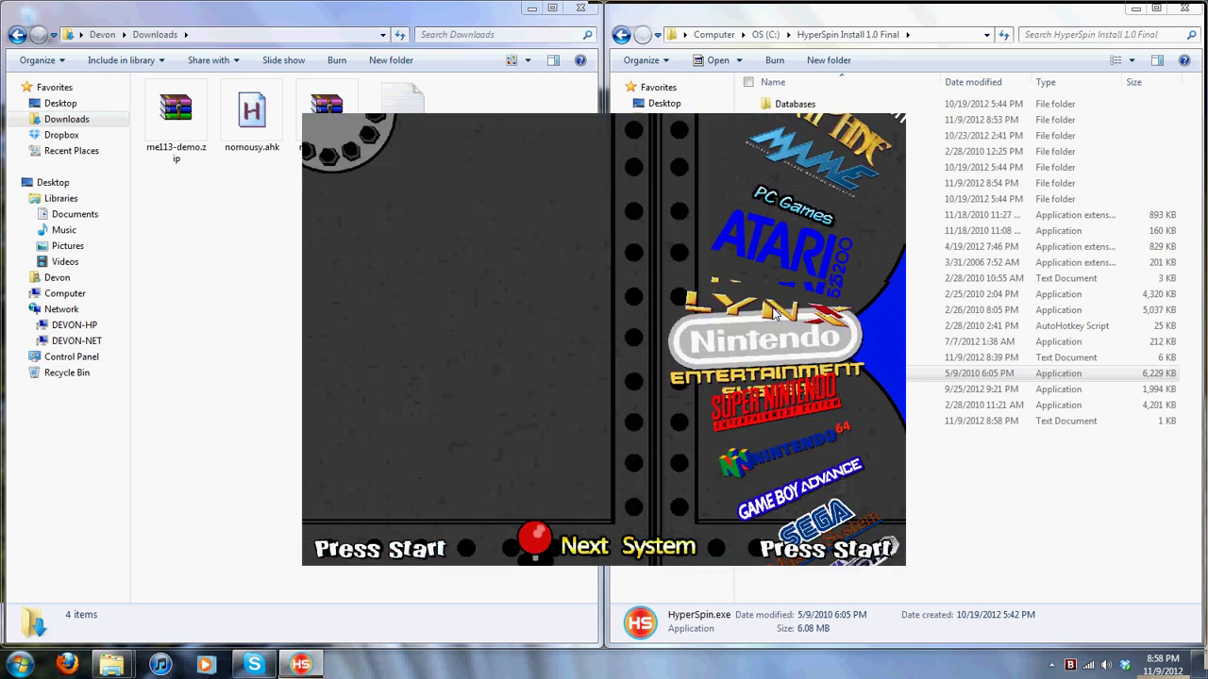
key(Down)
key(Down)
key(Down)
key(Down)
key(Down)
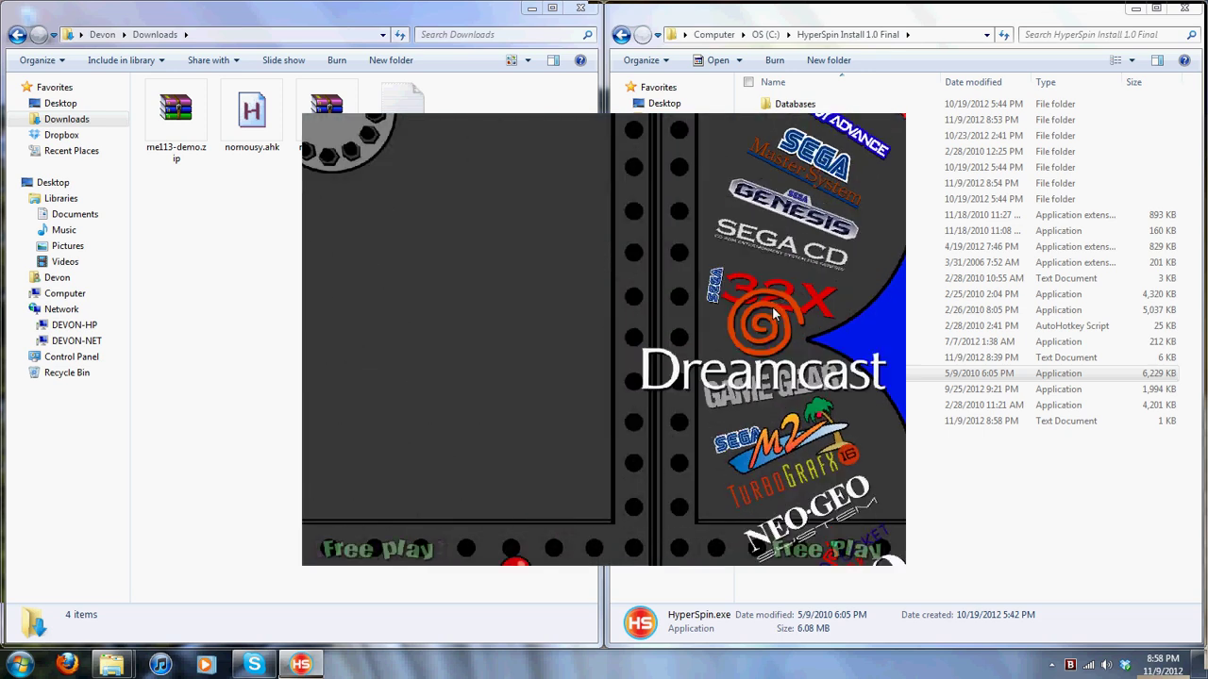
key(Return)
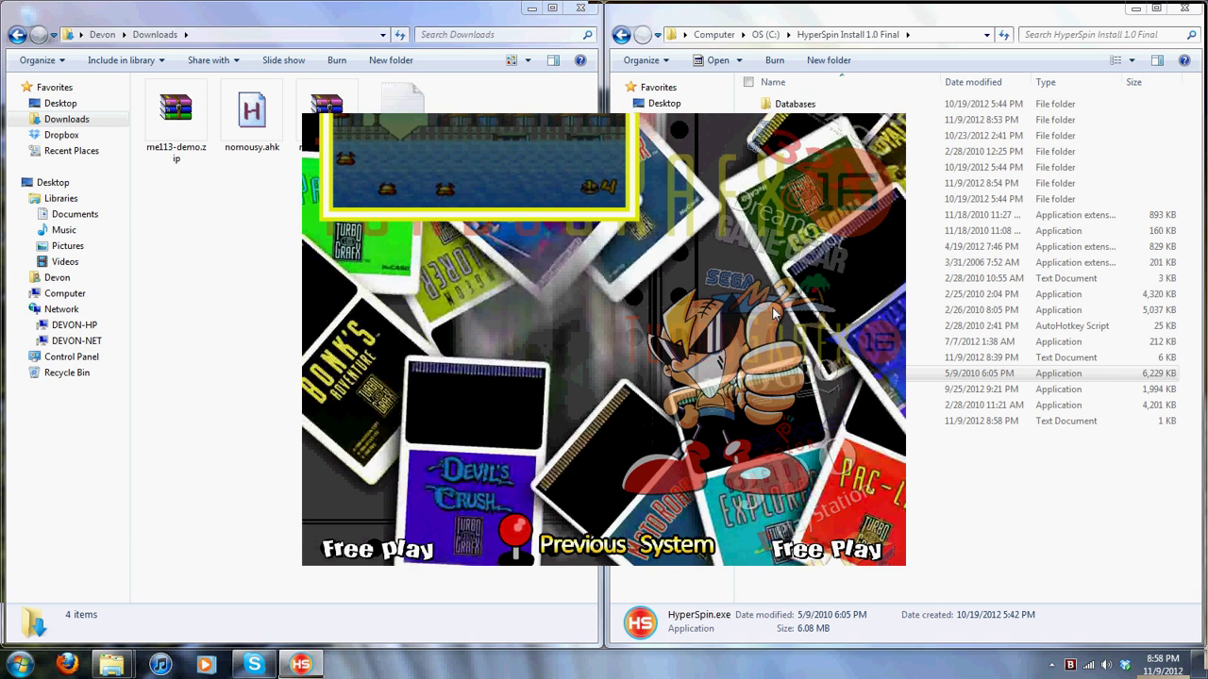